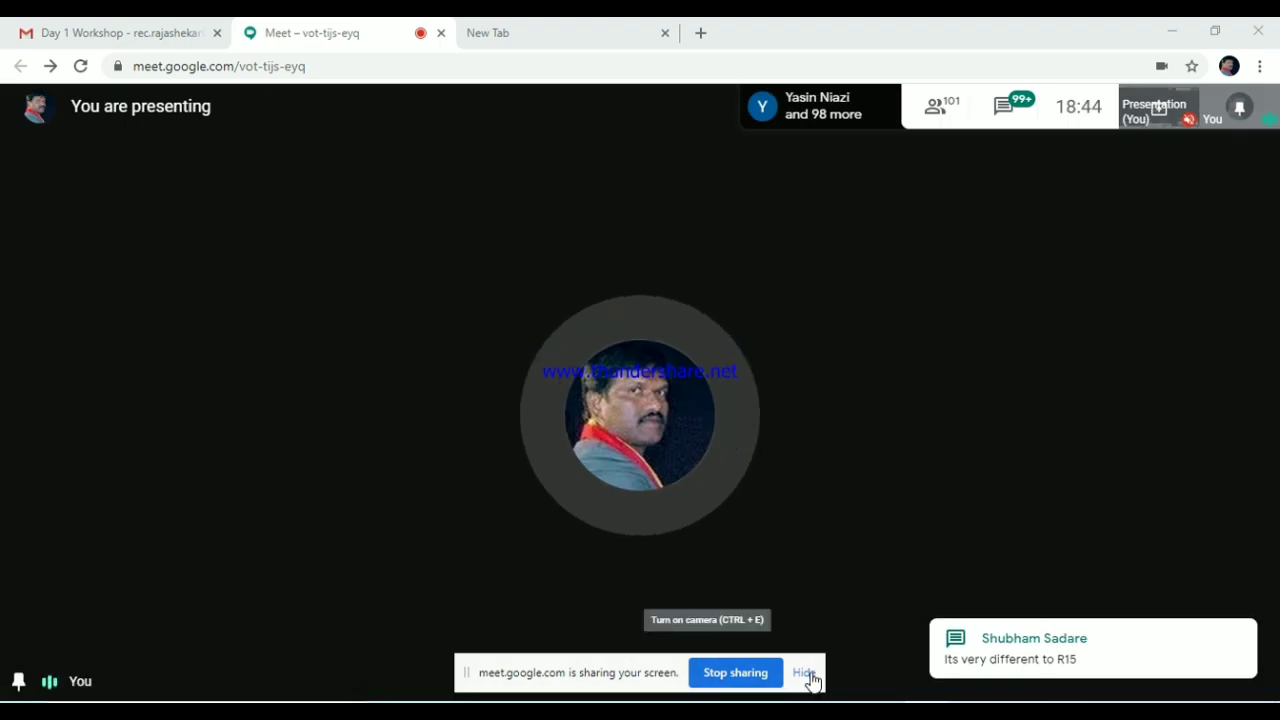
- Hide the screen-sharing notice, switch to ANSYS, and stop and close the nodal displacement animation
left_click(805, 673)
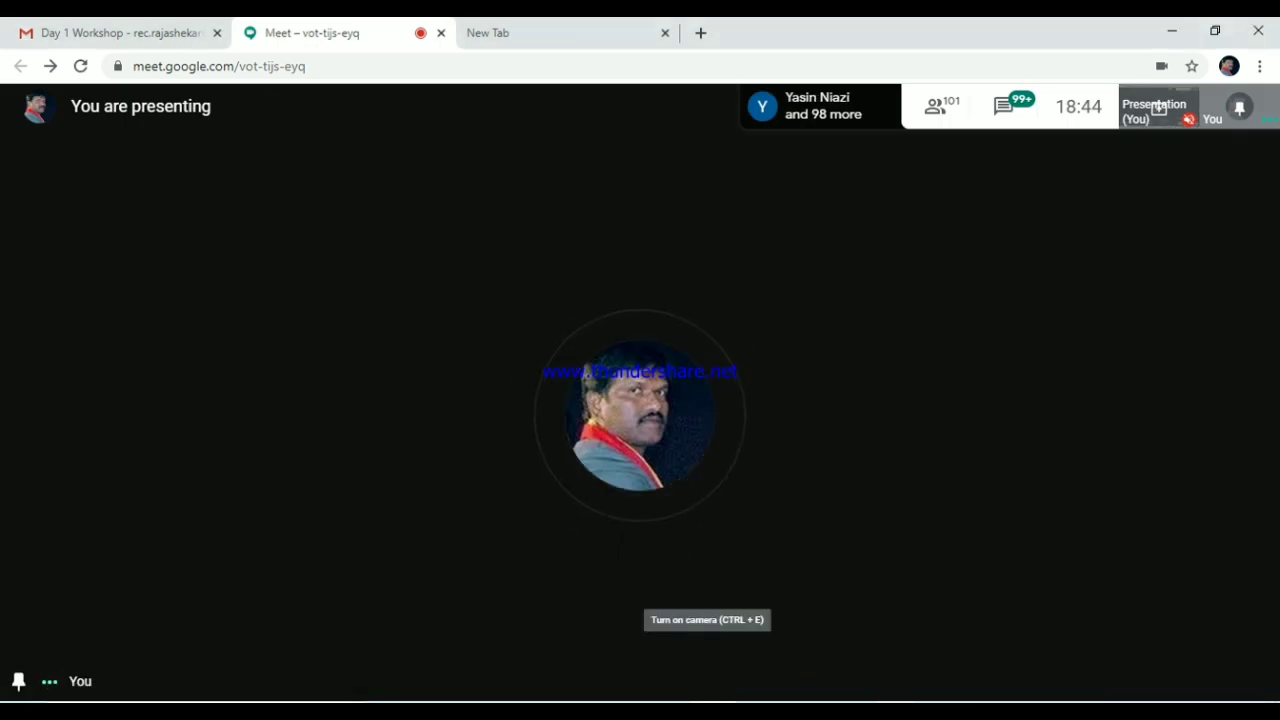
mouse_move(895, 712)
left_click(930, 648)
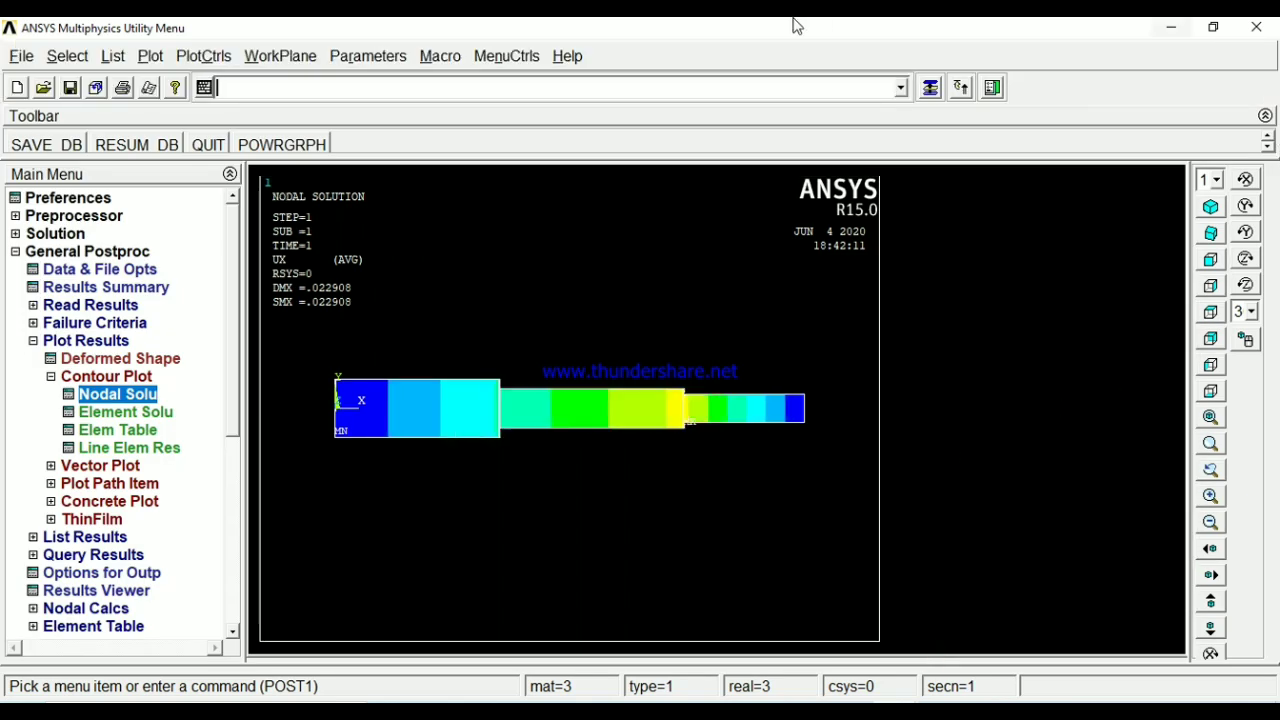
left_click(929, 88)
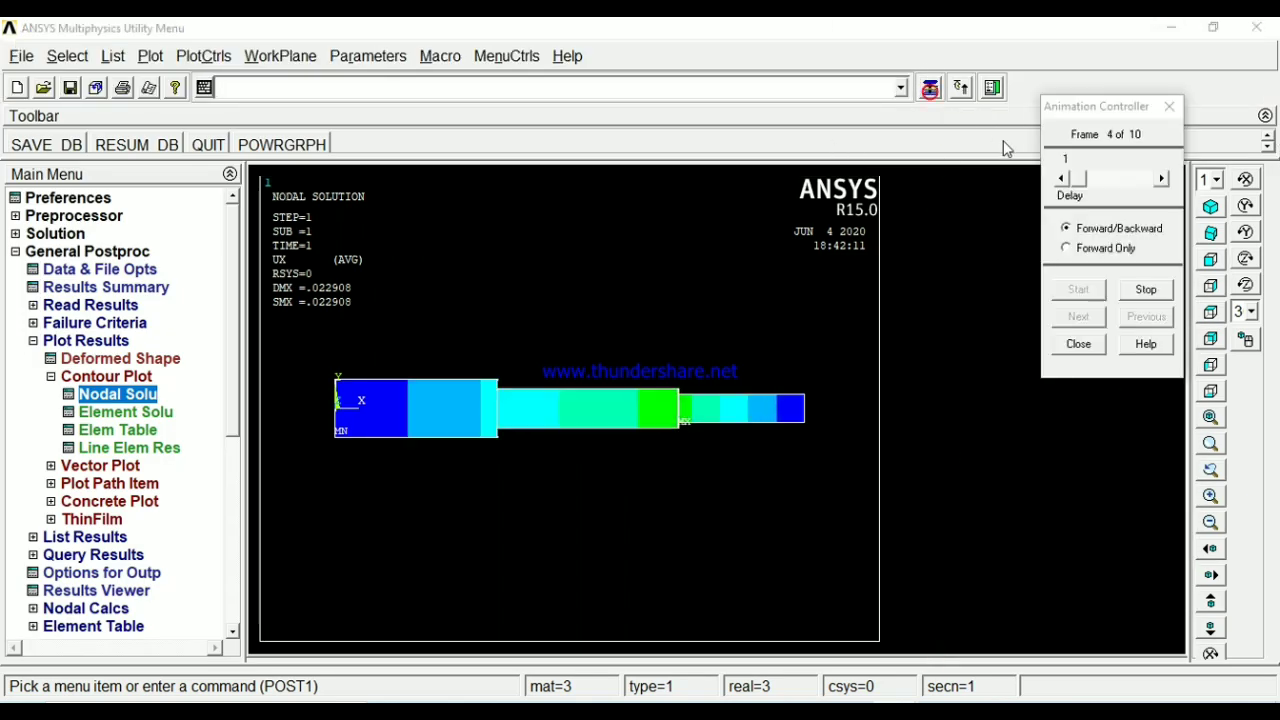
left_click(1078, 343)
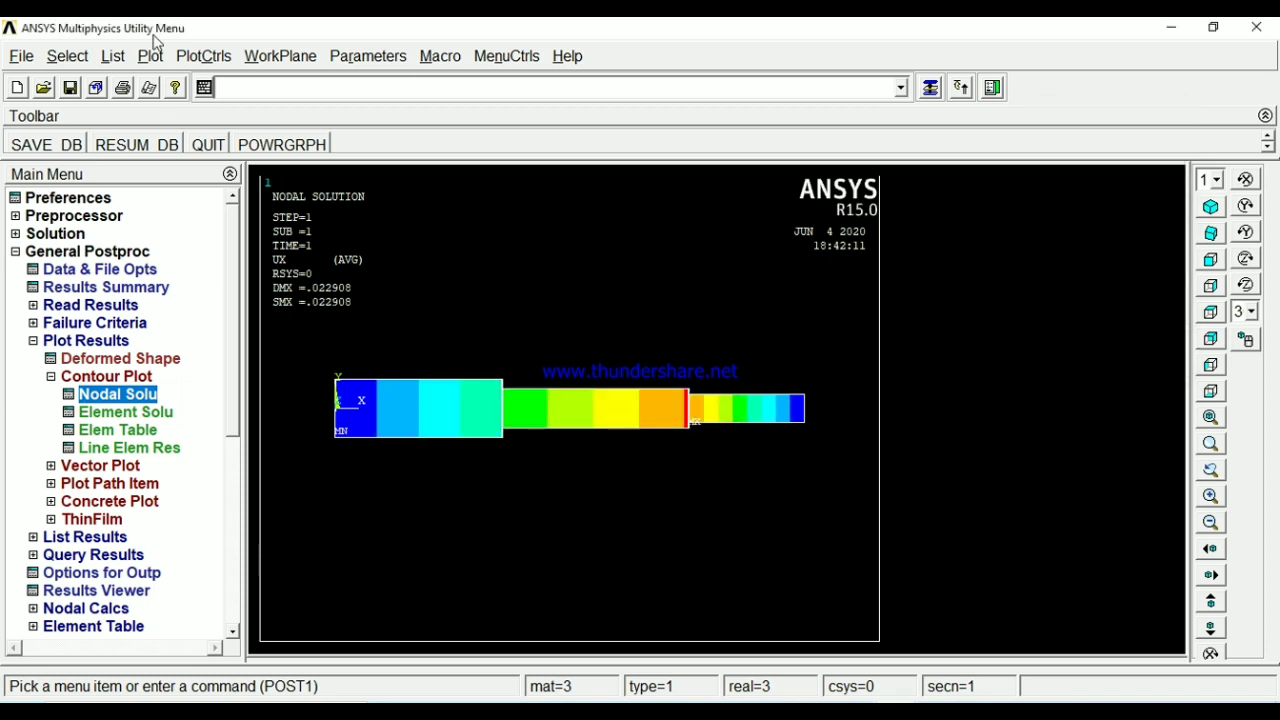
- Set the elastic modulus EX of material model number 1 to 7E4 in its linear isotropic properties
left_click(73, 216)
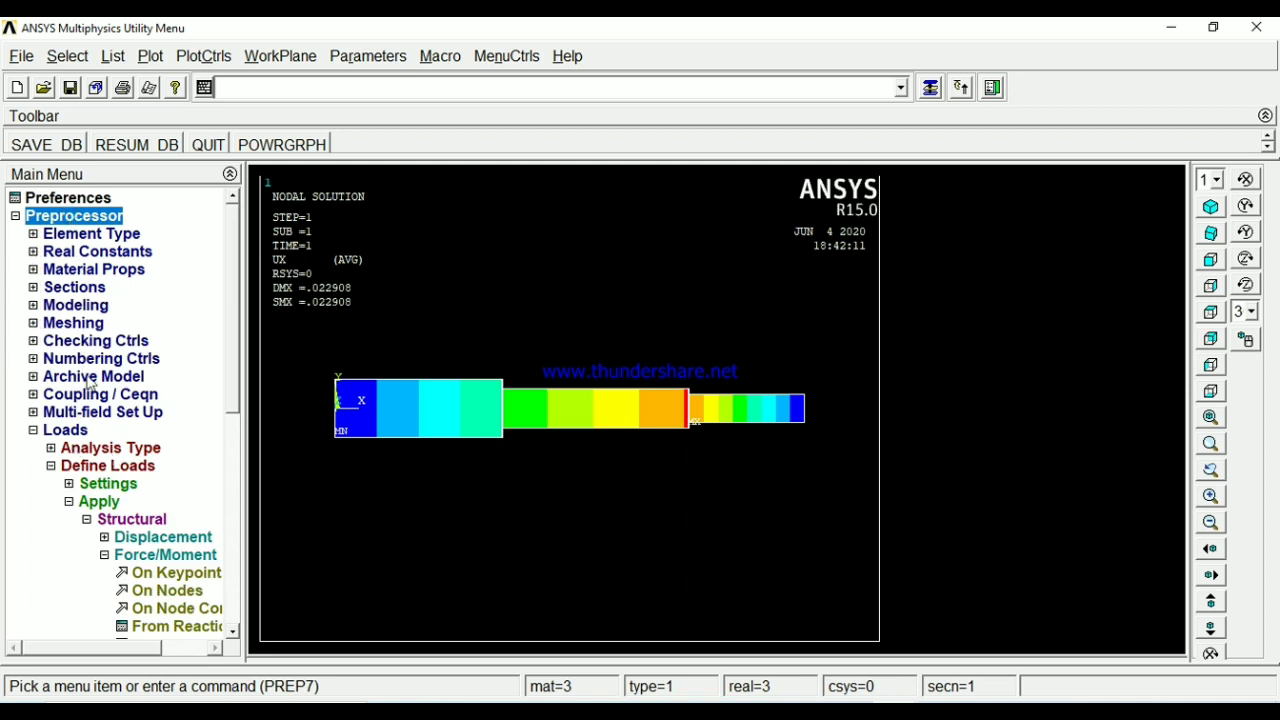
left_click(99, 272)
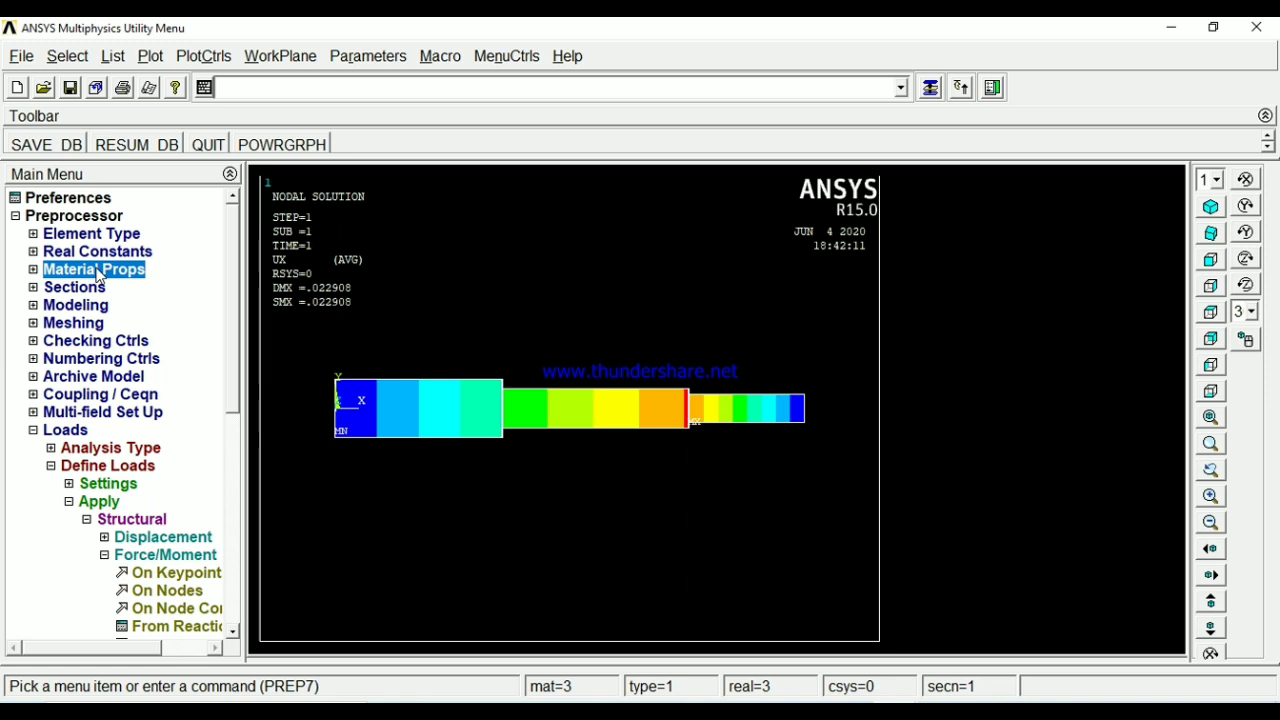
left_click(99, 272)
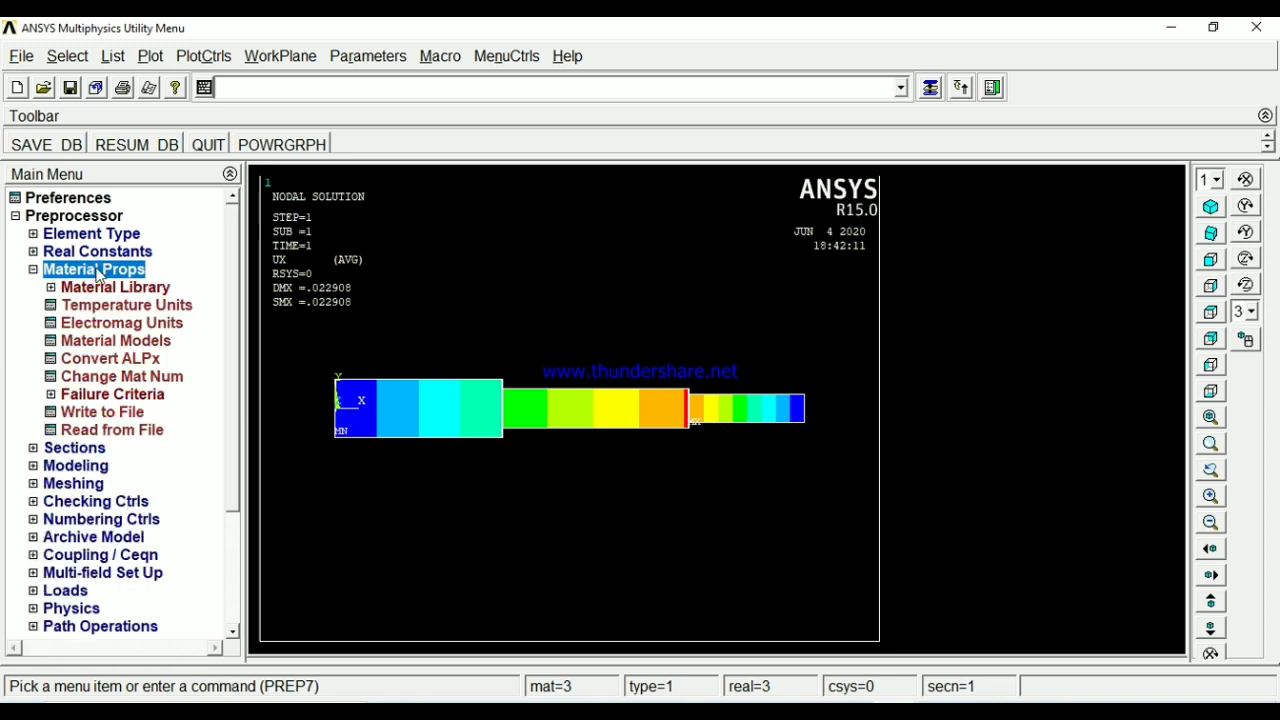
double_click(112, 342)
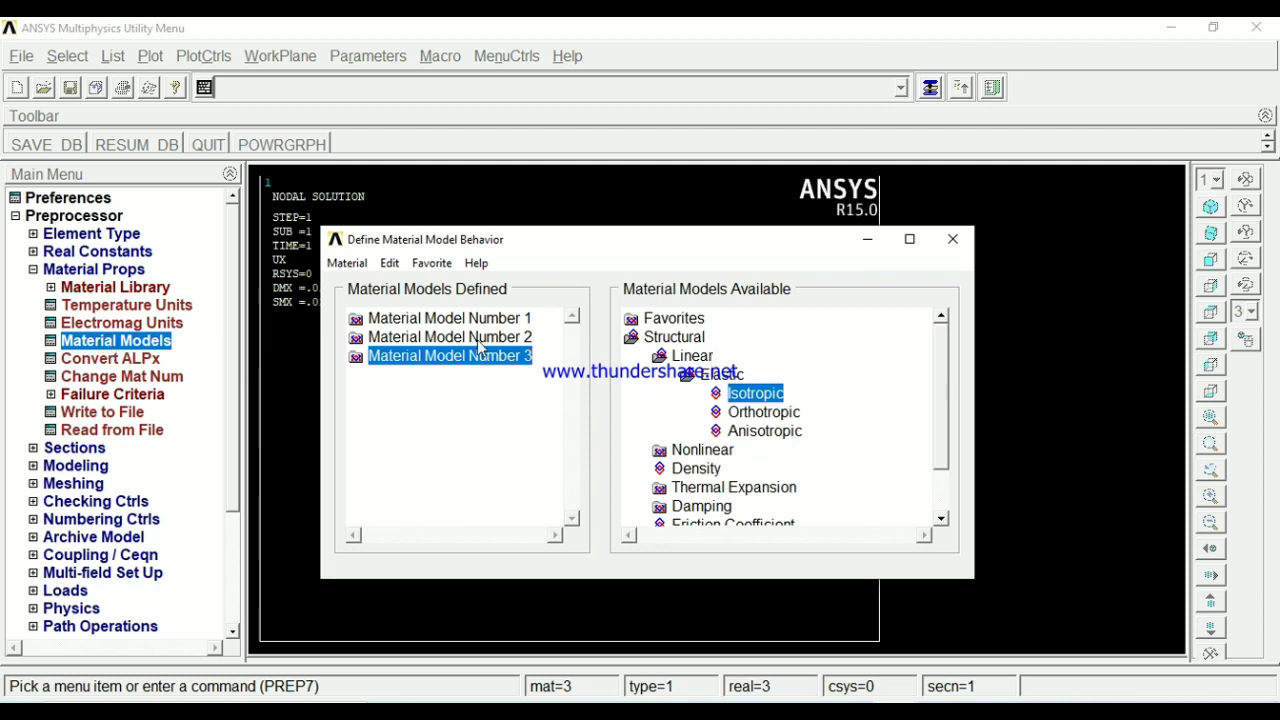
double_click(480, 320)
double_click(455, 340)
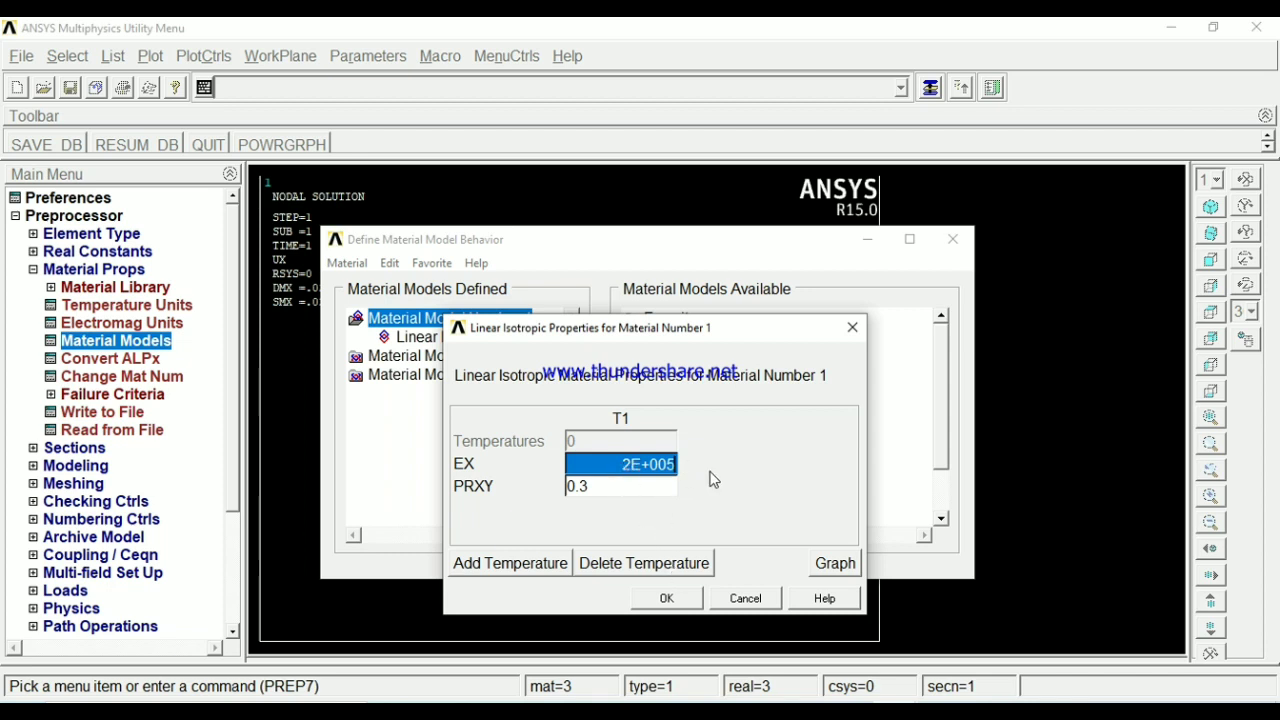
type("7E")
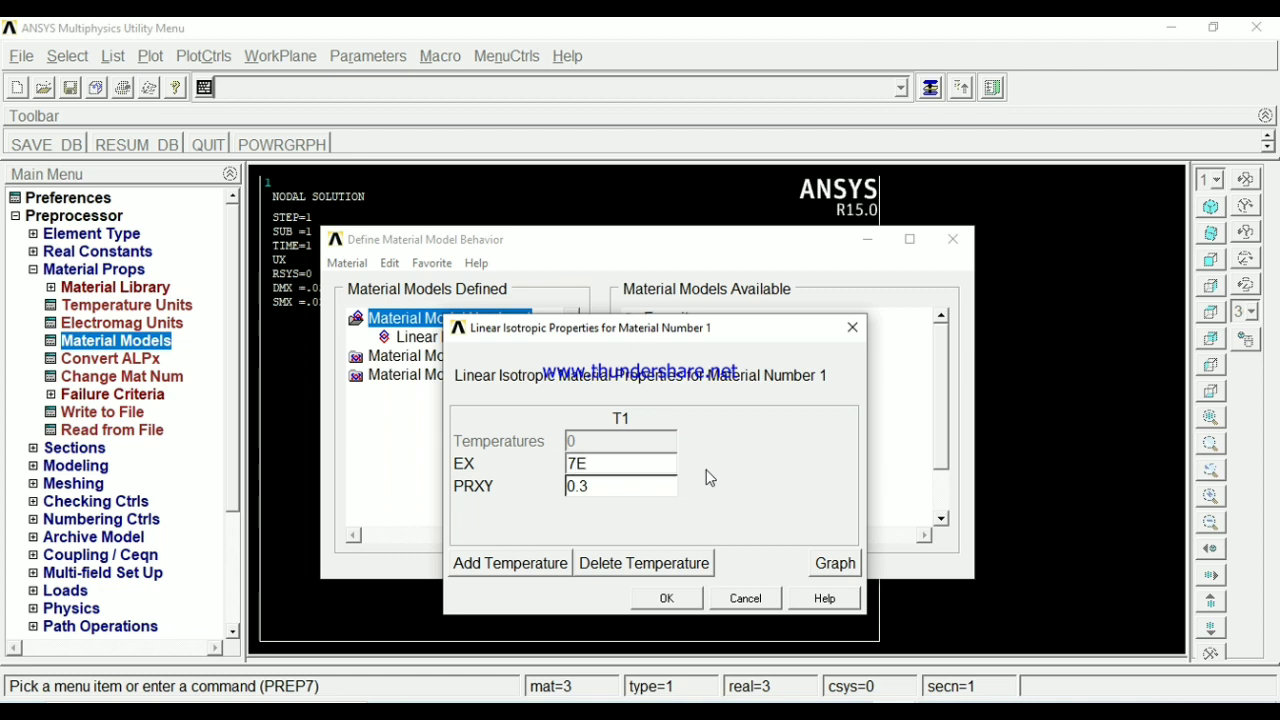
type("4")
left_click(668, 598)
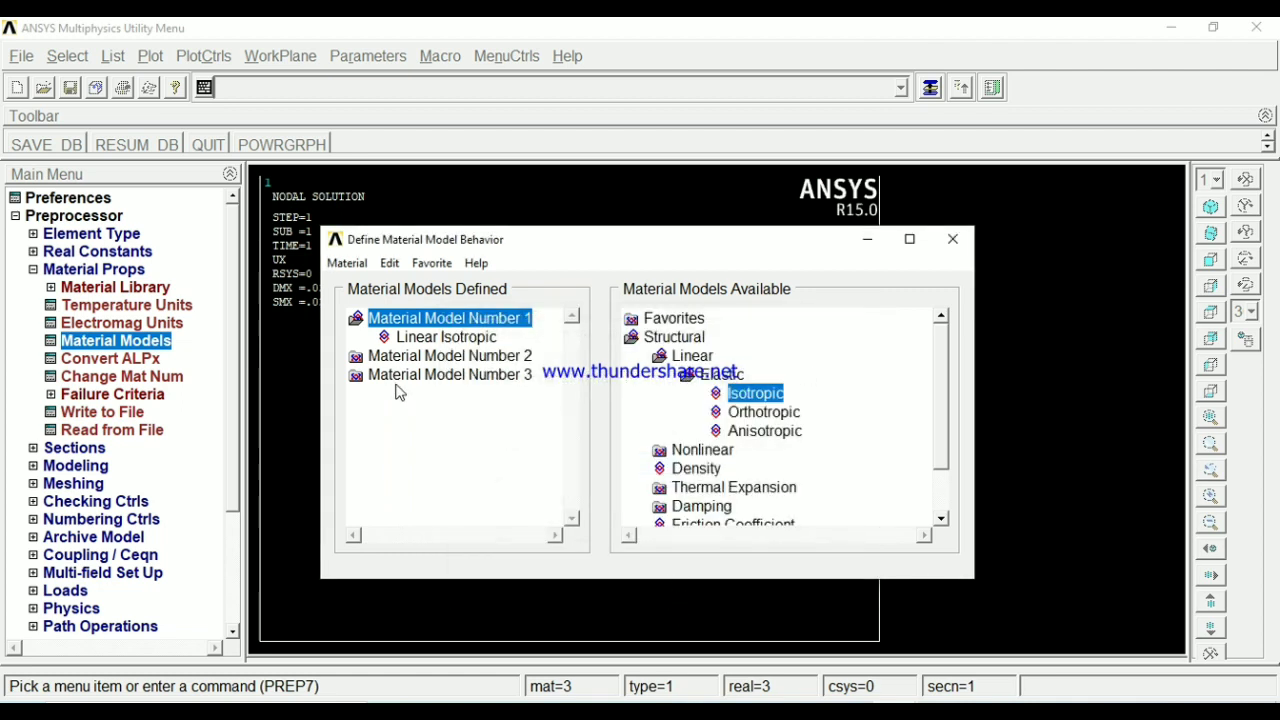
- Set the elastic modulus EX of material model number 3 to 2E5 and close the material model definitions
double_click(418, 375)
double_click(424, 396)
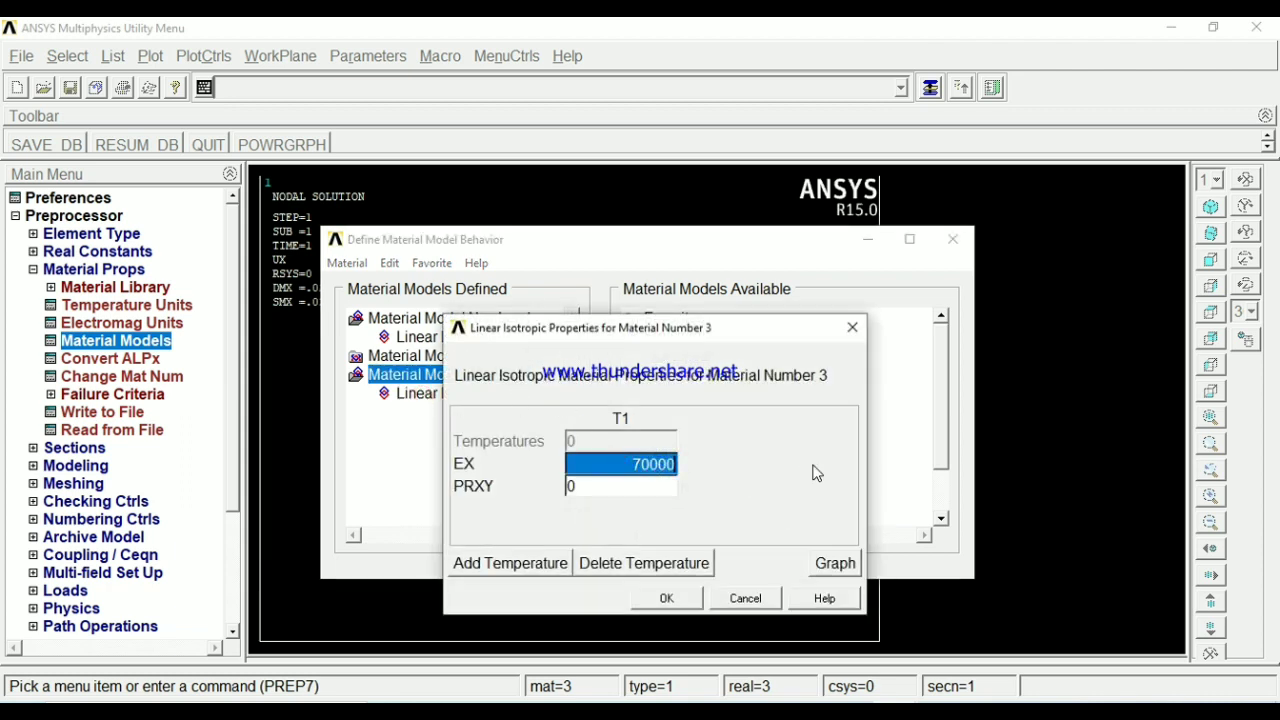
type("2E5")
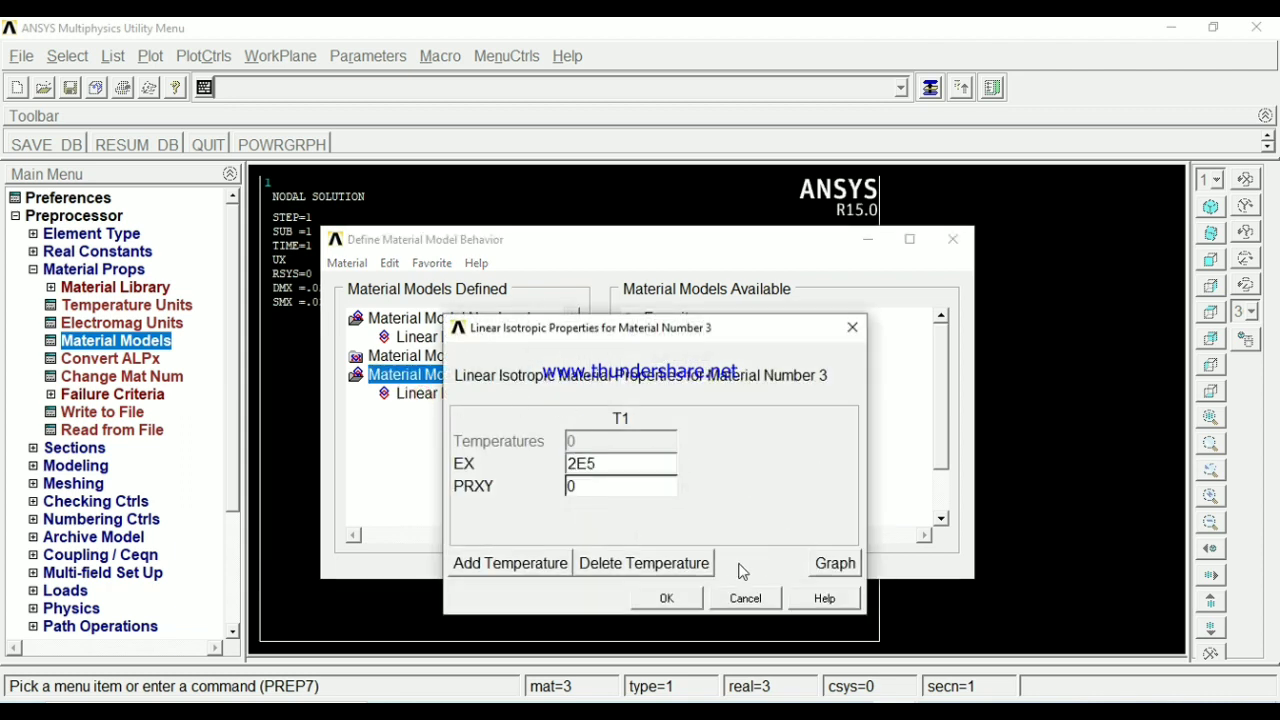
left_click(666, 598)
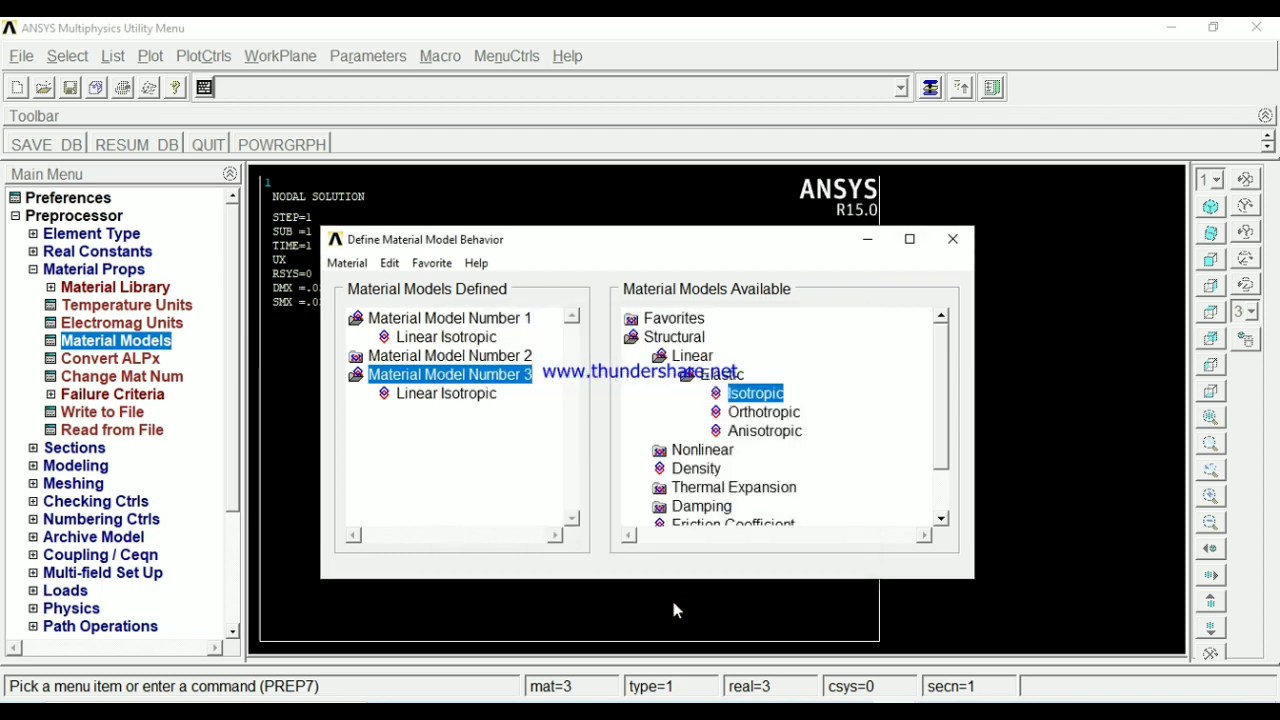
left_click(953, 239)
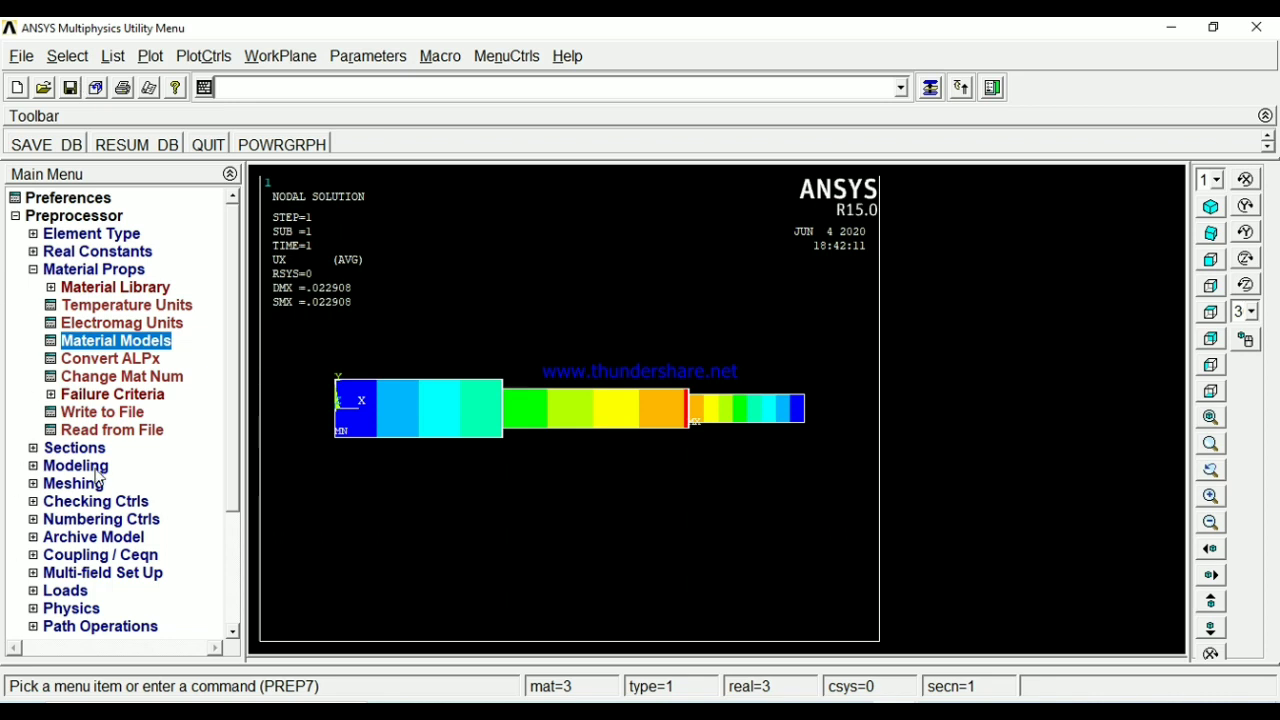
- Consult the stepped bar problem in day1.pdf, and delete the All DOF displacement constraints from the node at the bar's right end
left_click(92, 271)
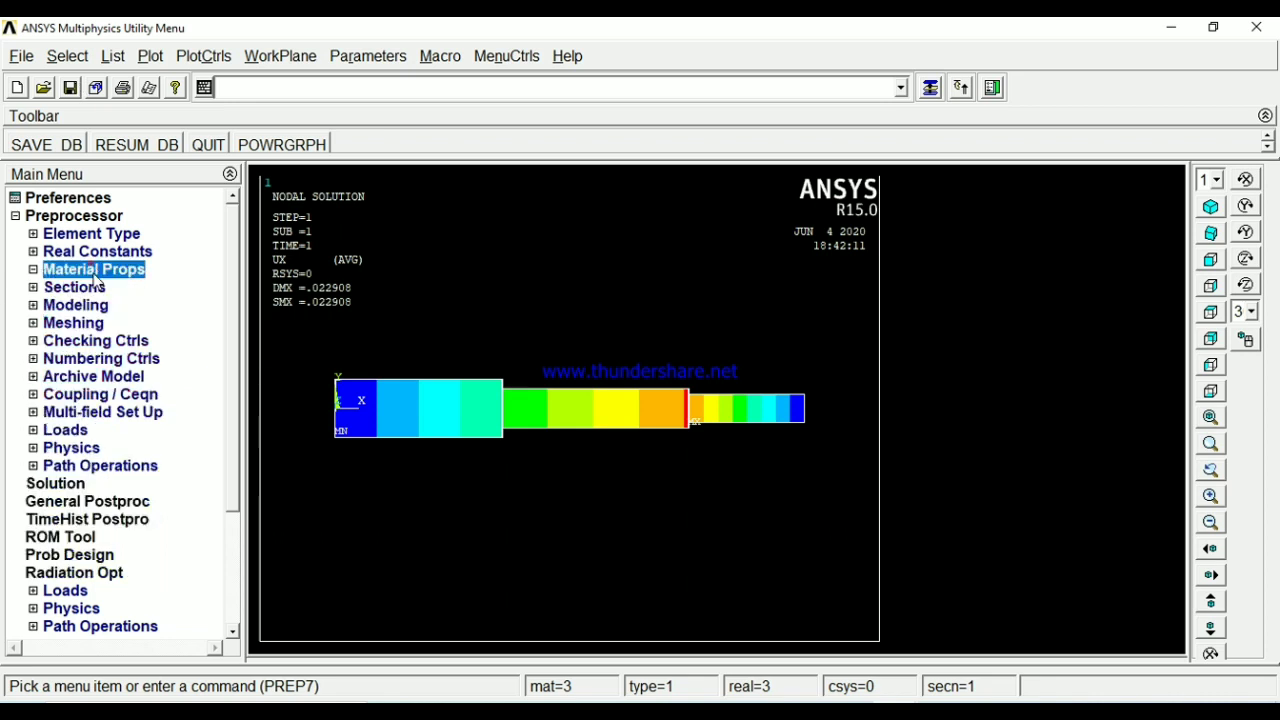
left_click(68, 432)
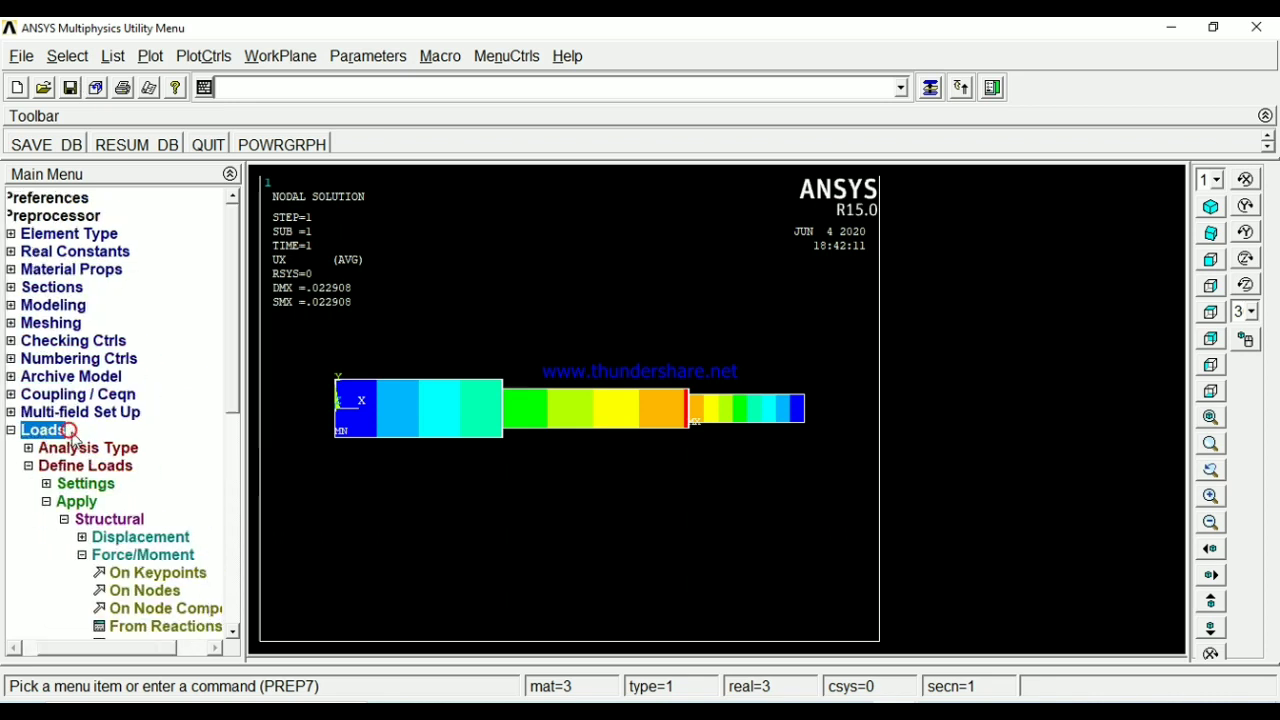
left_click(92, 503)
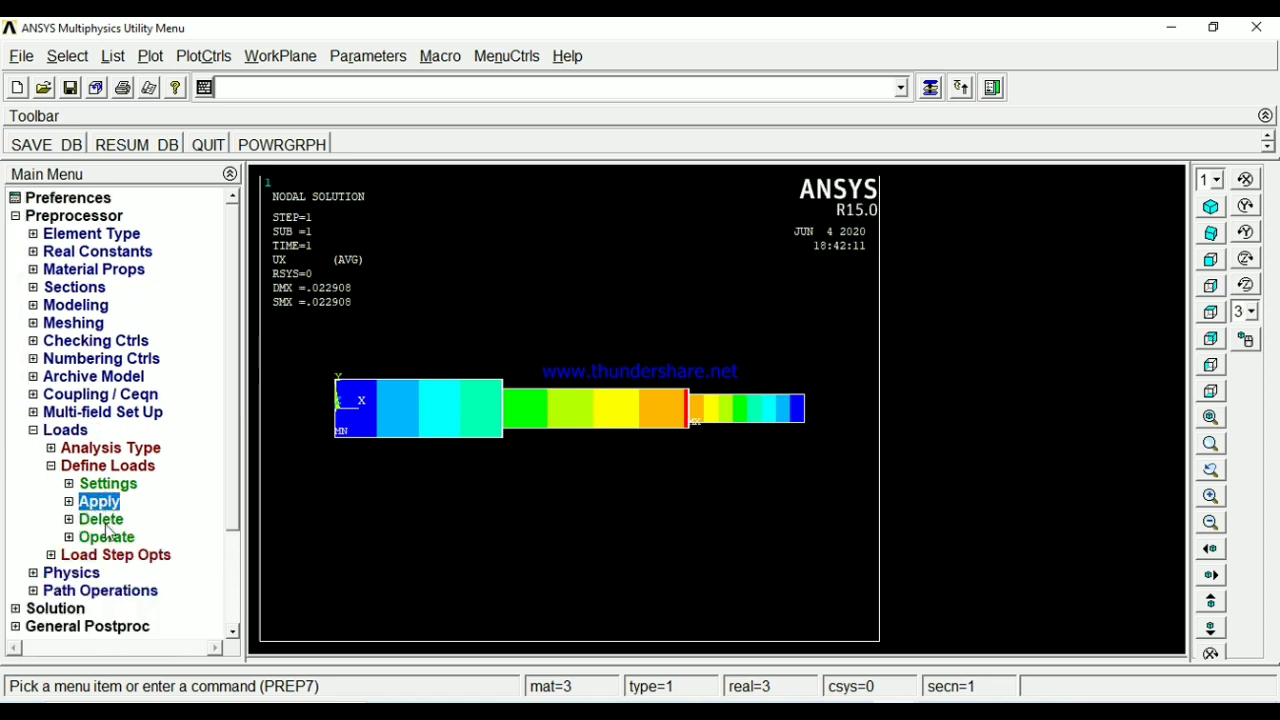
left_click(104, 522)
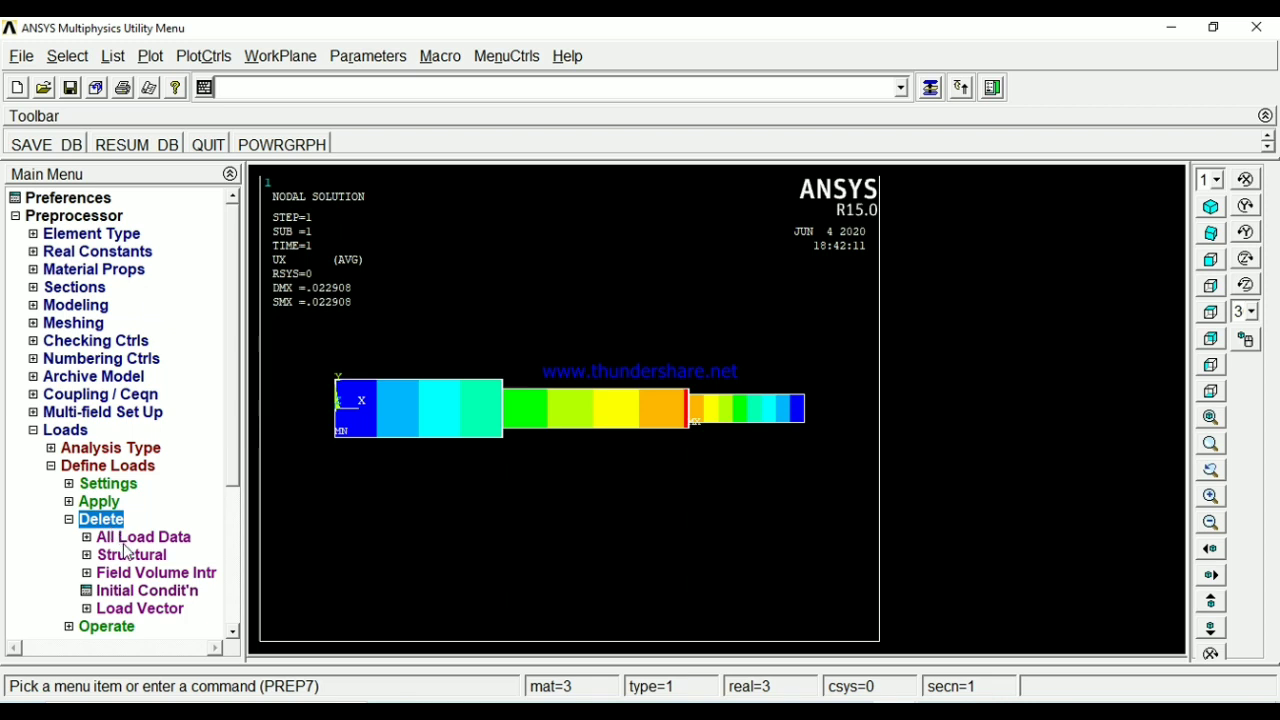
left_click(130, 556)
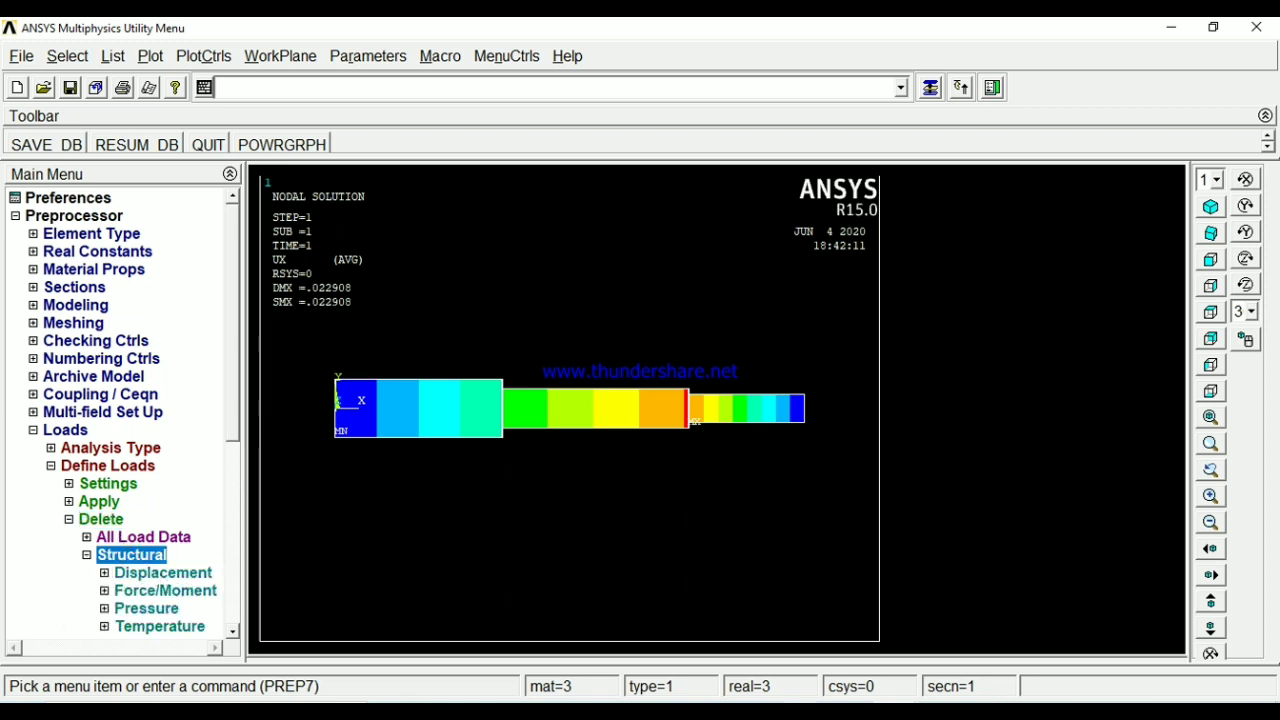
key("alt+Tab")
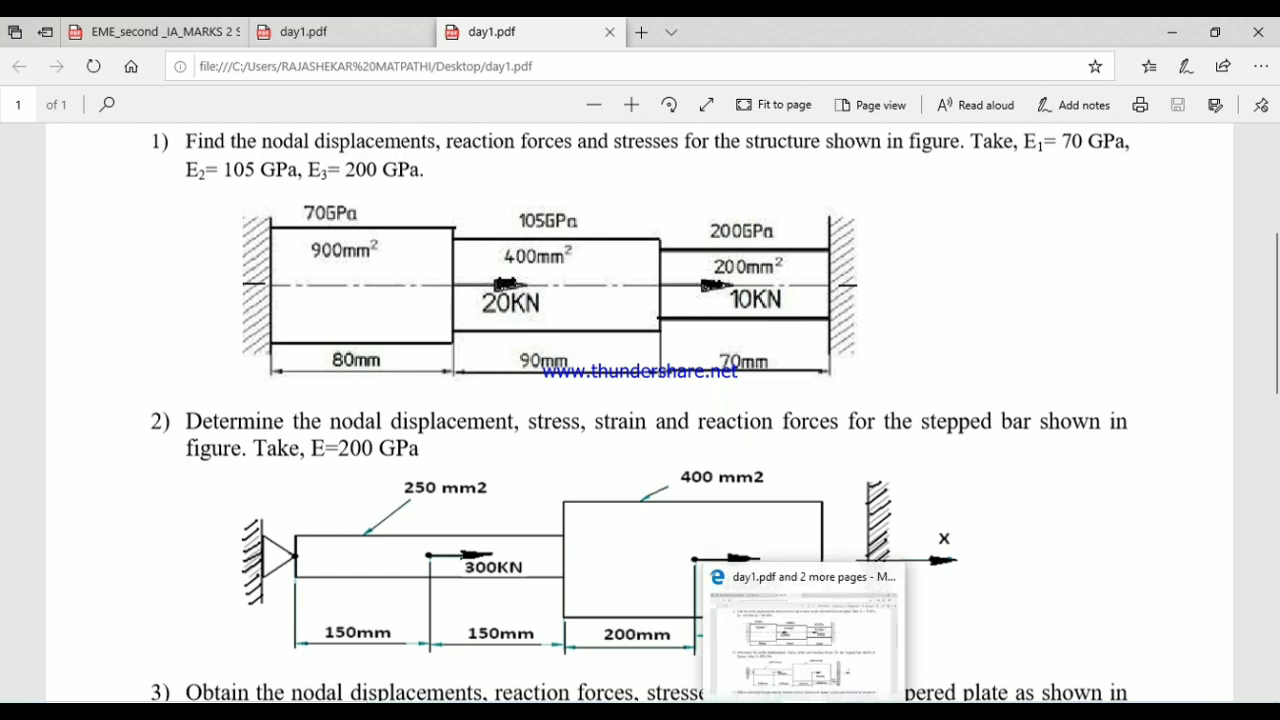
left_click(804, 712)
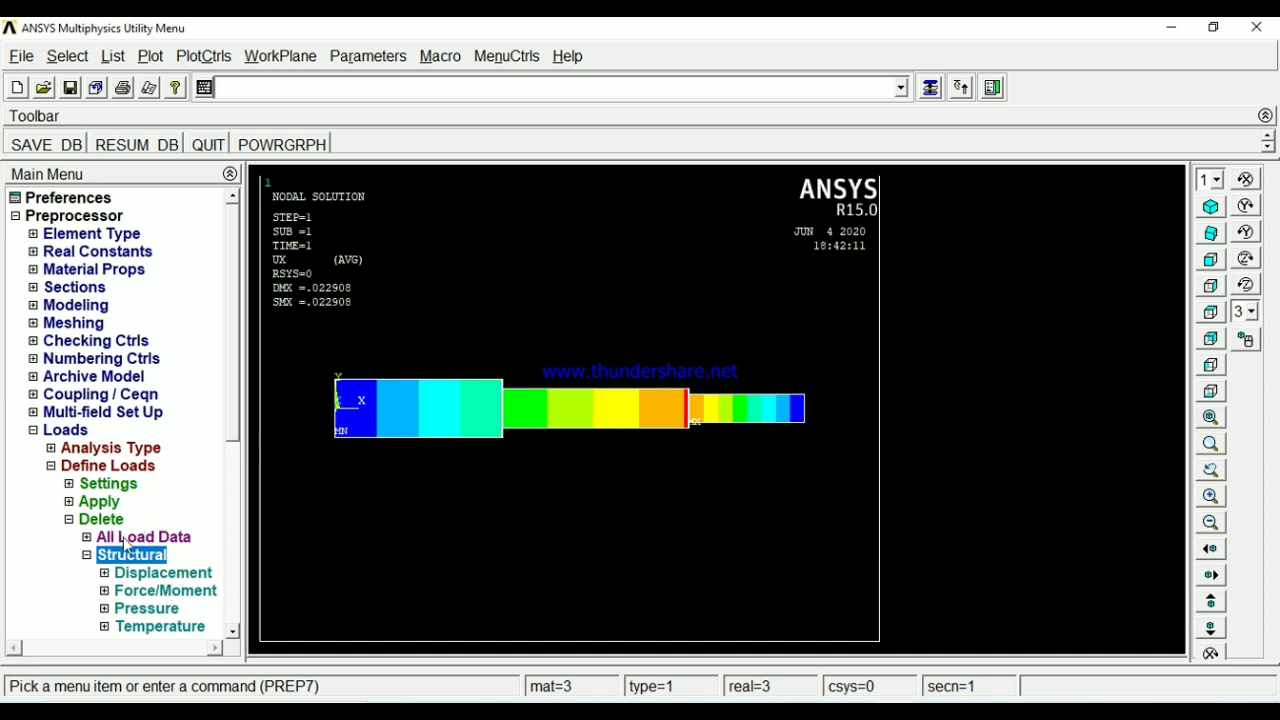
left_click(156, 575)
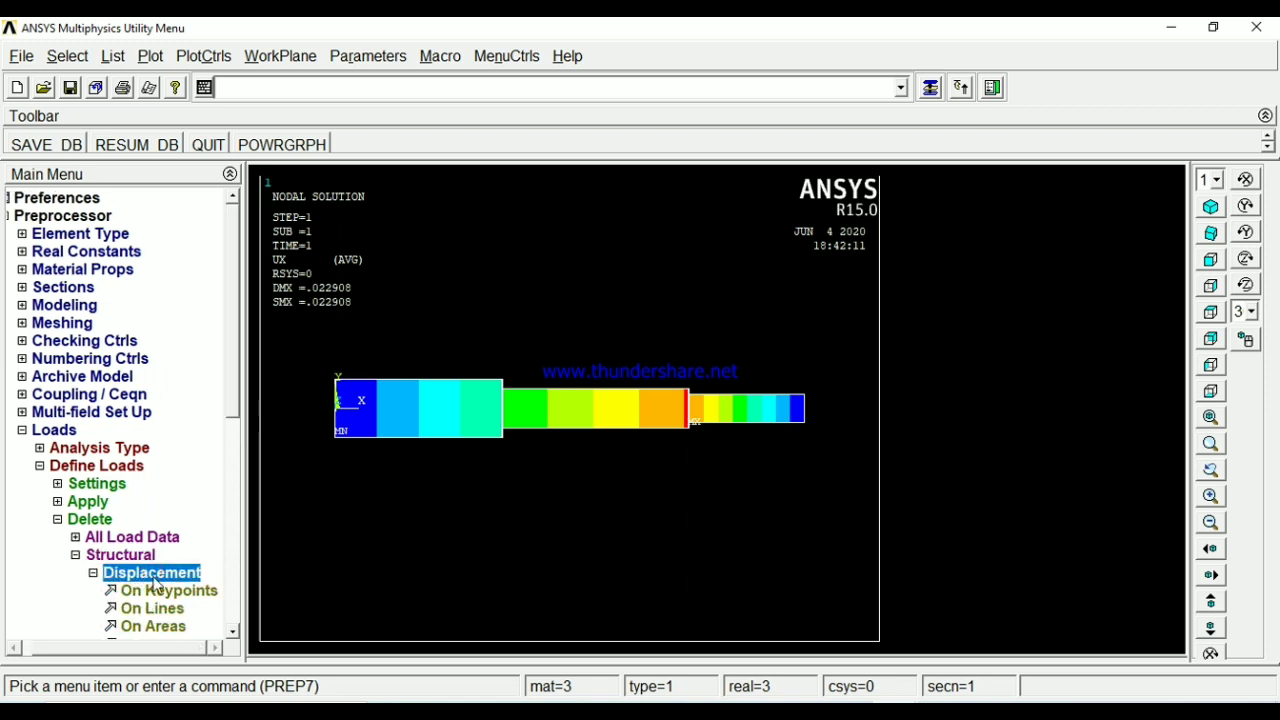
scroll(236, 400, "down", 5)
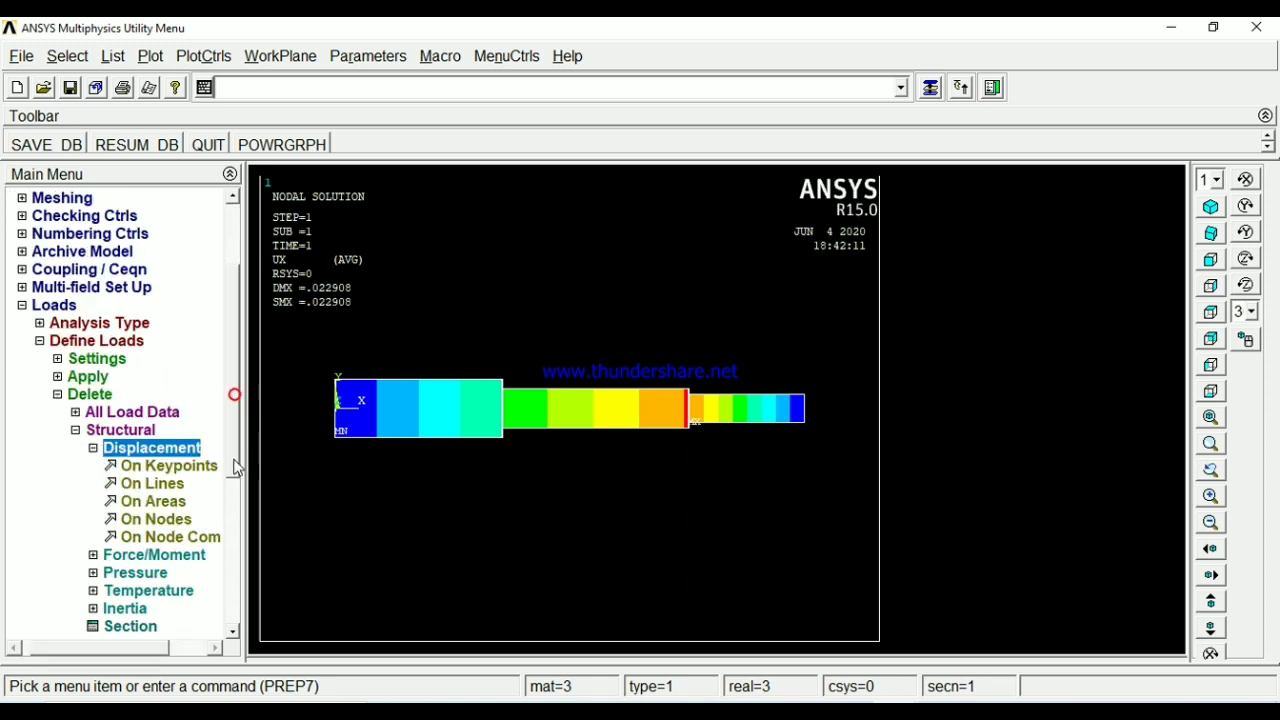
left_click(172, 517)
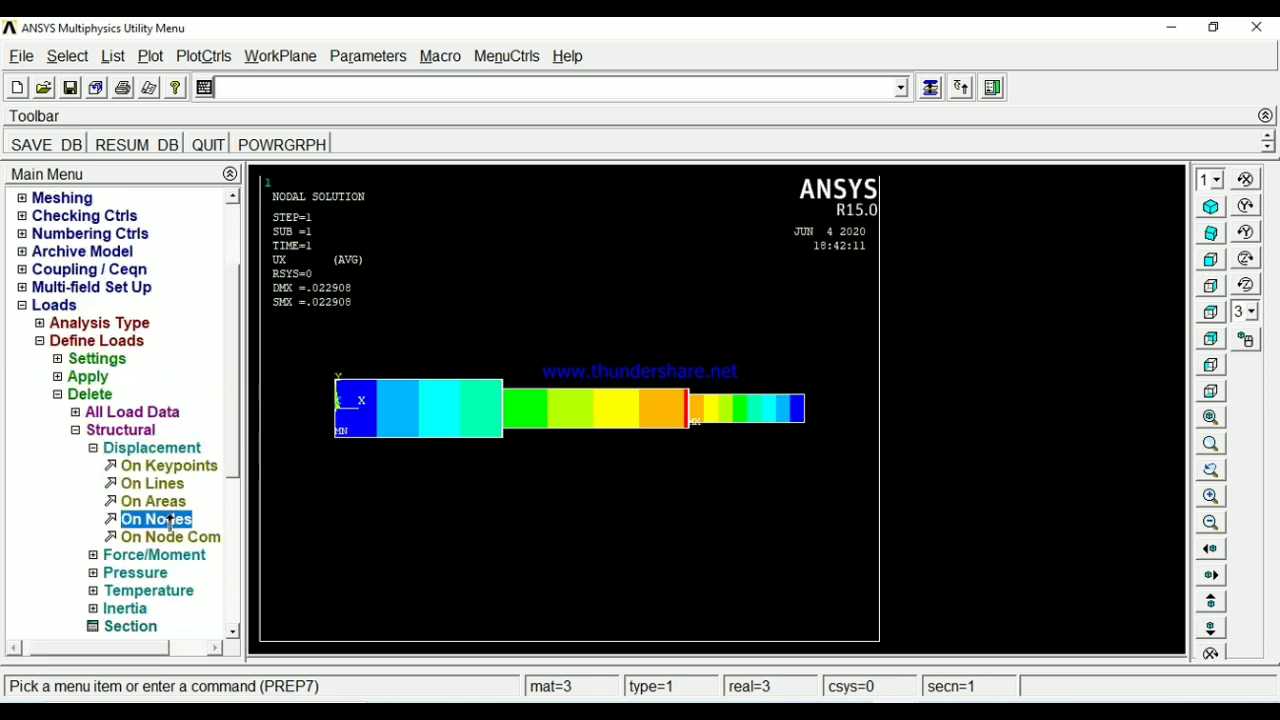
left_click(807, 413)
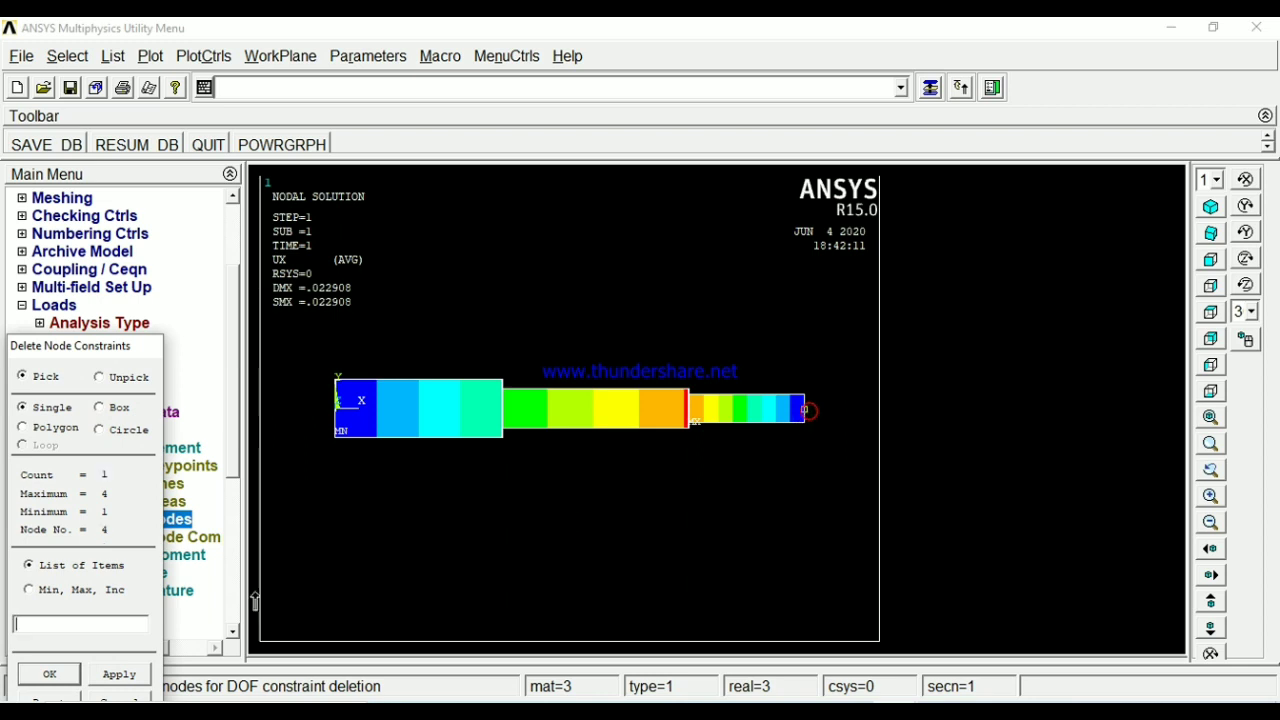
left_click(49, 673)
left_click(502, 409)
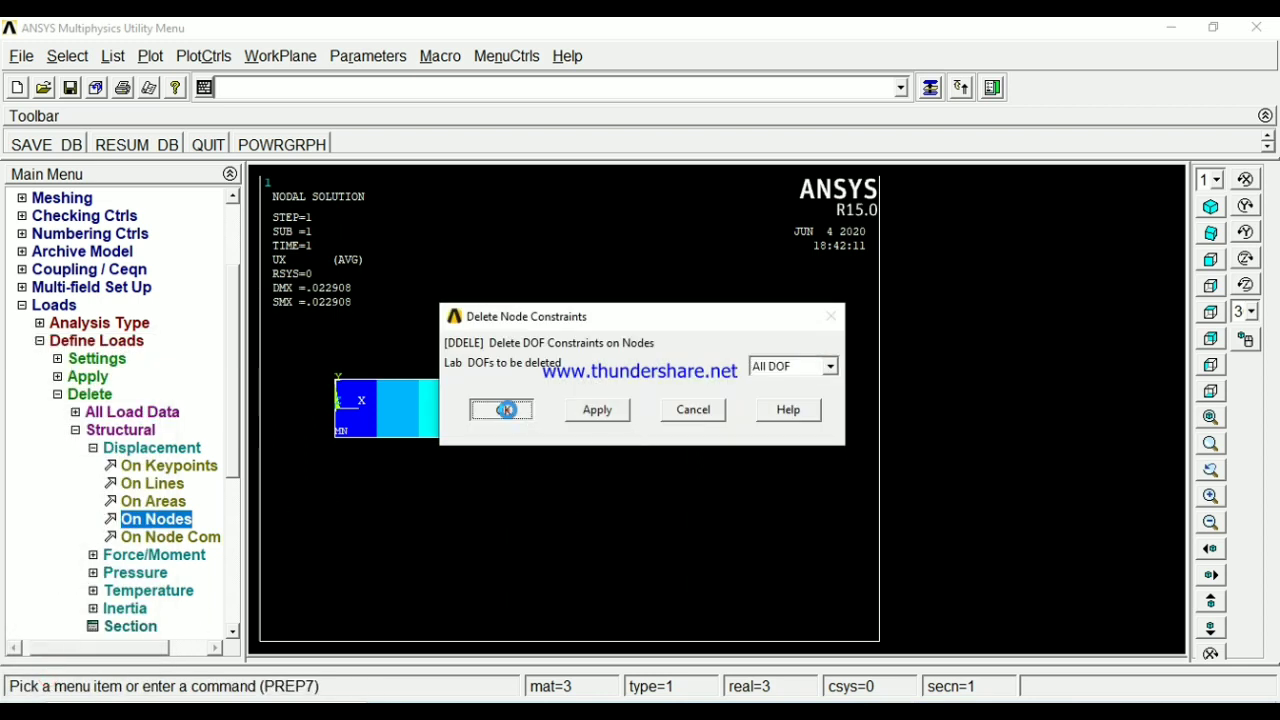
- Plot the model's elements and nodes alternately to inspect the stepped bar, finishing with the element plot
left_click(150, 56)
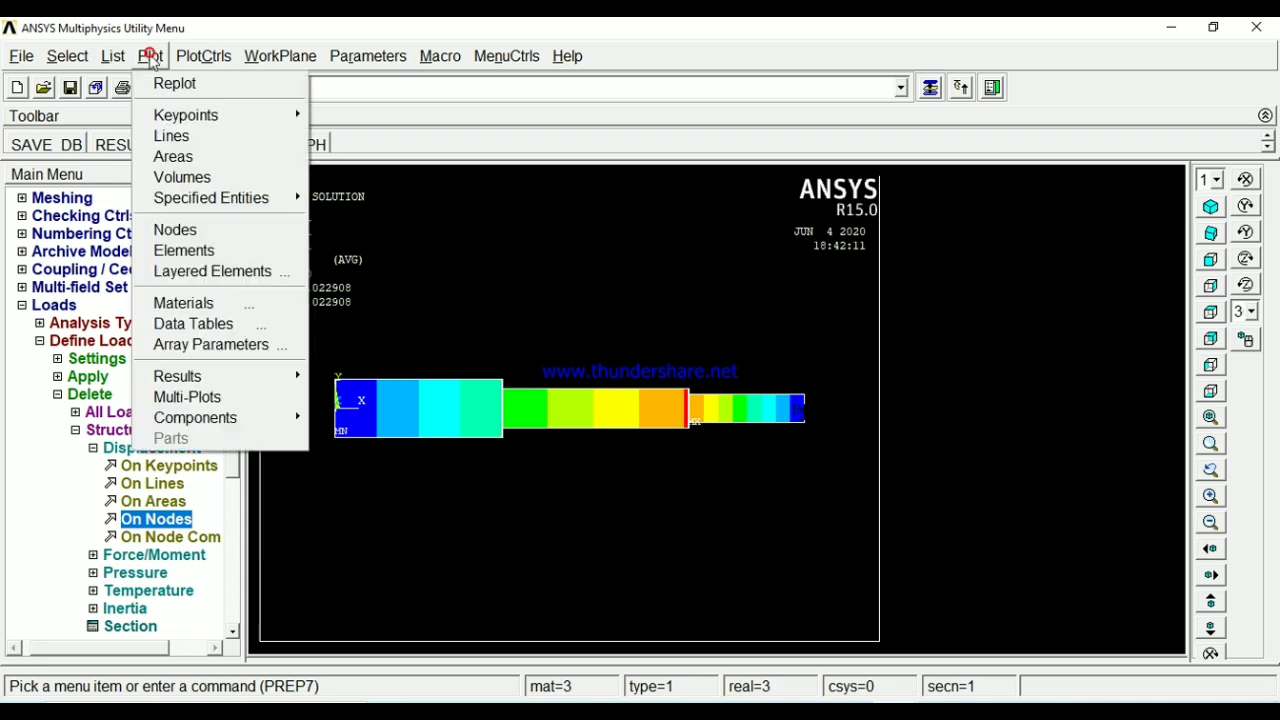
left_click(172, 251)
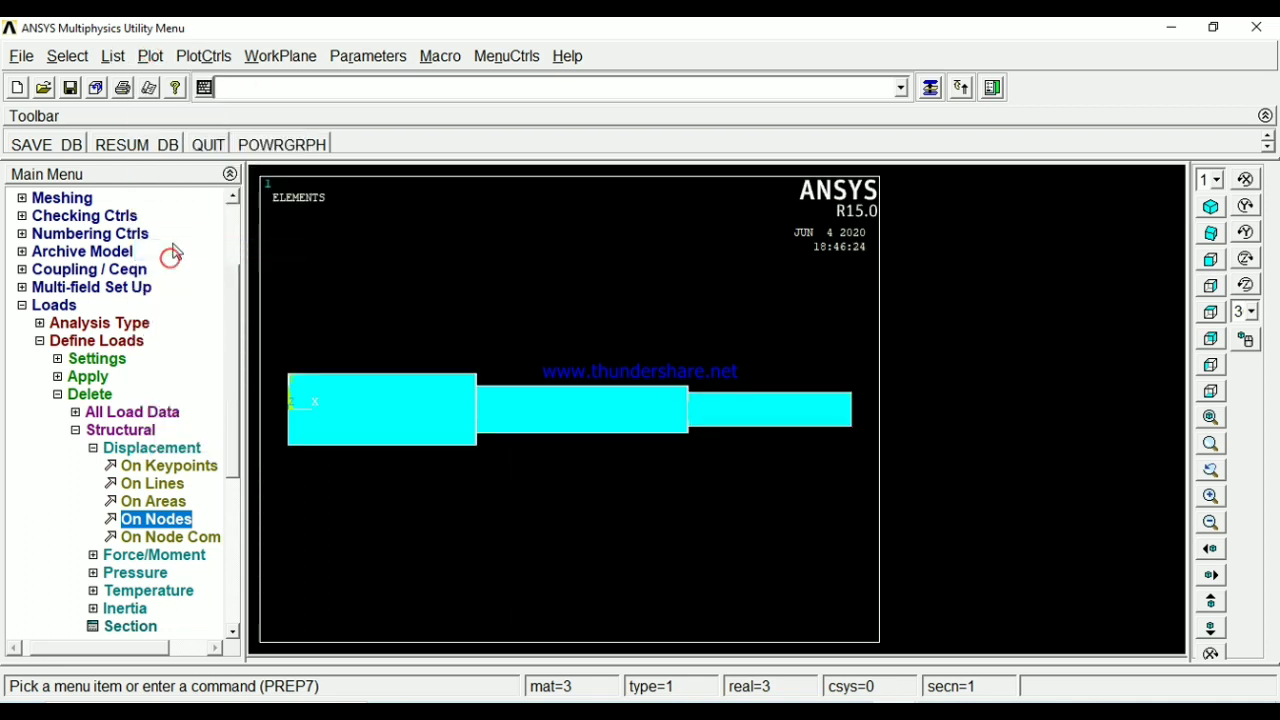
left_click(153, 58)
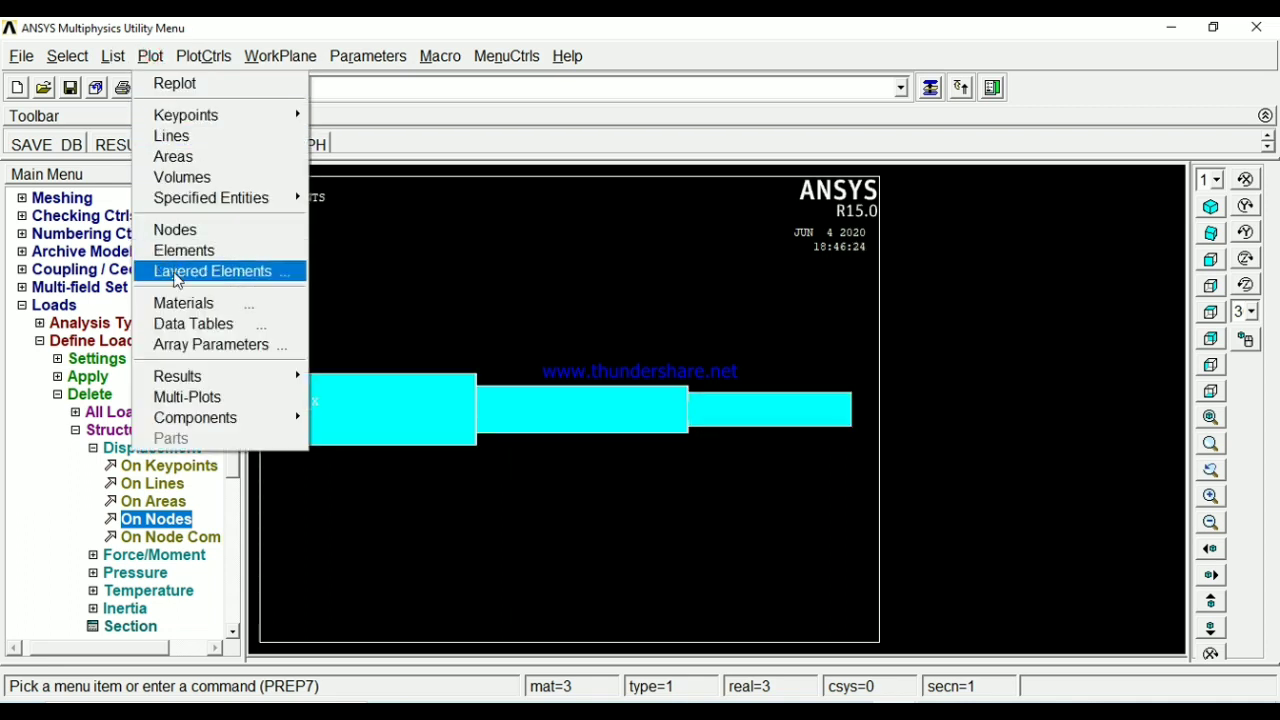
left_click(178, 233)
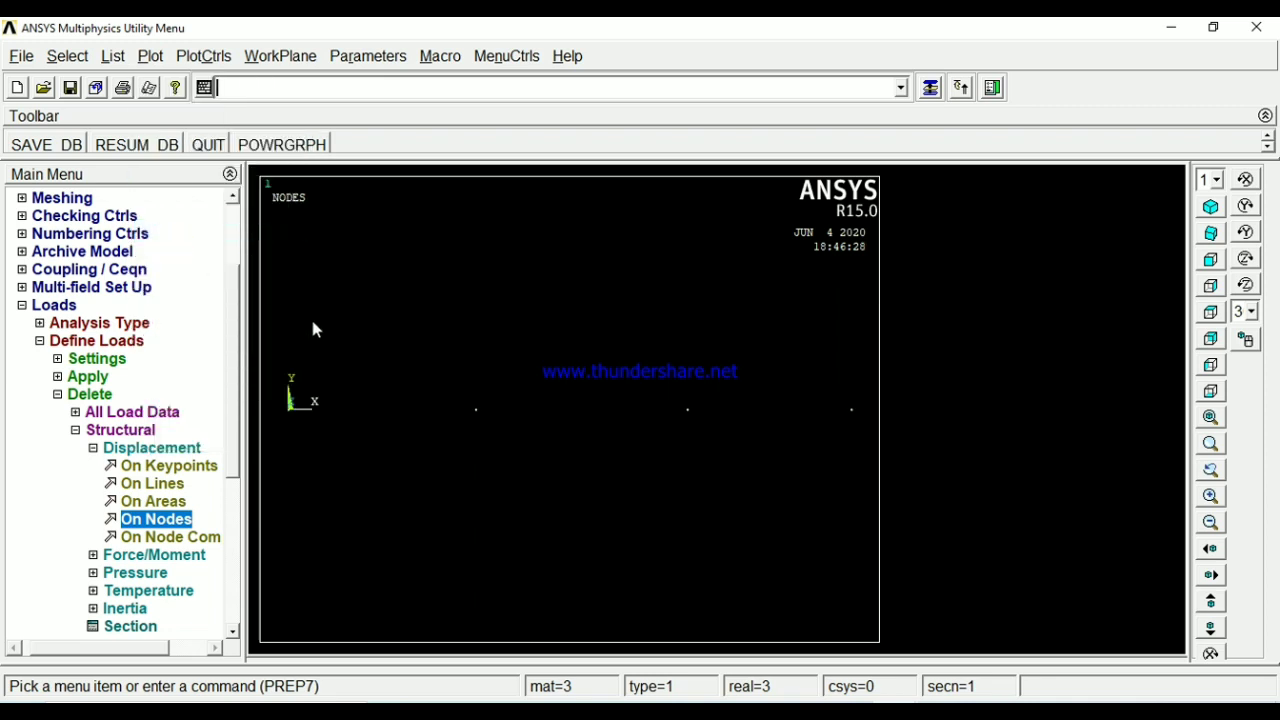
left_click(152, 57)
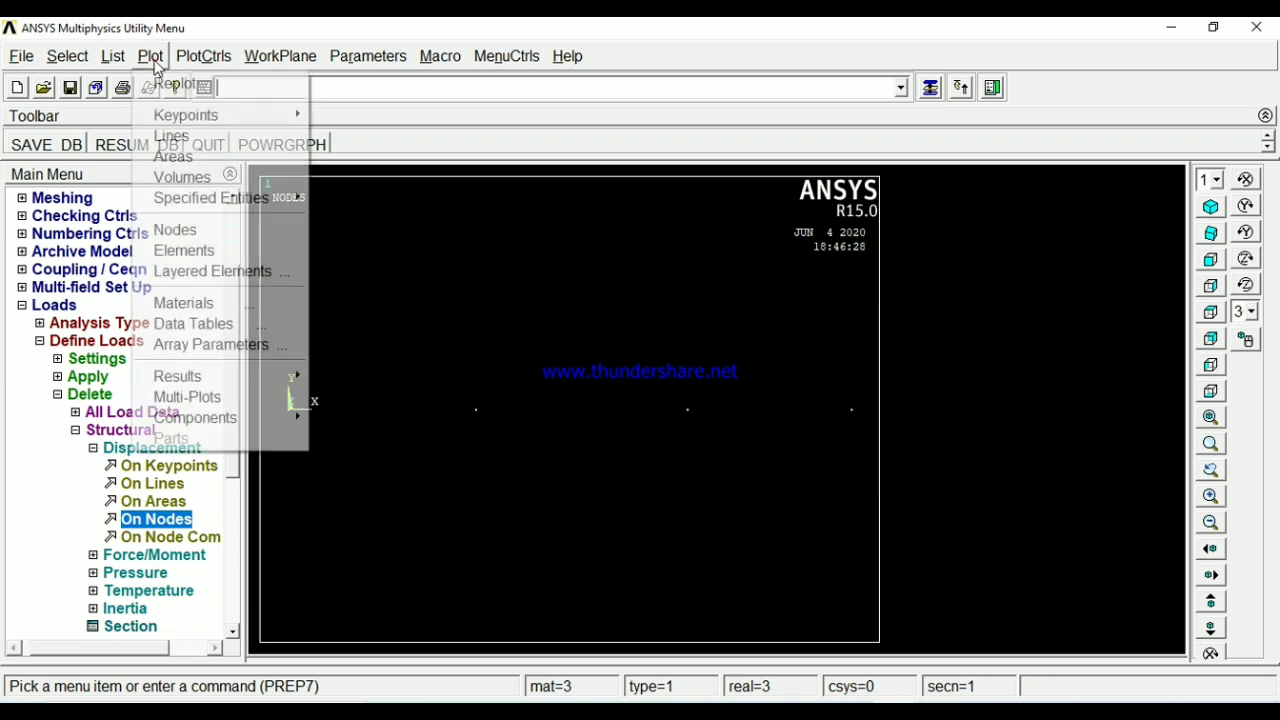
left_click(174, 232)
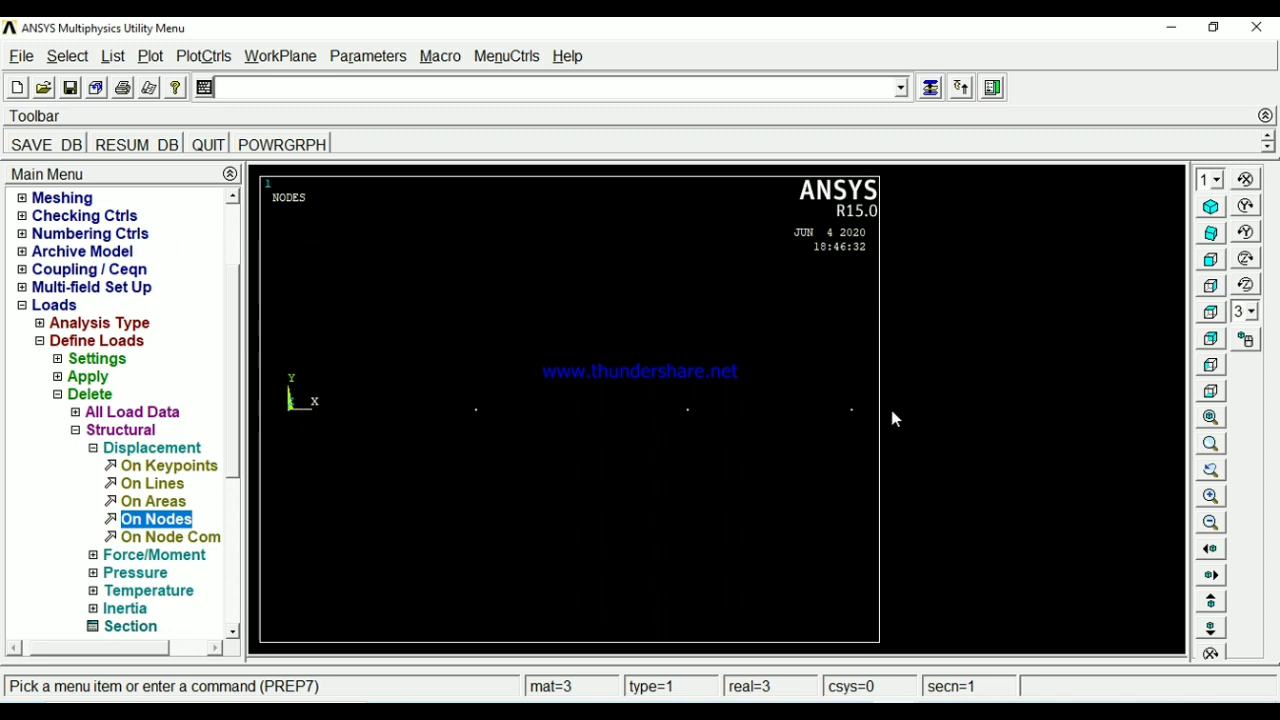
left_click(152, 57)
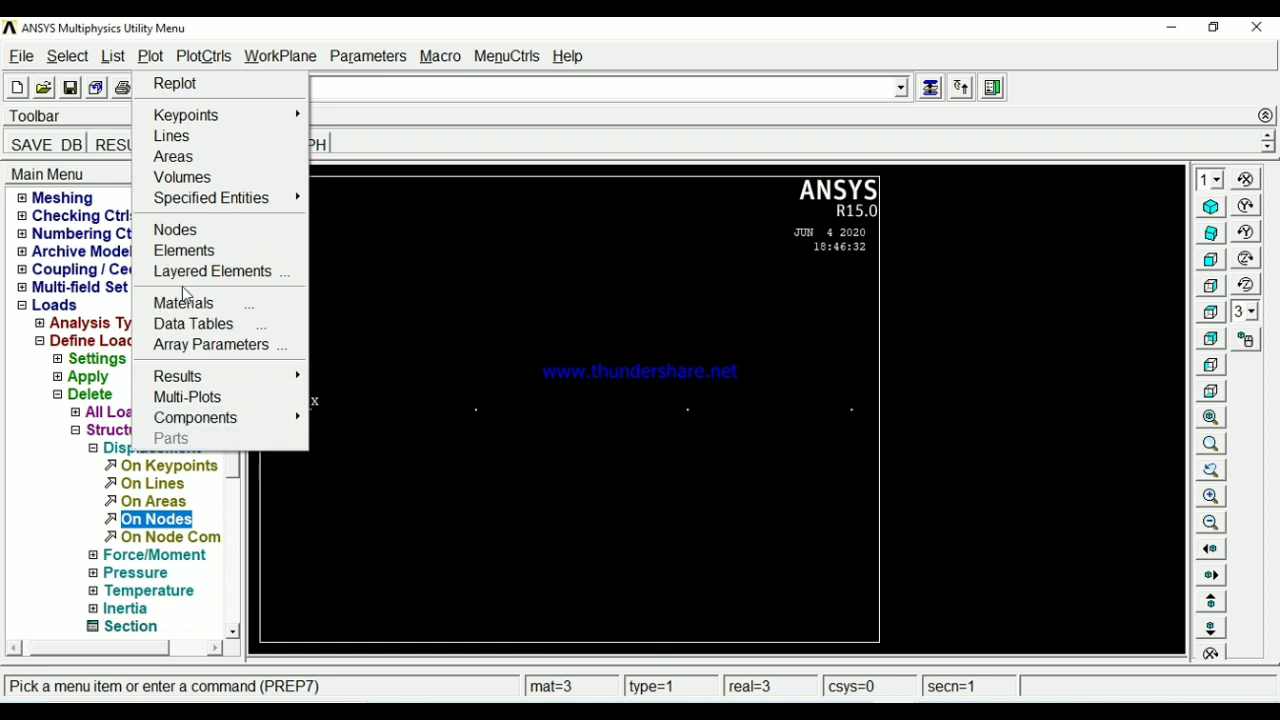
left_click(184, 250)
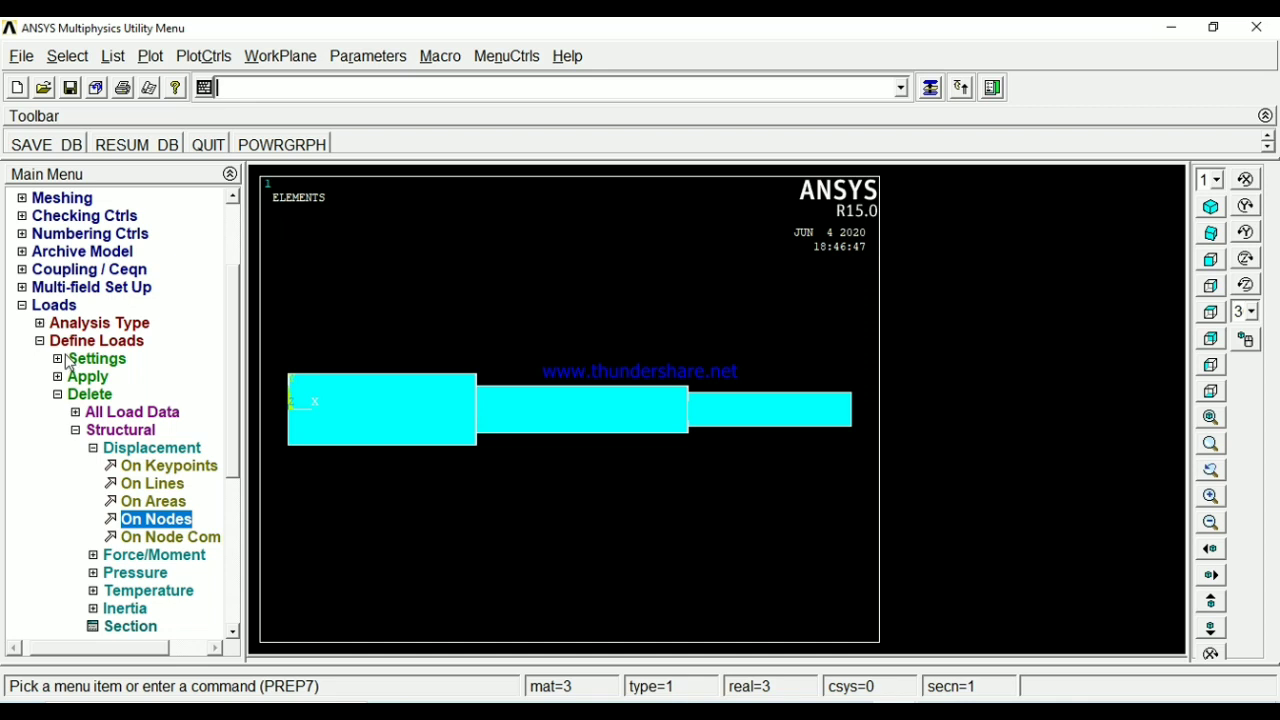
- Apply a constant UX displacement of 1.2 to the node at the bar's right end
left_click(88, 378)
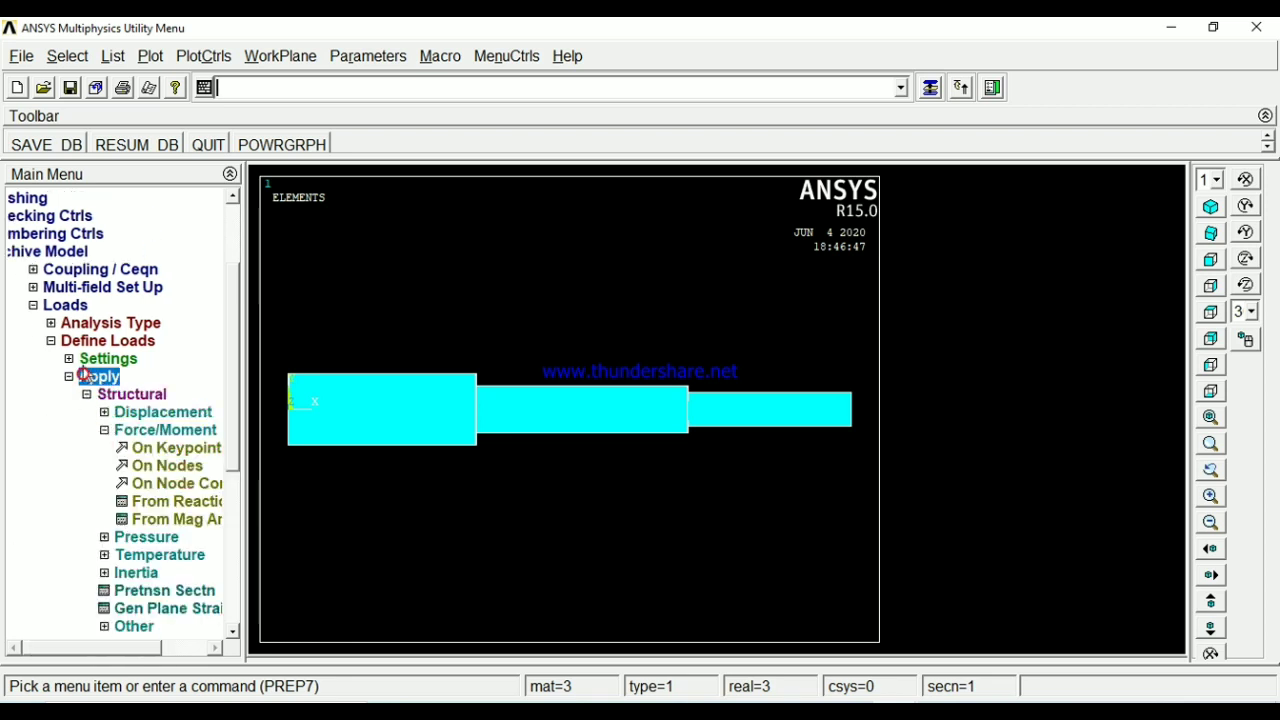
left_click(106, 418)
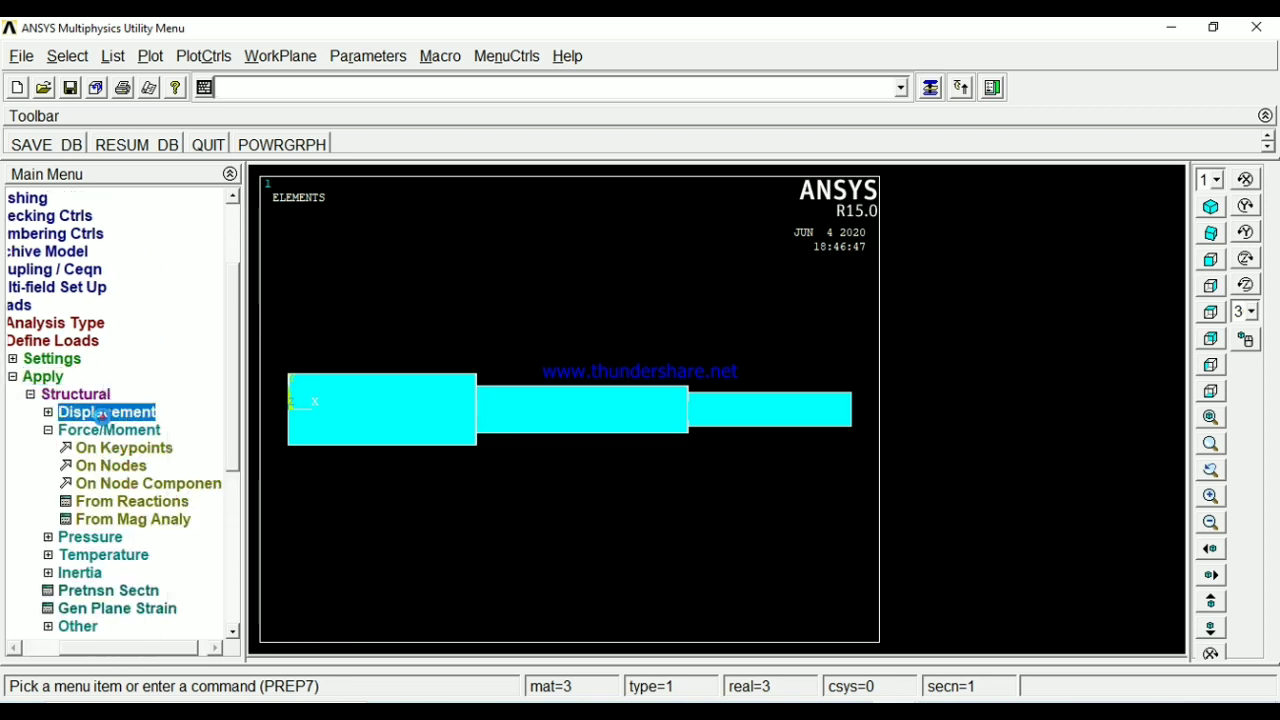
left_click(100, 483)
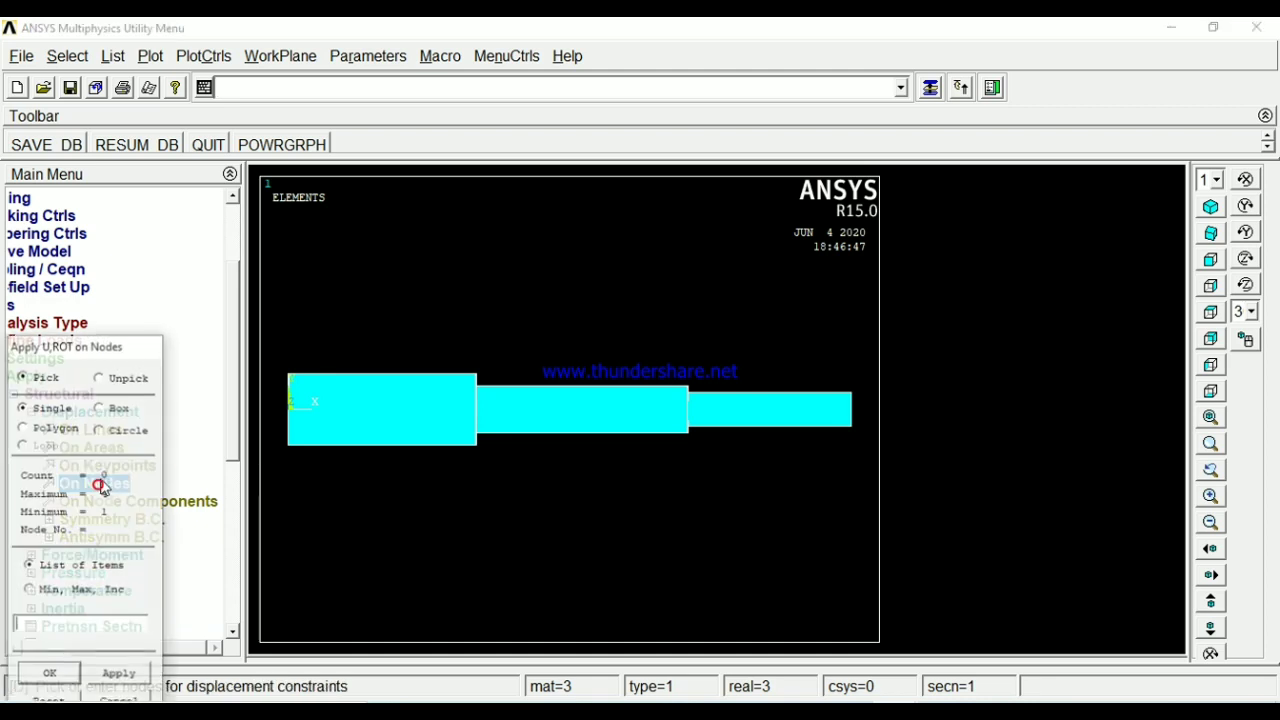
left_click(851, 409)
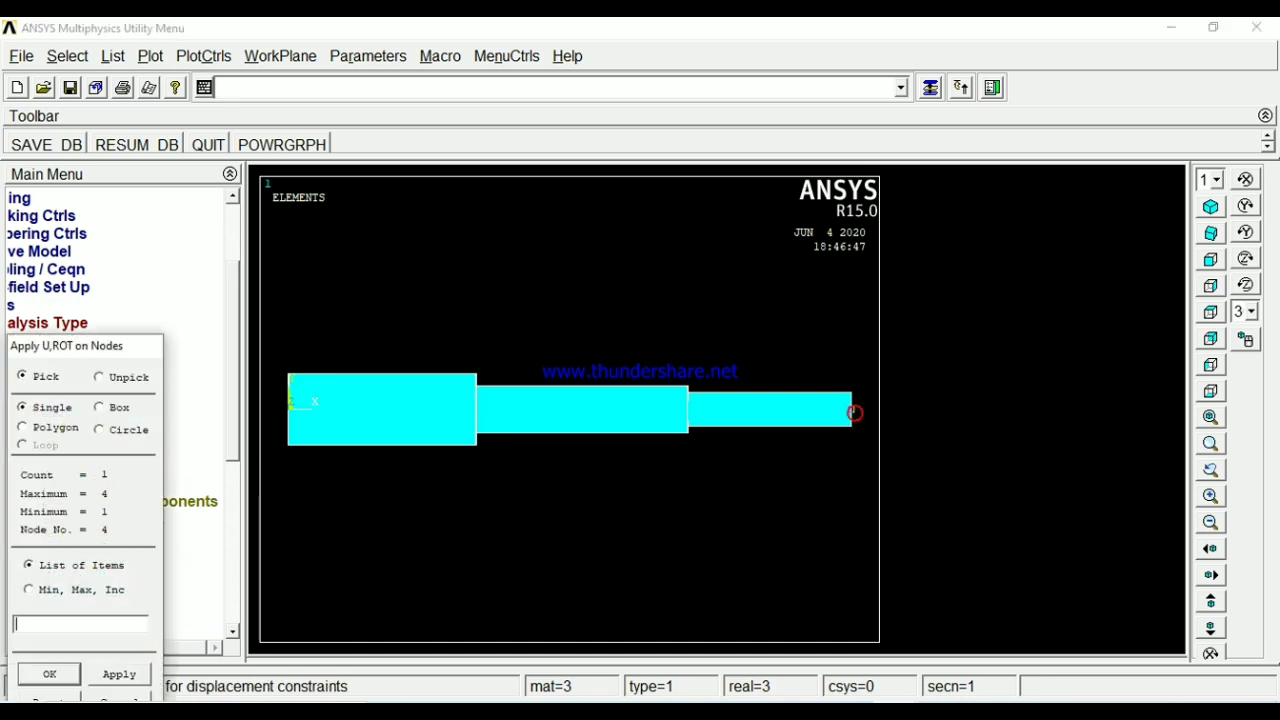
left_click(50, 675)
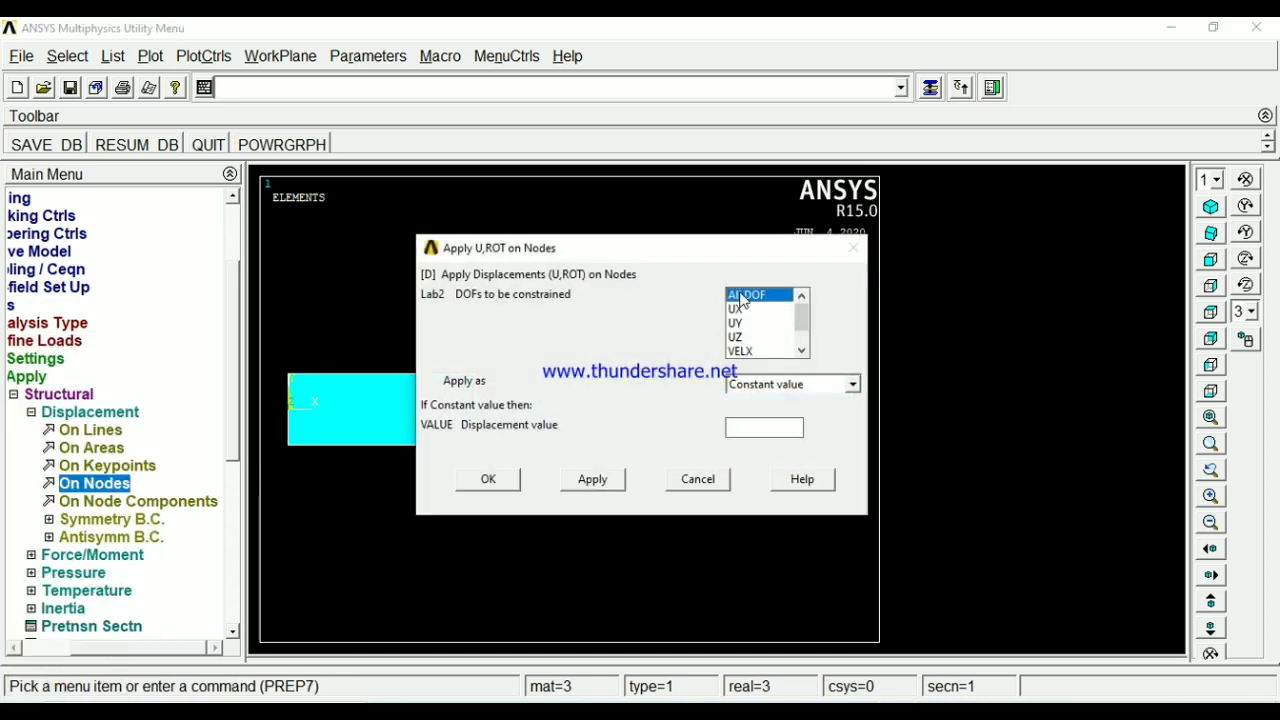
left_click(743, 297)
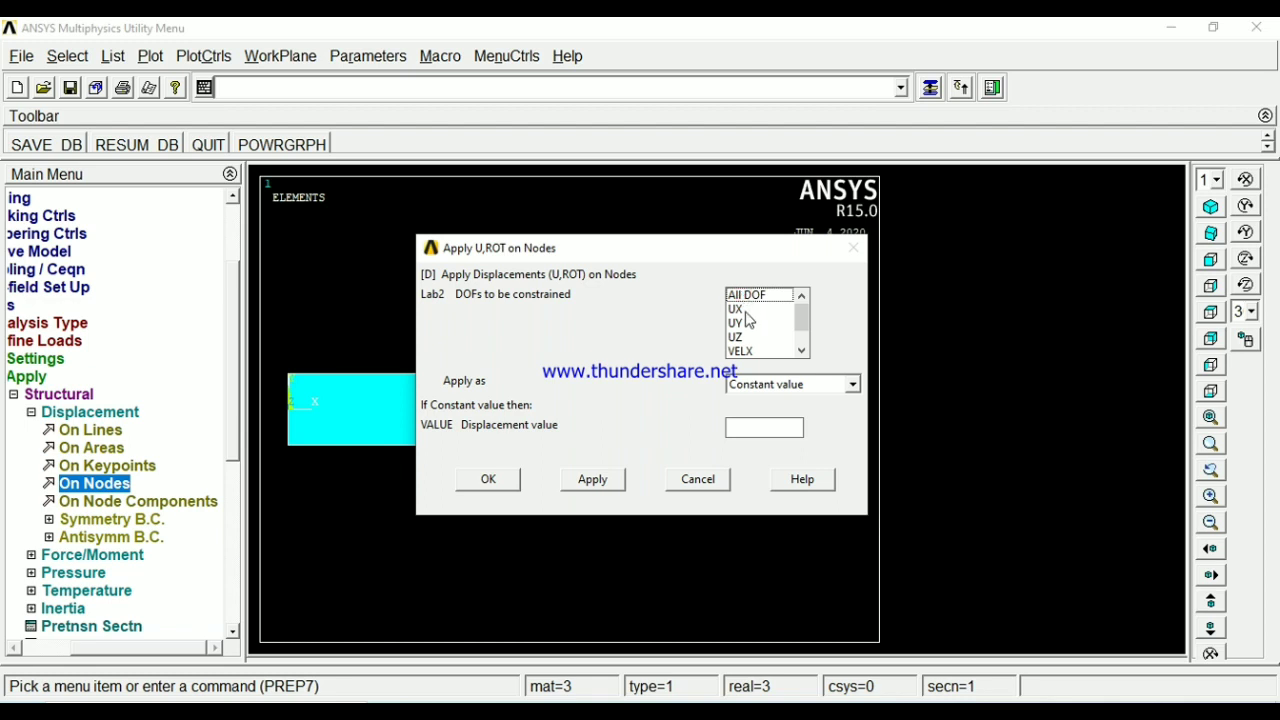
left_click(737, 312)
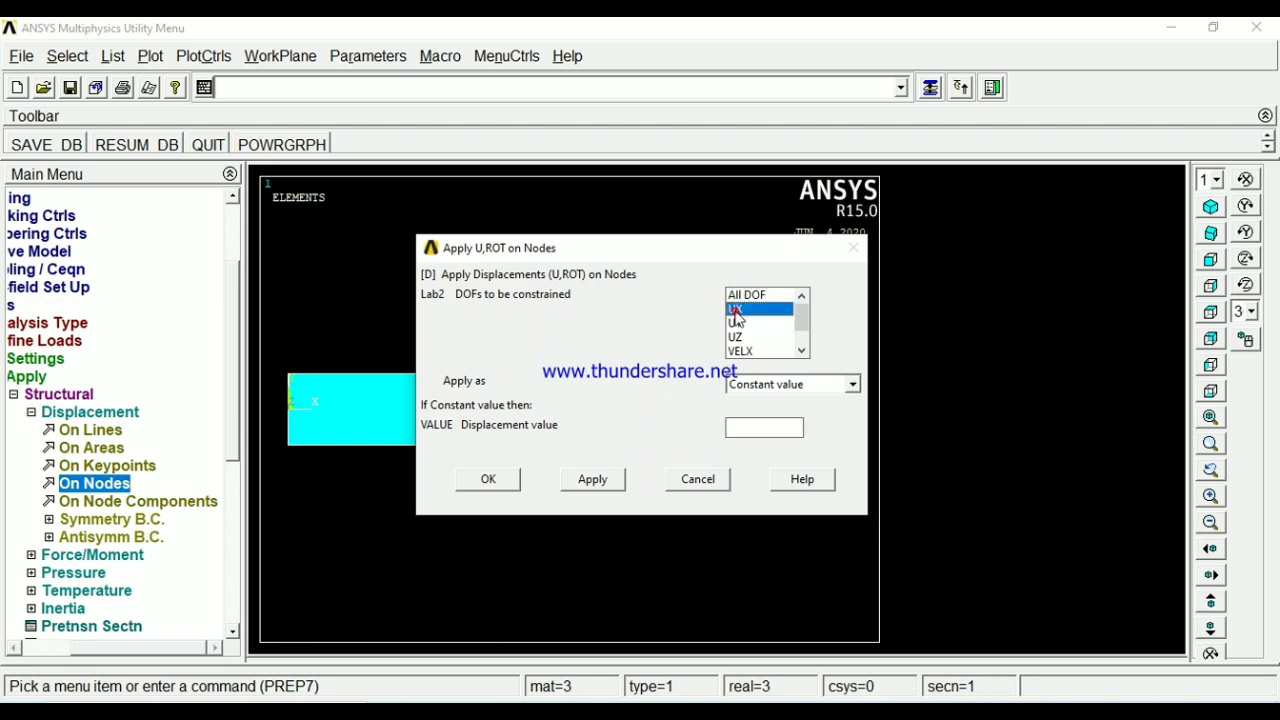
left_click(742, 427)
left_click(491, 481)
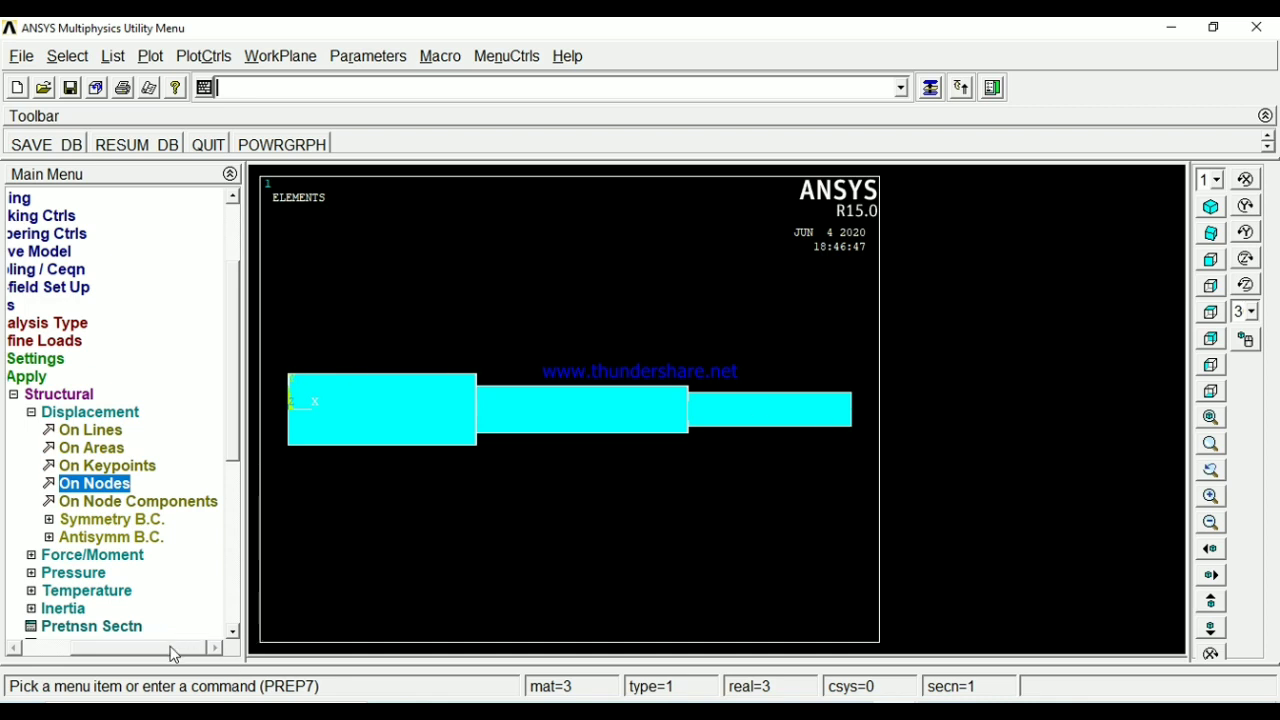
- Solve the current load step and close the solution note and status listing
left_click_drag(178, 647, 91, 650)
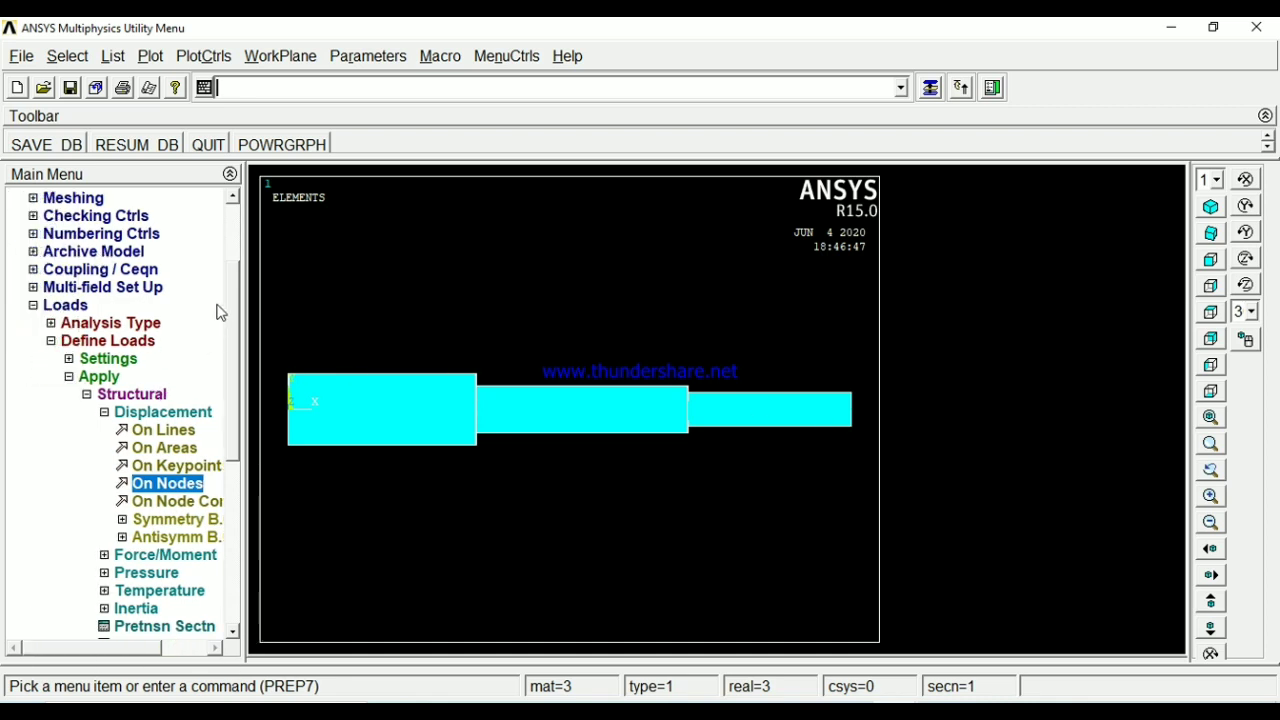
scroll(232, 289, "up", 3)
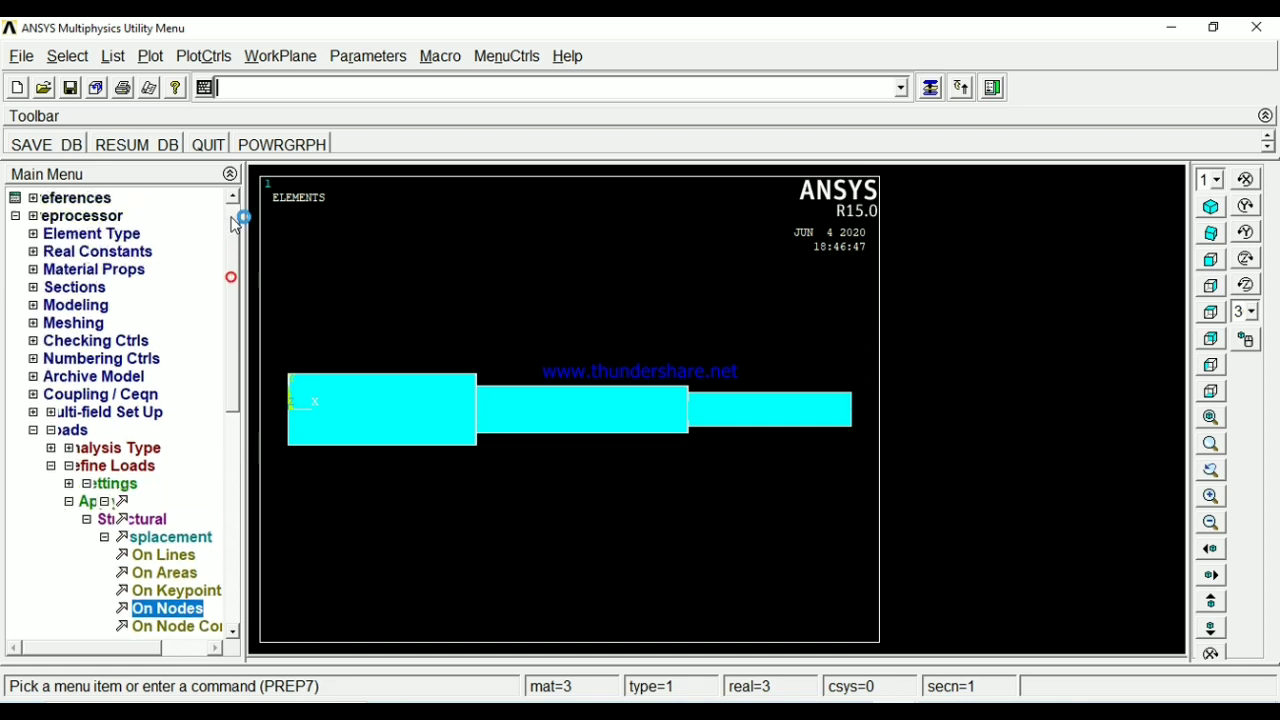
left_click(88, 216)
left_click(60, 234)
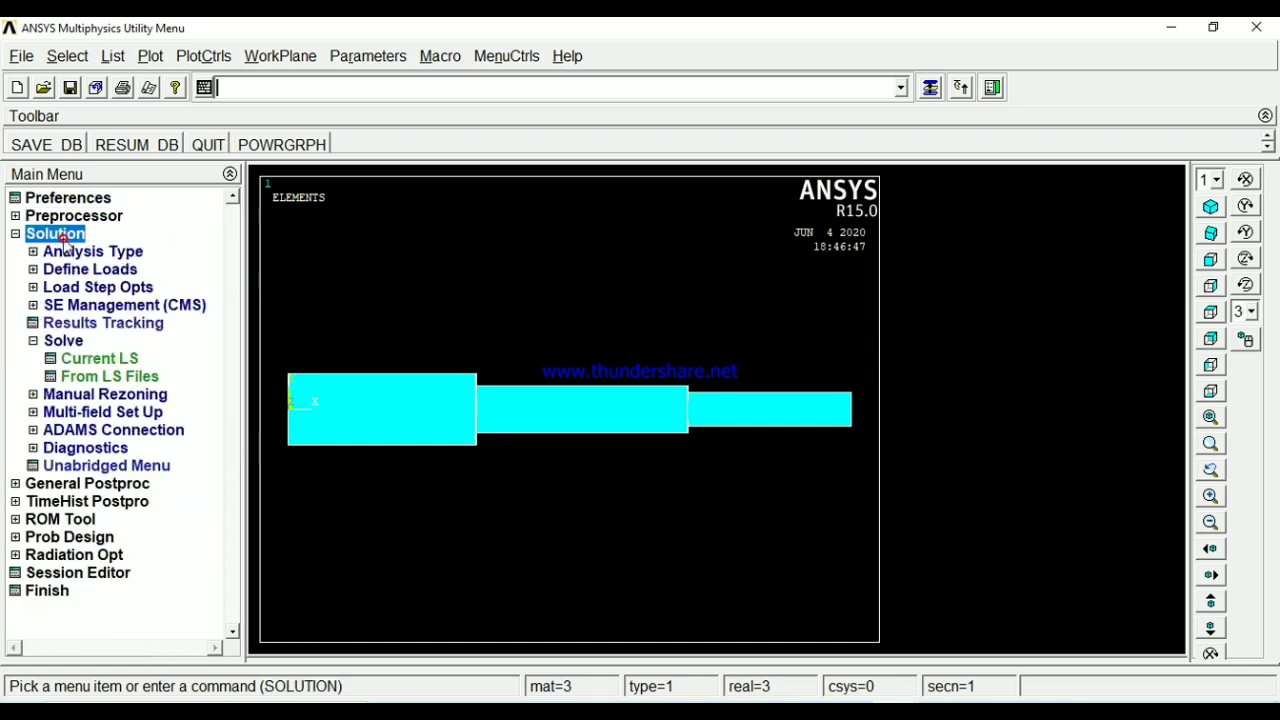
left_click(90, 358)
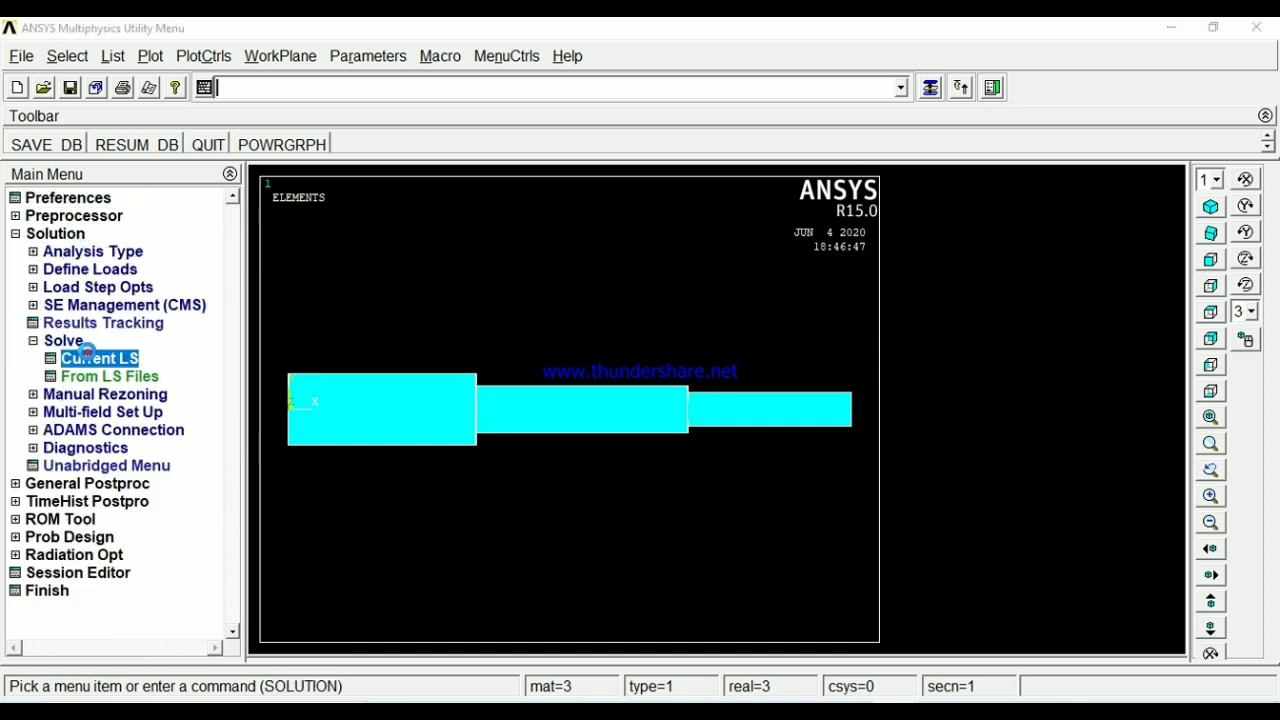
left_click(615, 458)
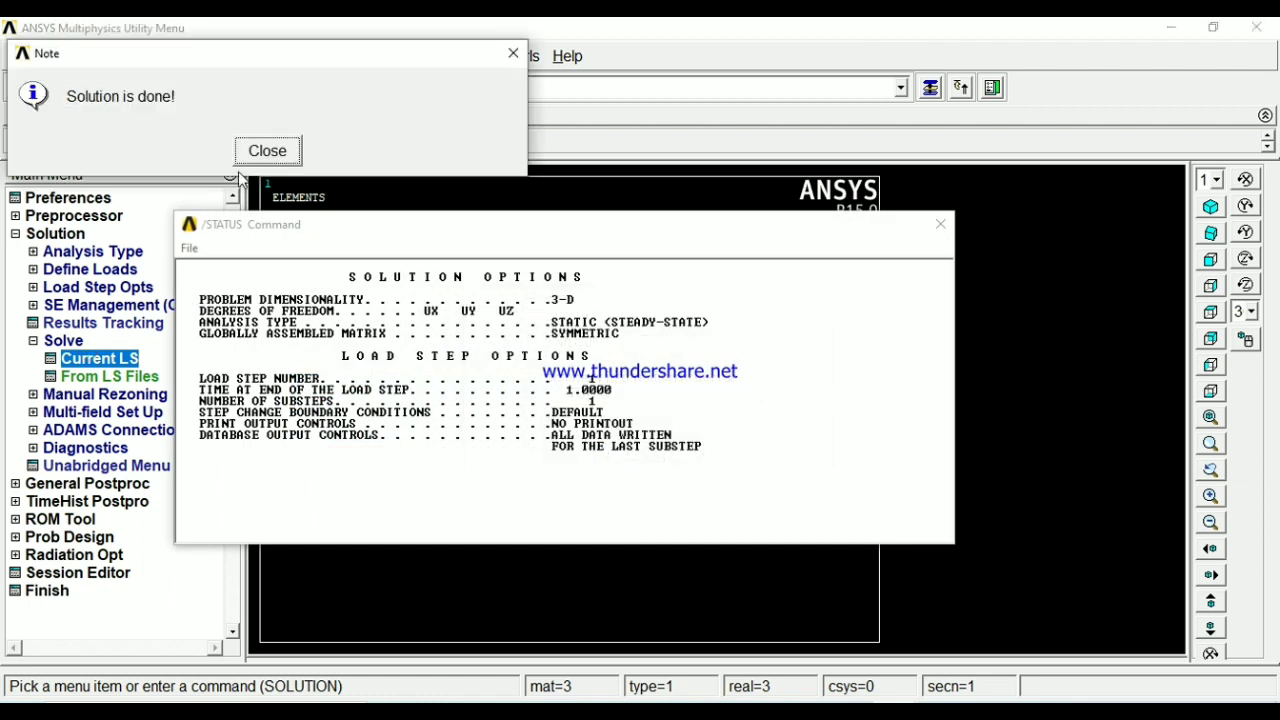
left_click(267, 151)
left_click(941, 225)
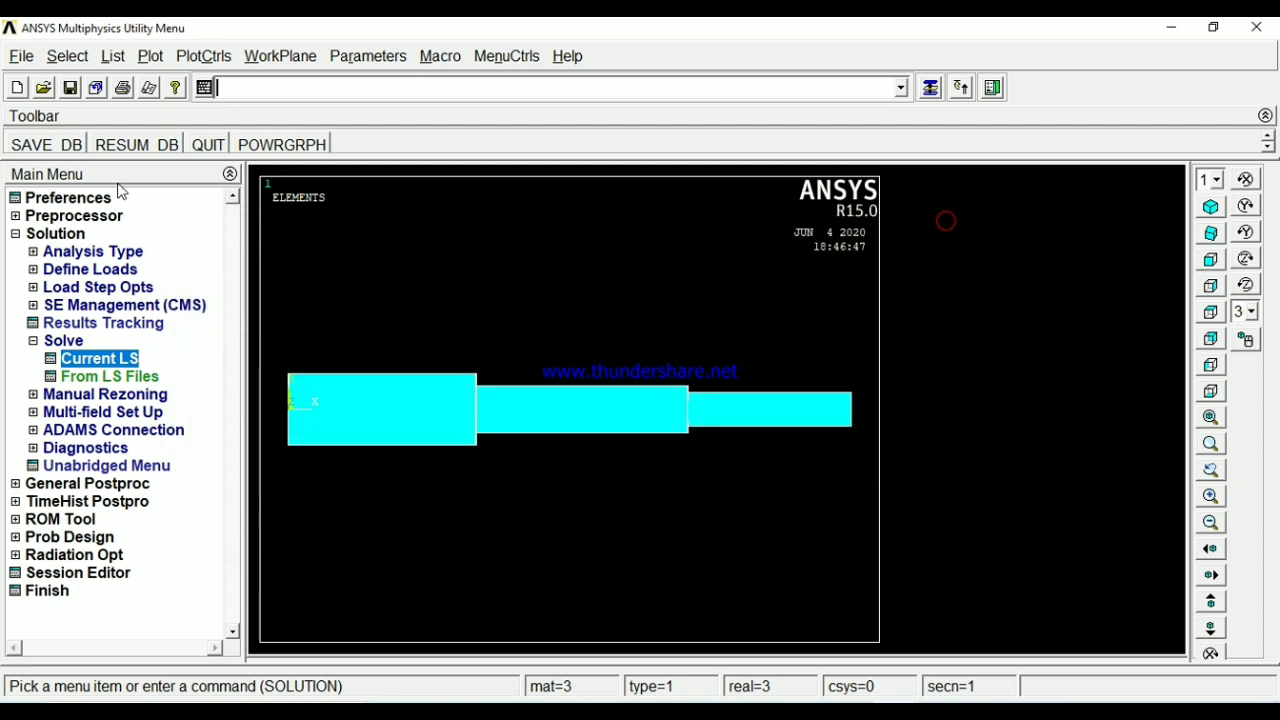
- Plot the nodal solution contour of the X-component of displacement, showing the deformed shape only
left_click(72, 234)
left_click(95, 251)
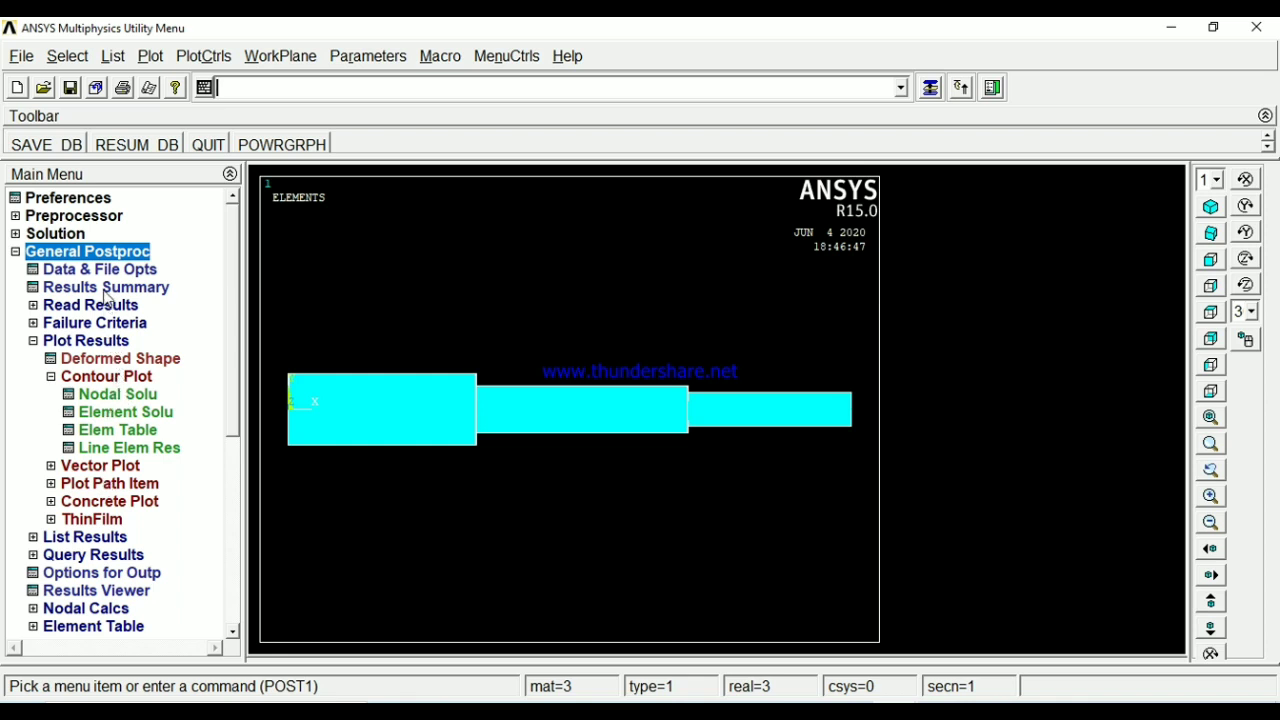
left_click(112, 395)
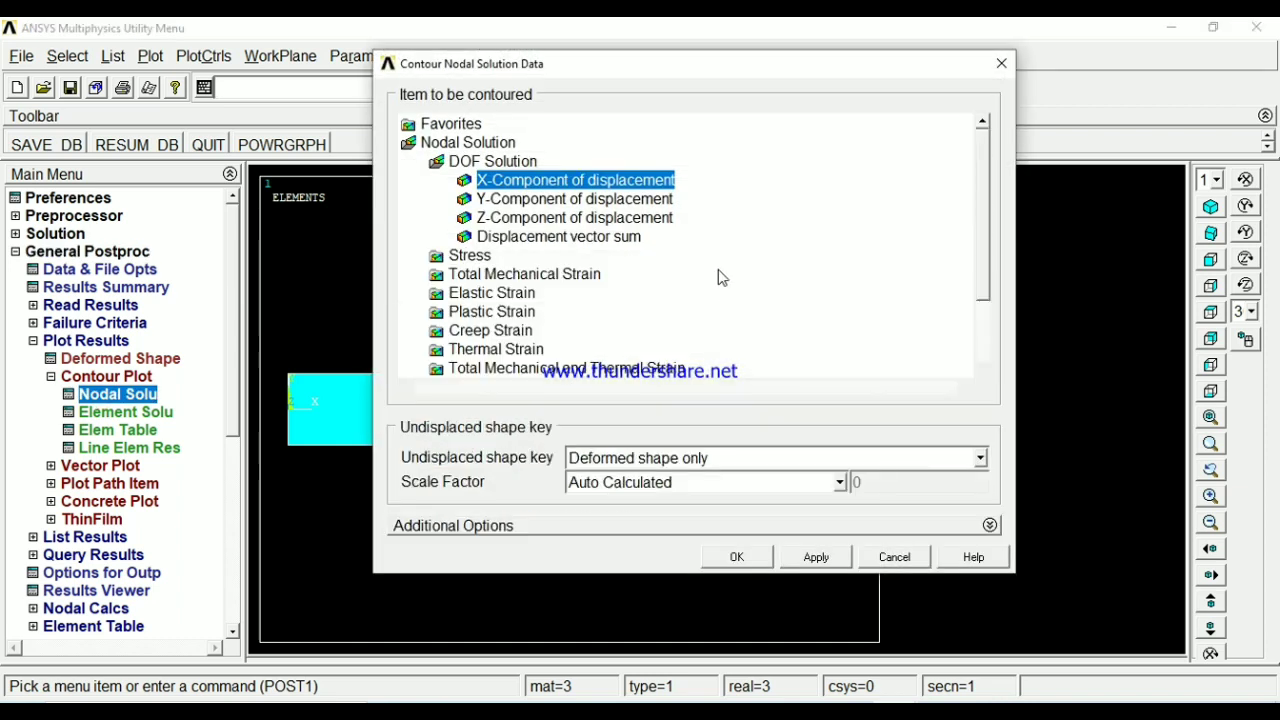
left_click(737, 558)
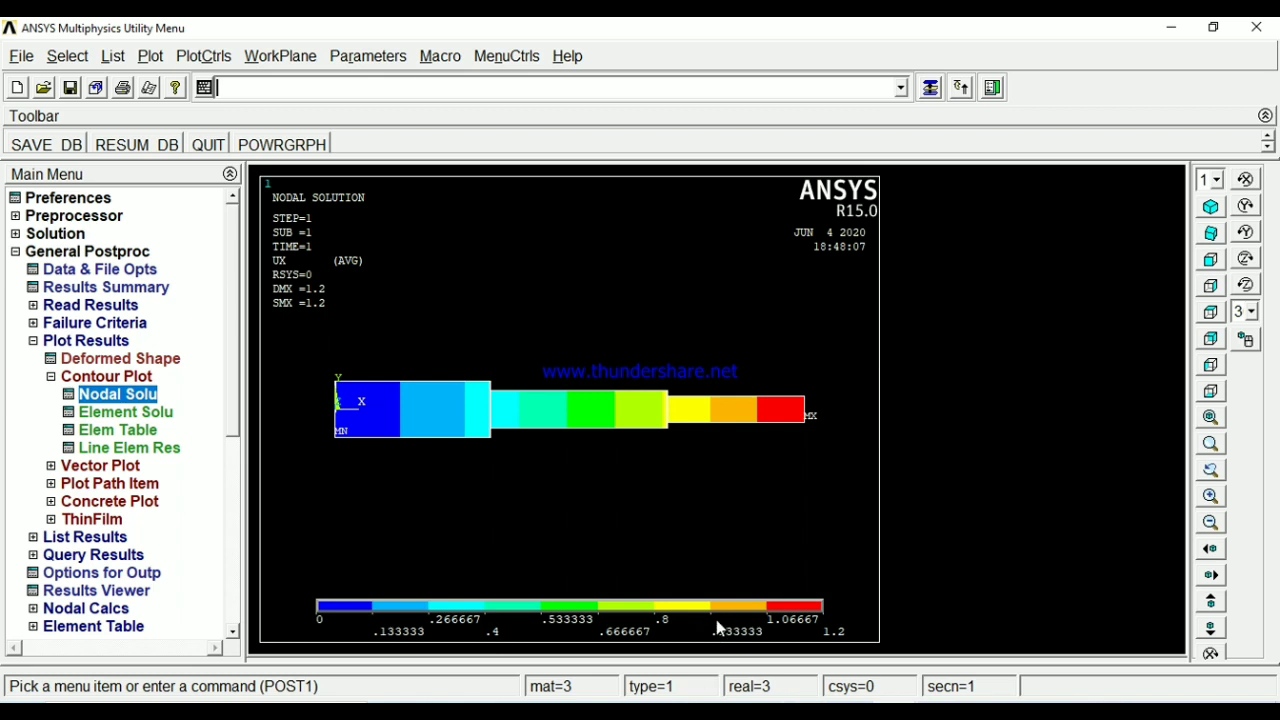
- List the nodal solution for the X-component of displacement and examine the UX values of the individual nodes
left_click(78, 343)
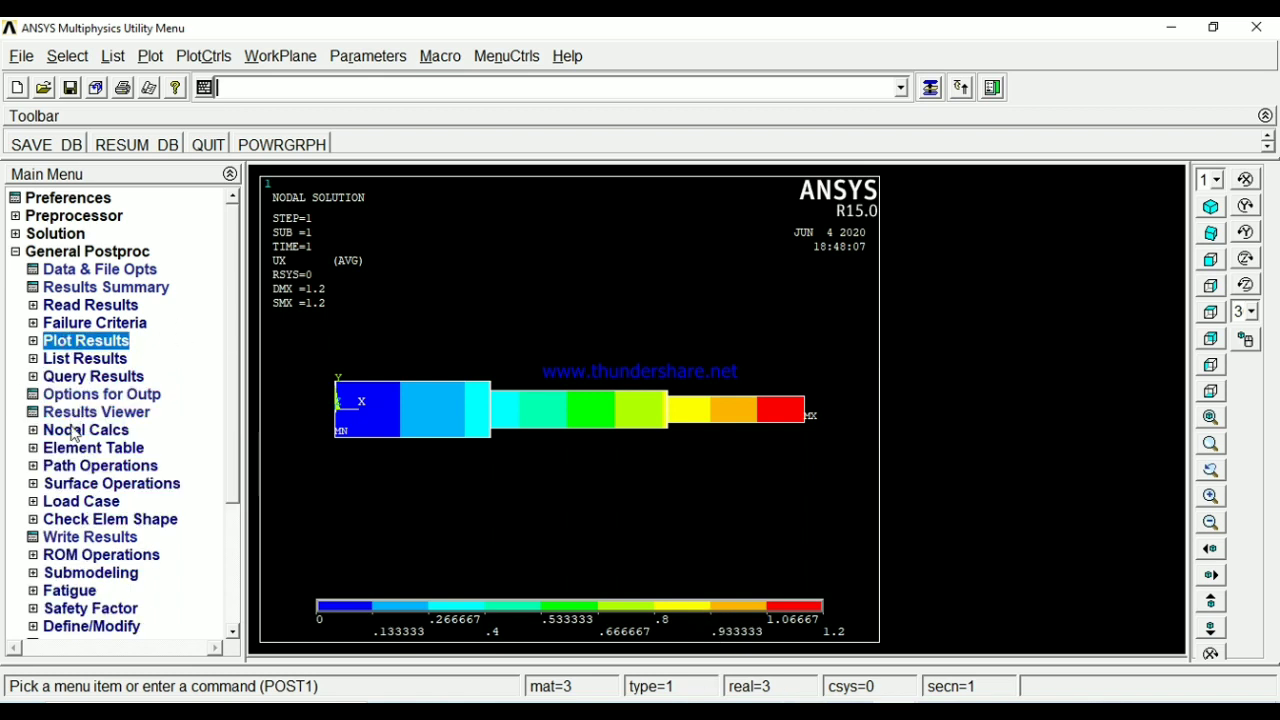
left_click(78, 359)
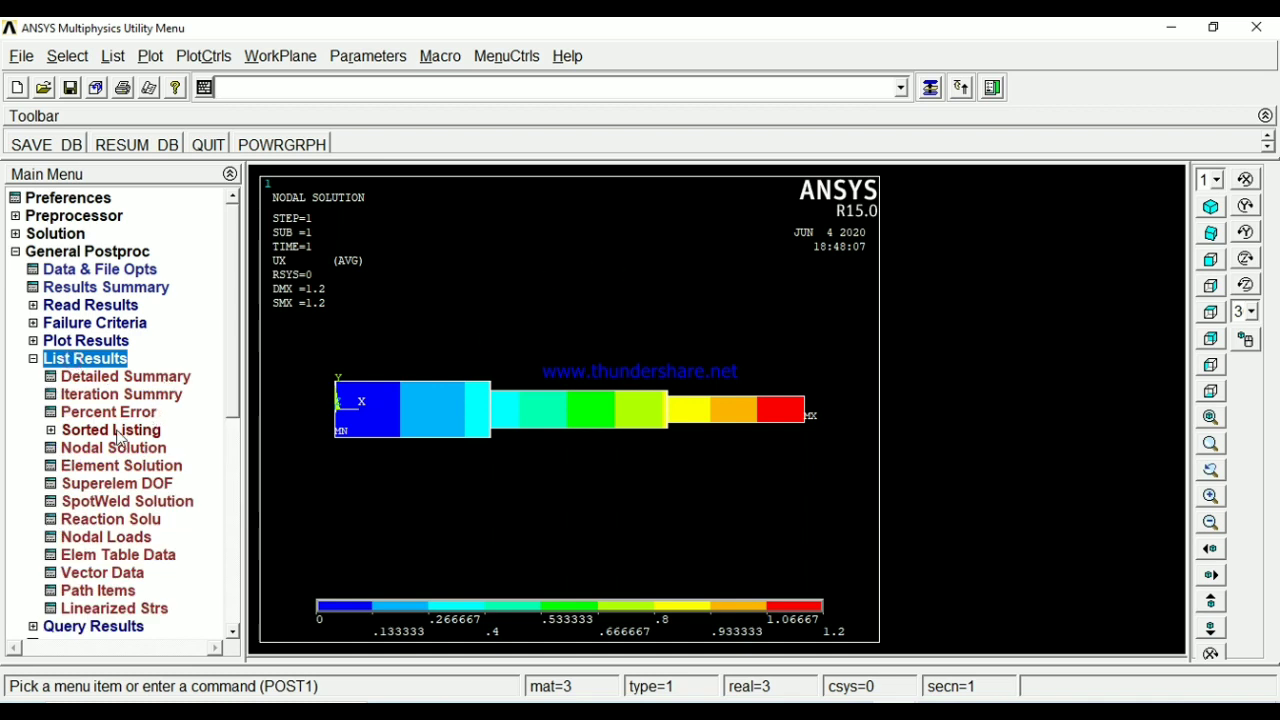
left_click(120, 449)
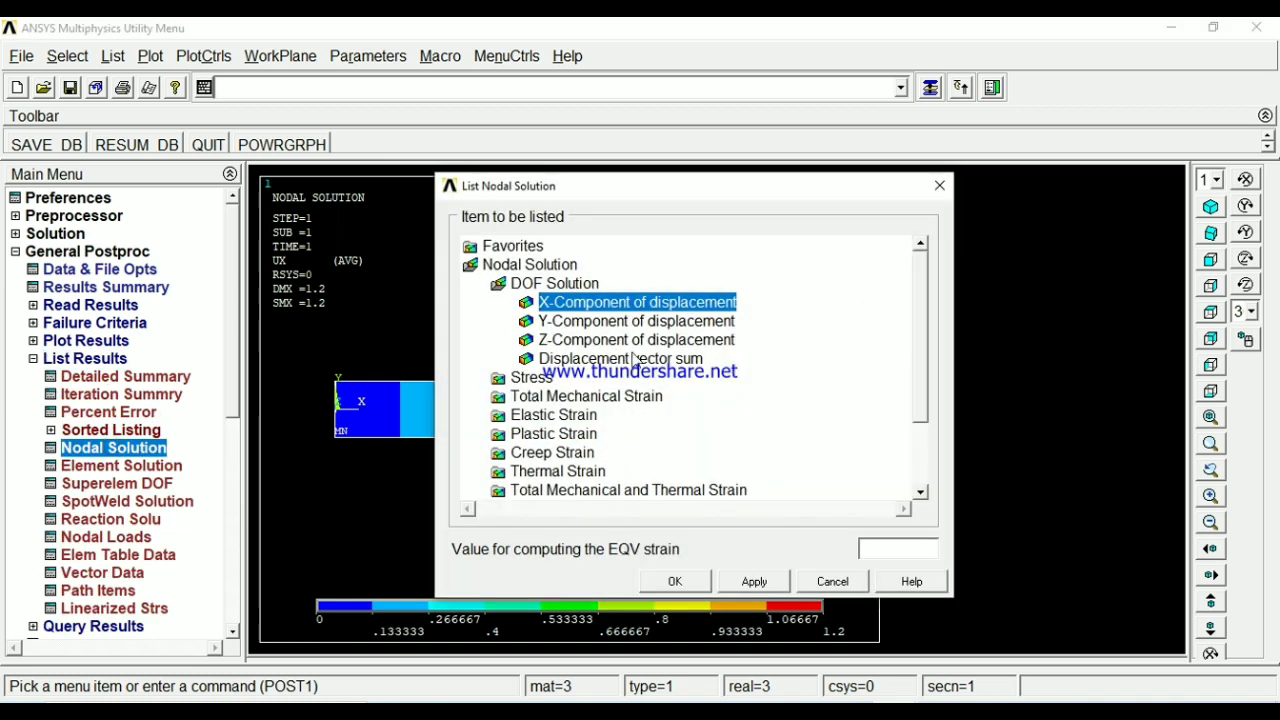
left_click(673, 577)
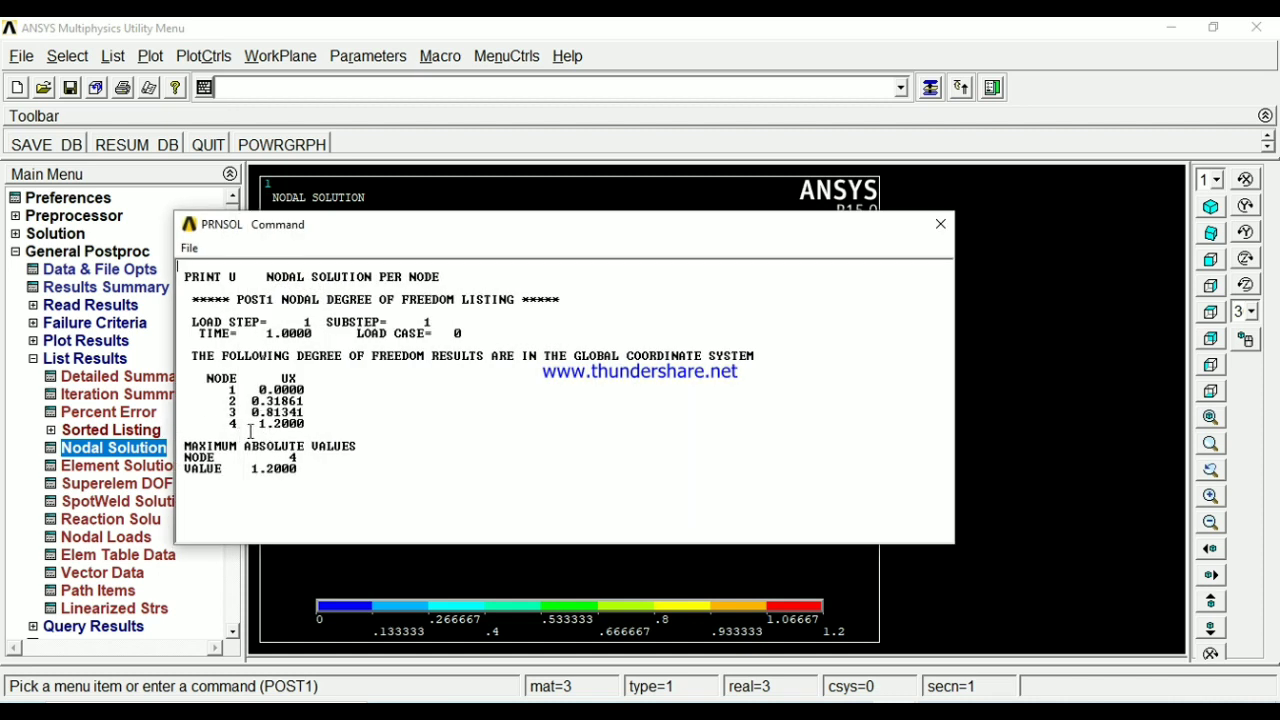
left_click_drag(343, 424, 242, 421)
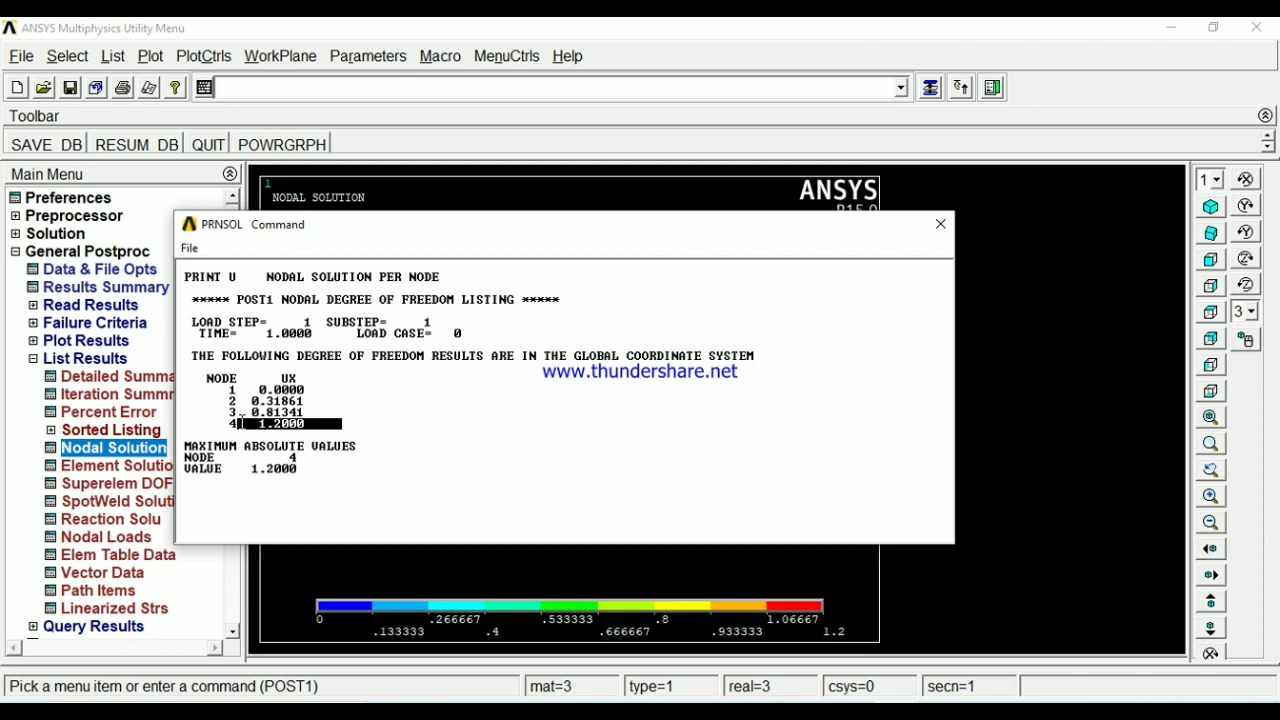
left_click_drag(242, 421, 298, 401)
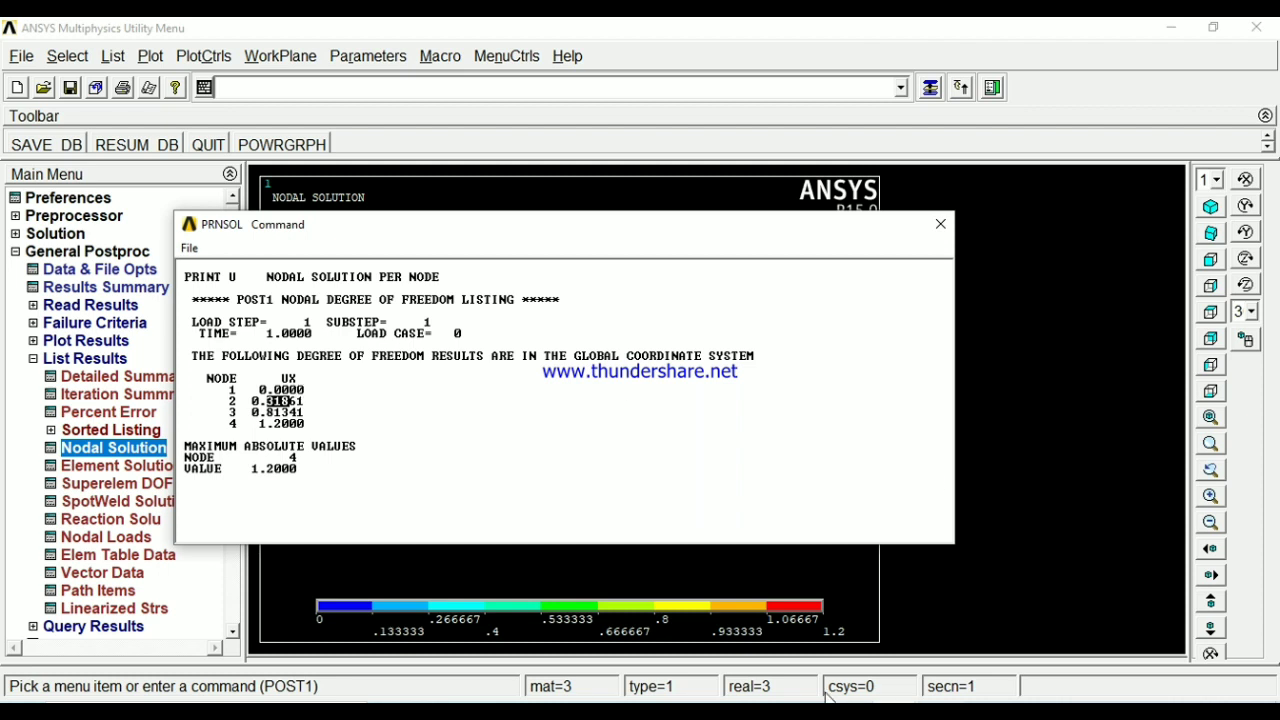
- Switch to day1.pdf and read problem 2 on the stepped bar with the 3.5 mm gap
key("alt+Tab")
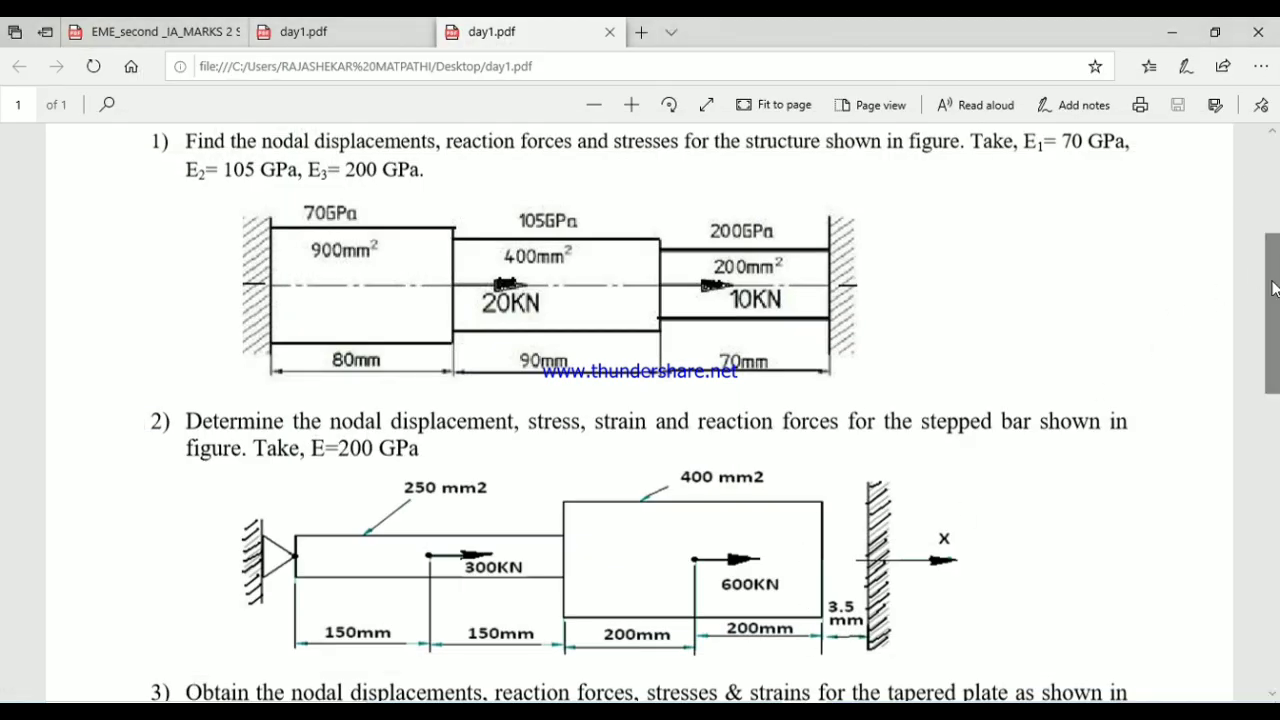
left_click_drag(1271, 281, 1271, 350)
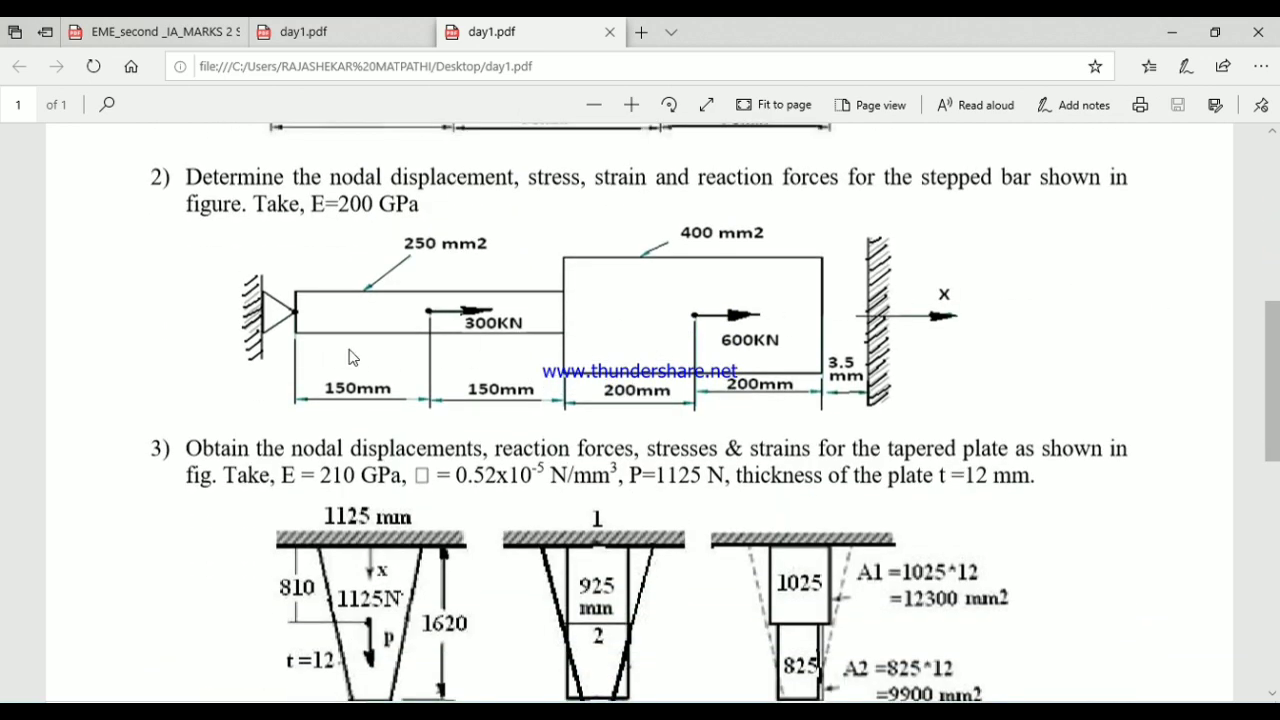
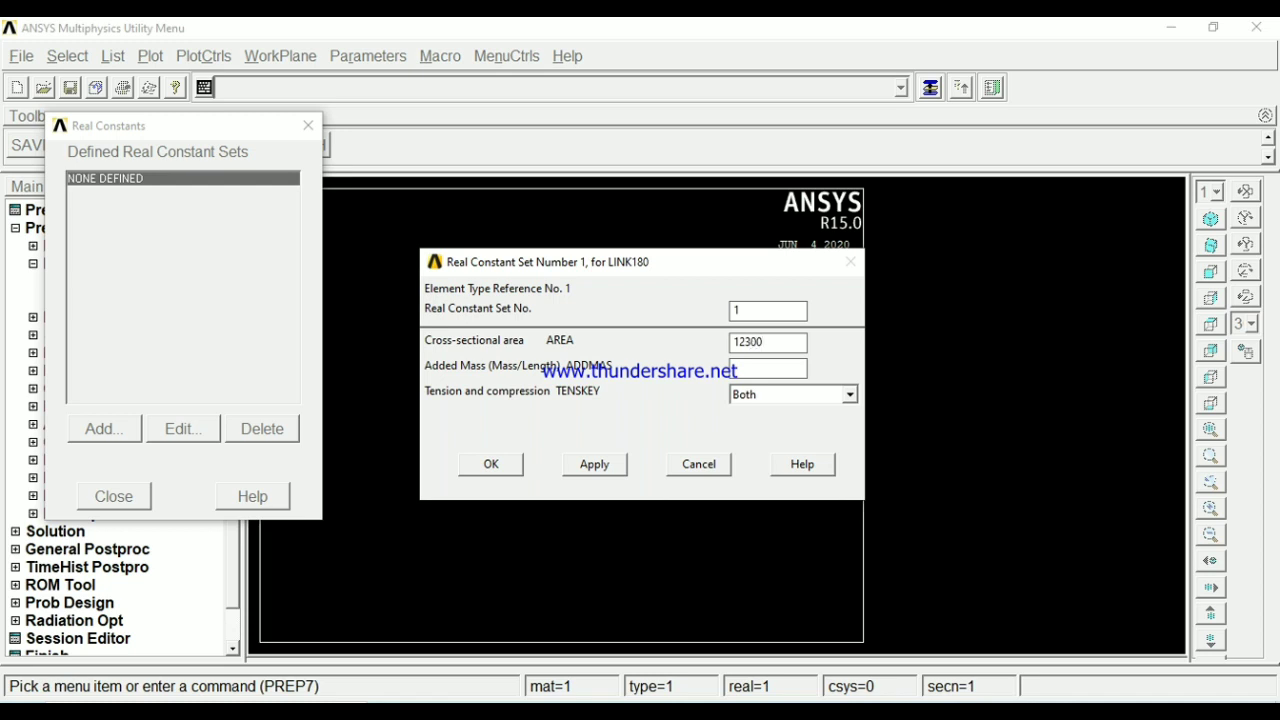
- Apply real constant set 1 with area 12300, add set 2 with cross-sectional area 9900, and close the real constants
left_click(594, 464)
double_click(752, 306)
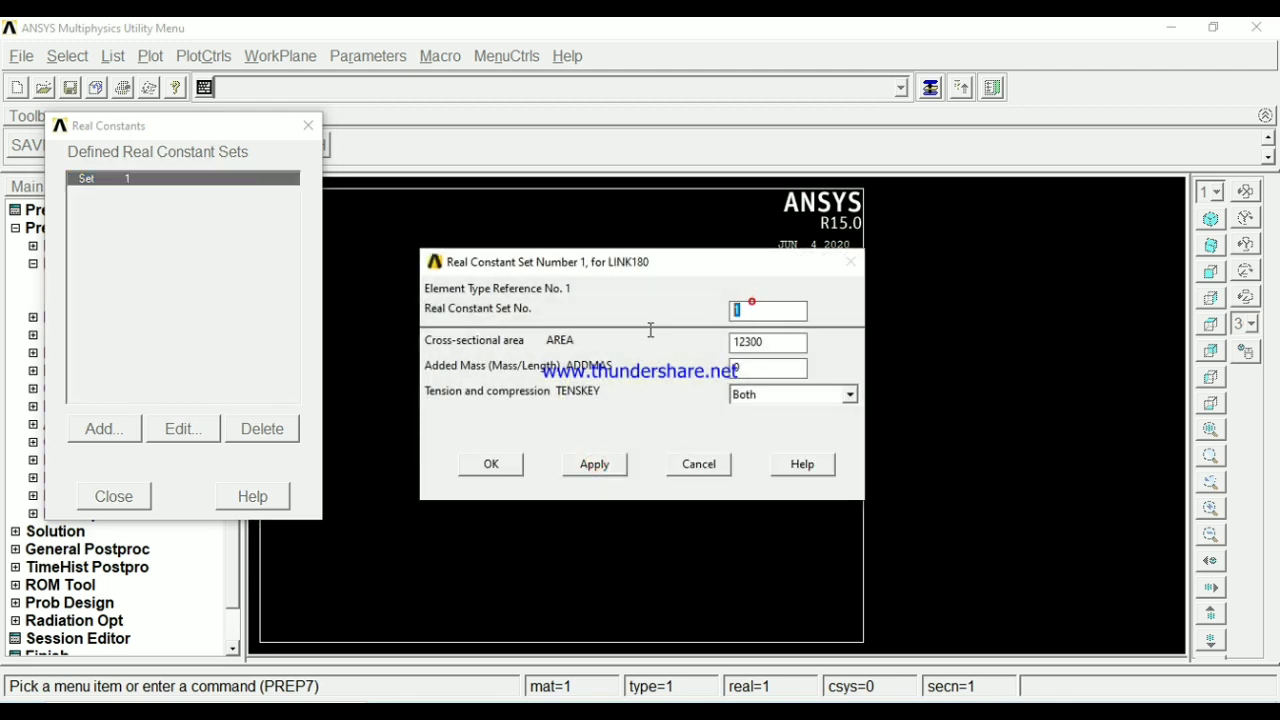
type("2")
double_click(764, 343)
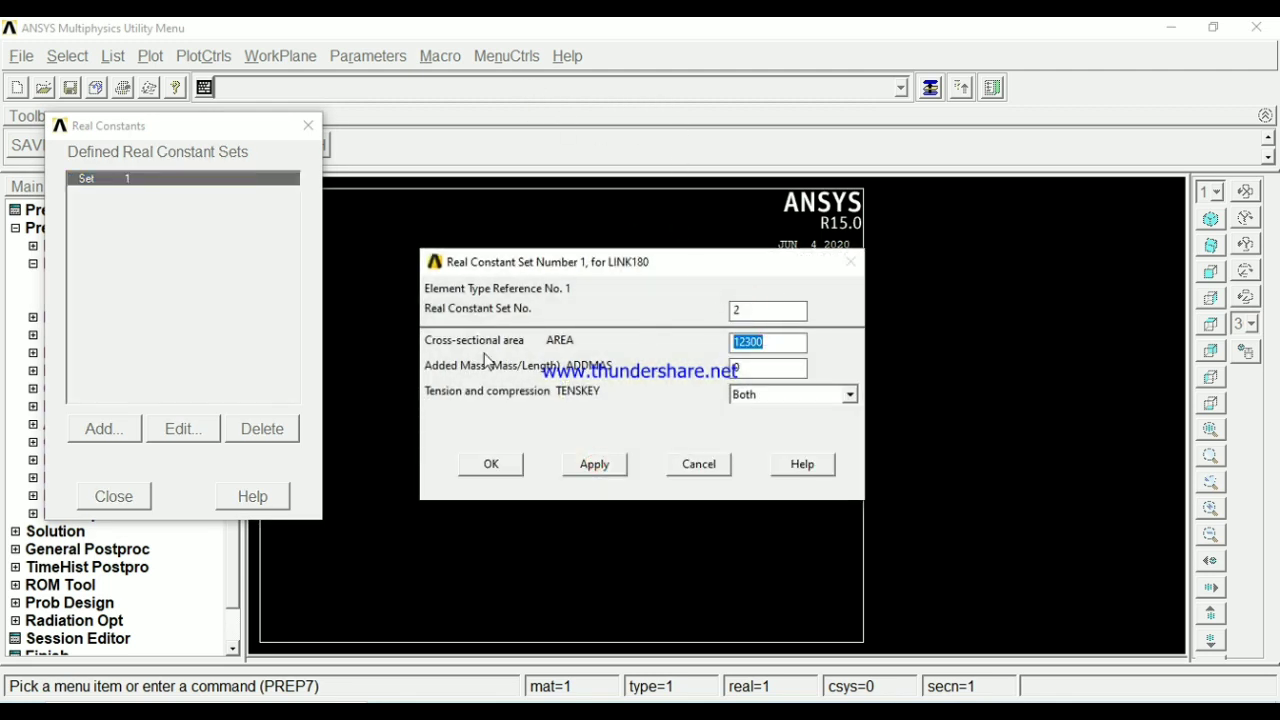
type("89900")
left_click(468, 466)
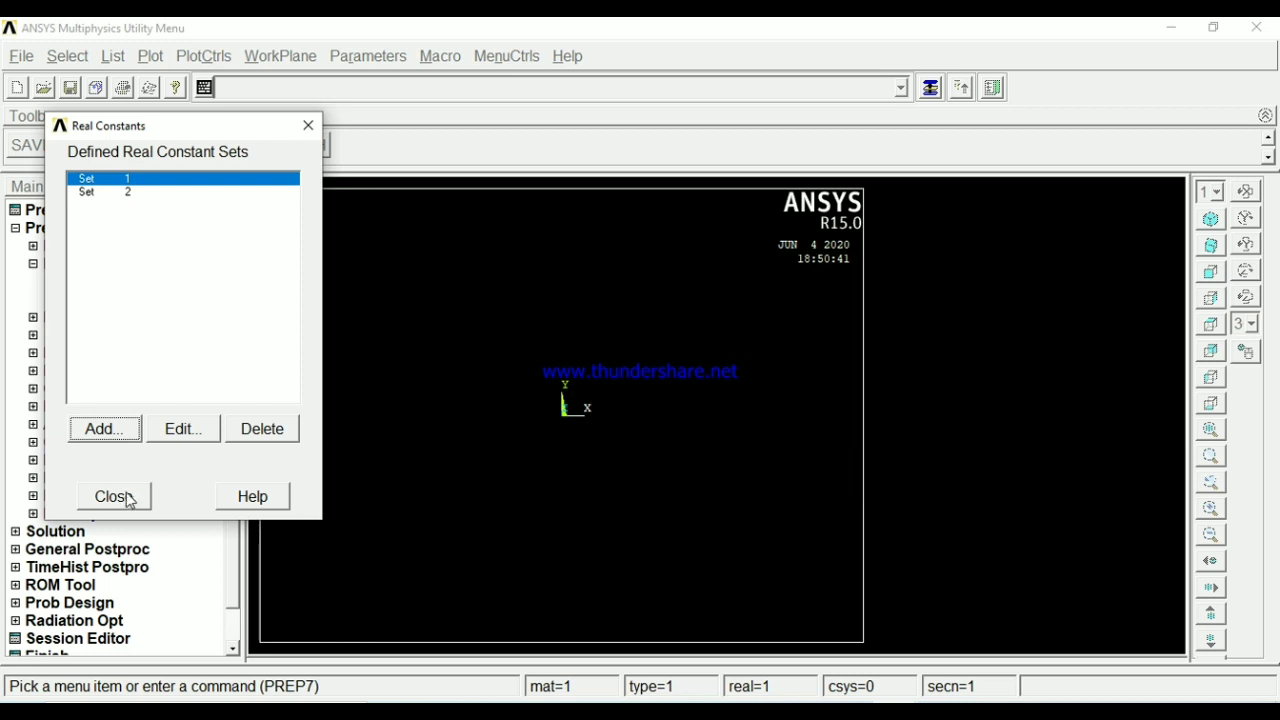
left_click(126, 497)
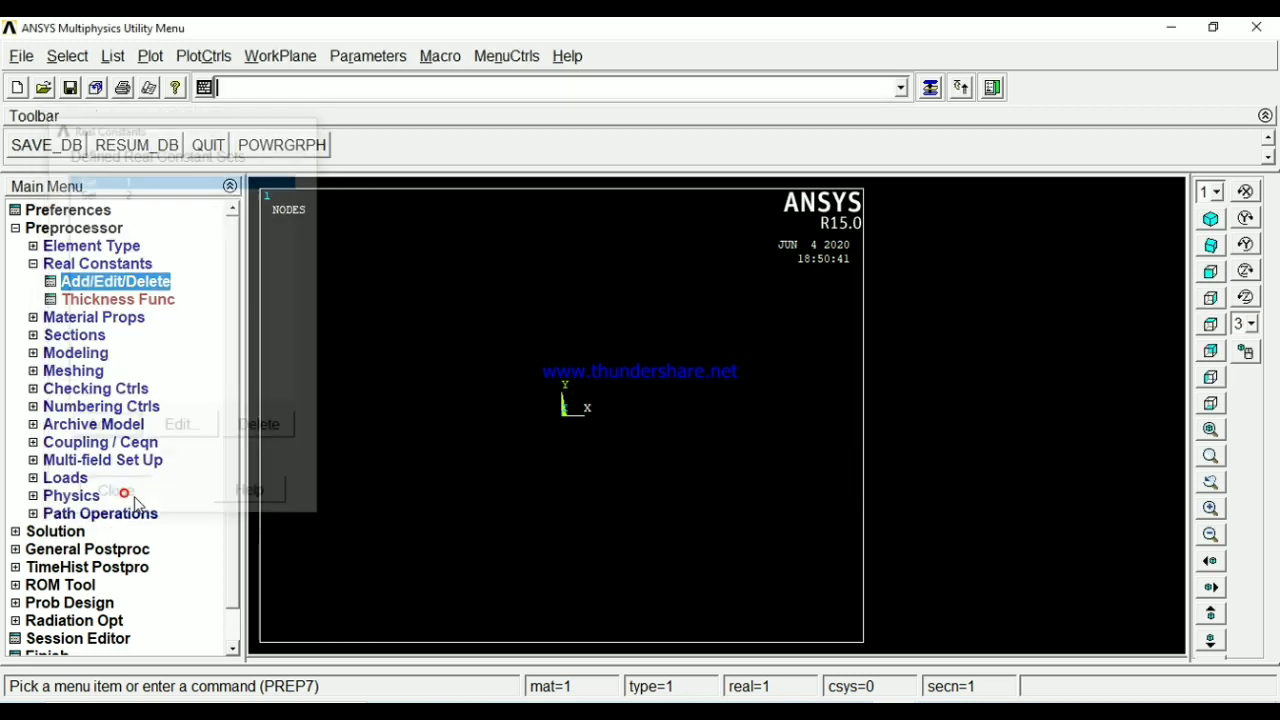
- Open the structural linear elastic isotropic properties of material model number 1 for entering its elastic modulus EX
left_click(66, 263)
left_click(74, 282)
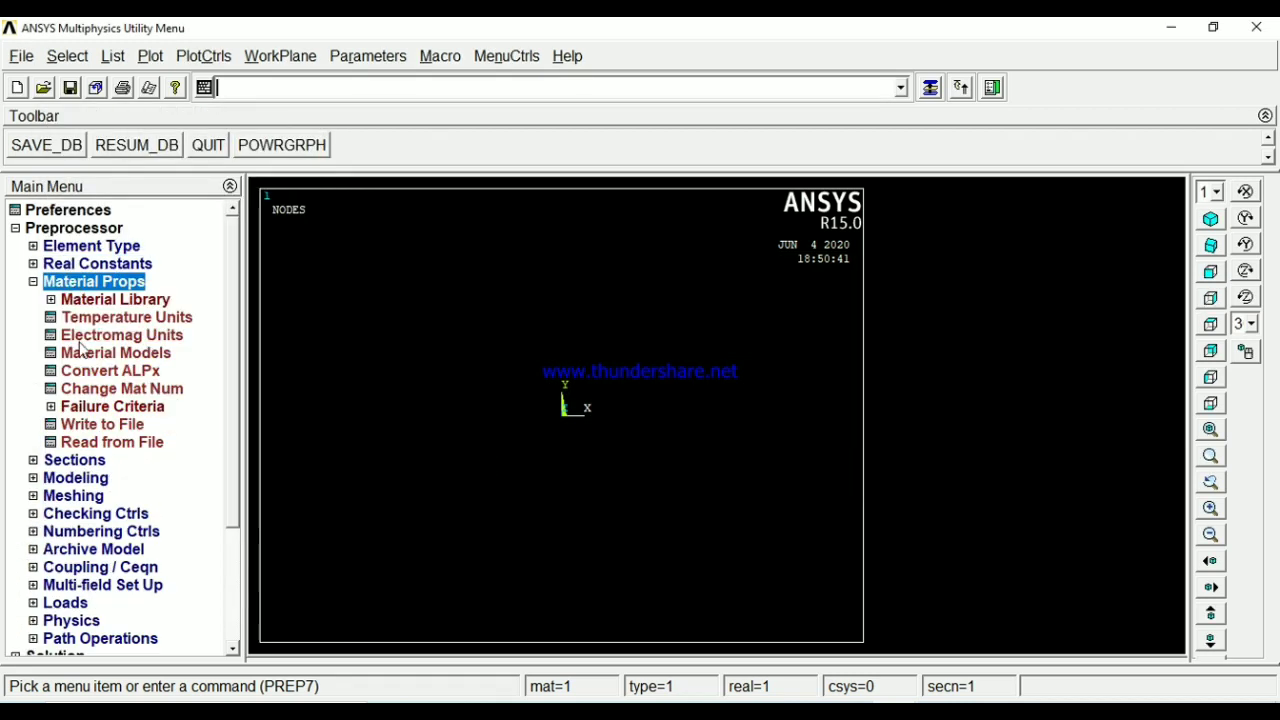
left_click(120, 355)
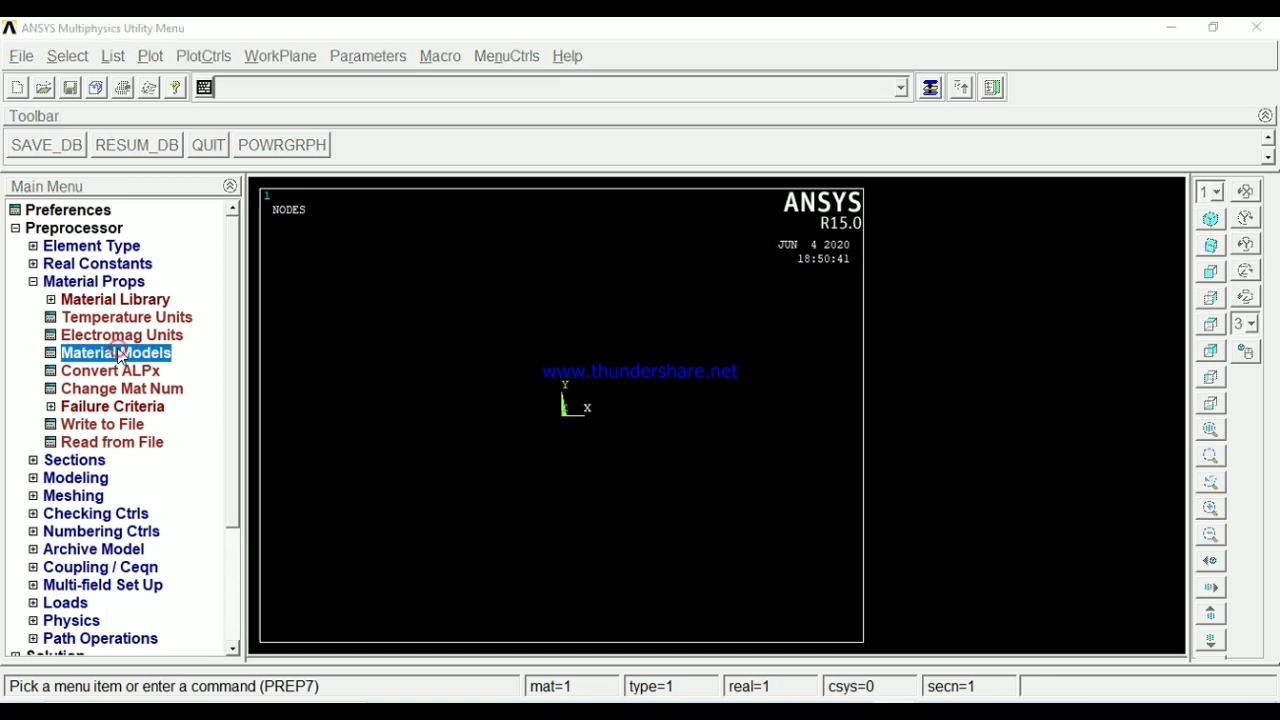
double_click(674, 337)
double_click(692, 355)
double_click(722, 374)
double_click(757, 391)
left_click(609, 457)
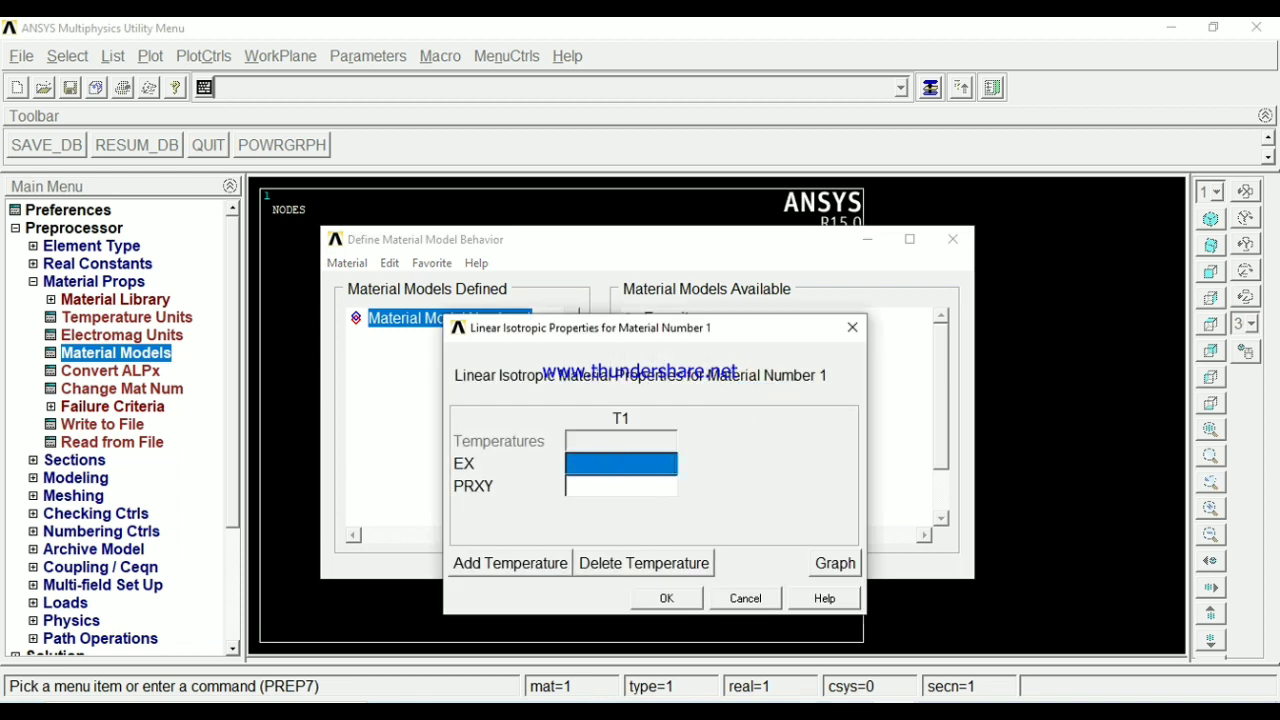
- Switch to day1.pdf to read the tapered plate's elastic modulus, return to ANSYS and bring back the hidden material dialog
left_click(880, 712)
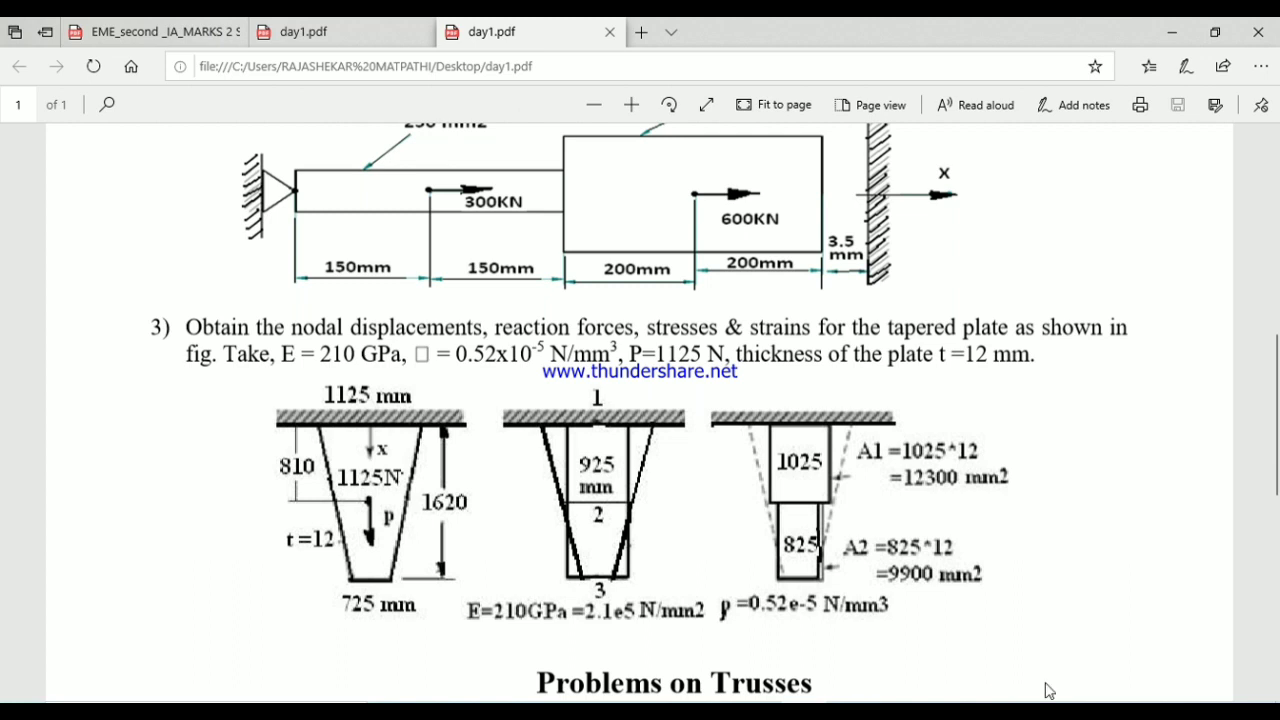
mouse_move(898, 711)
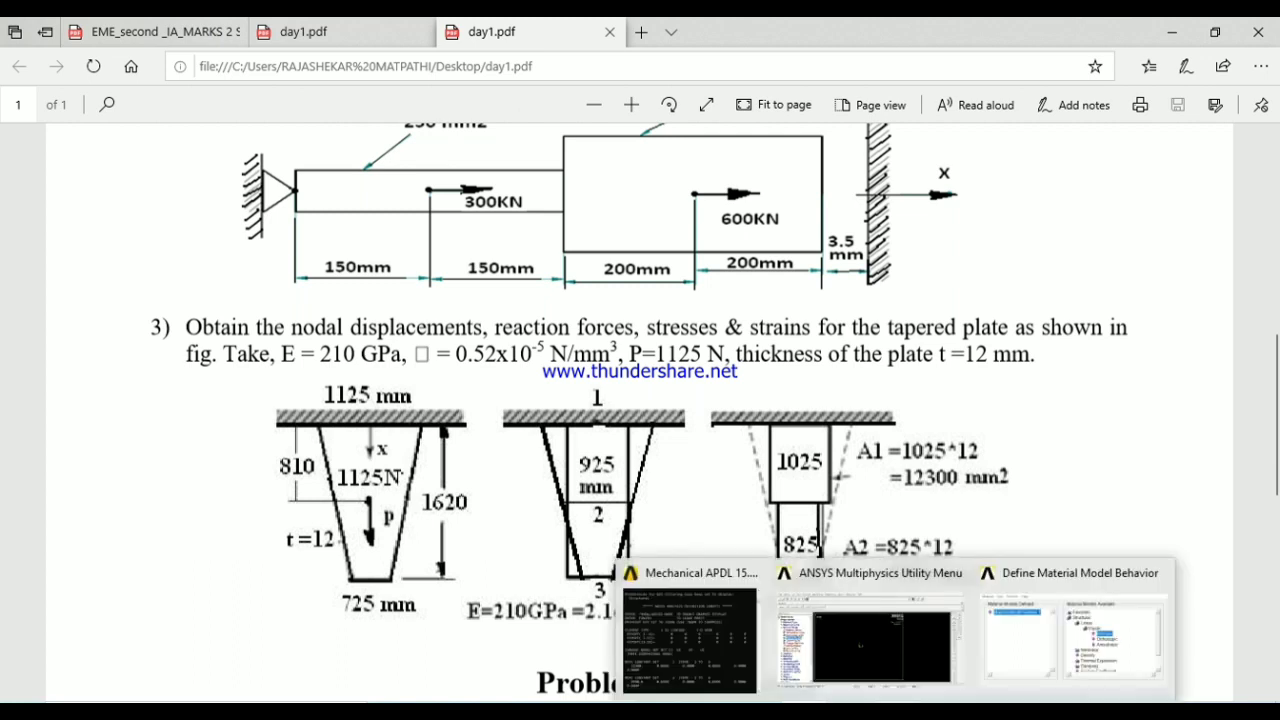
left_click(893, 676)
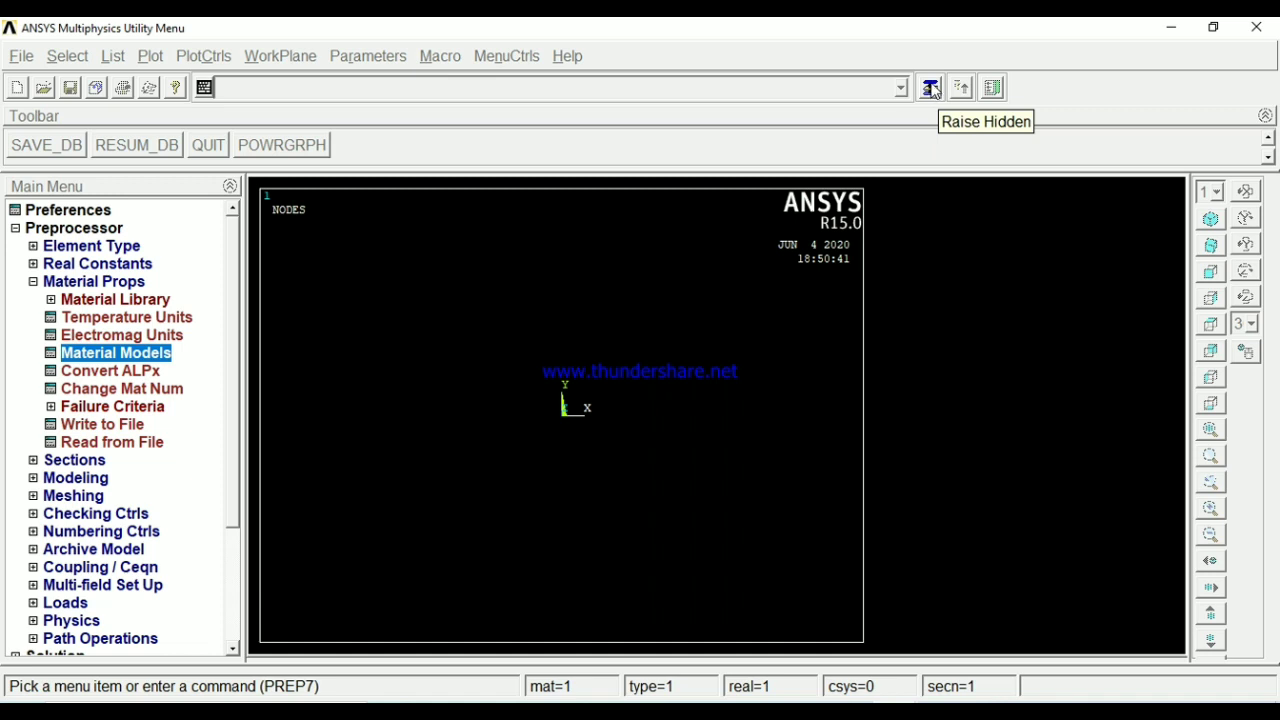
left_click(931, 90)
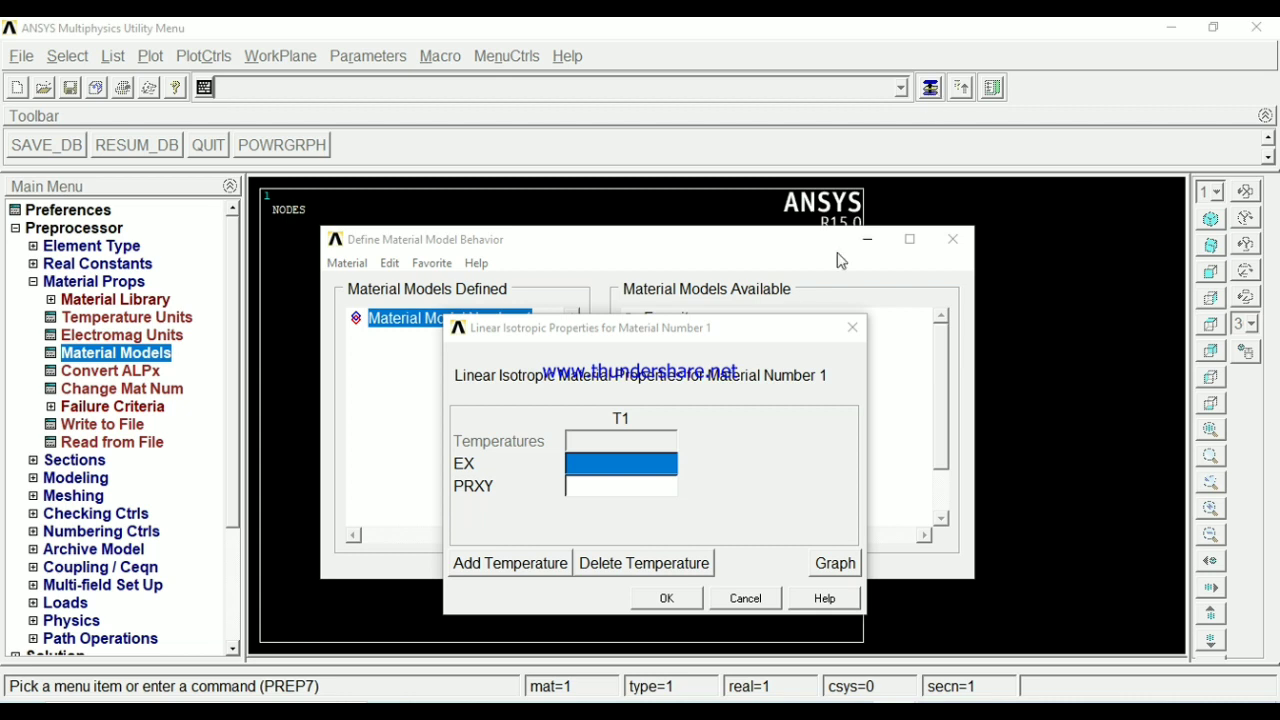
- Set EX of material model number 1 to 210E3 without a PRXY value and close the material model definition
left_click(626, 463)
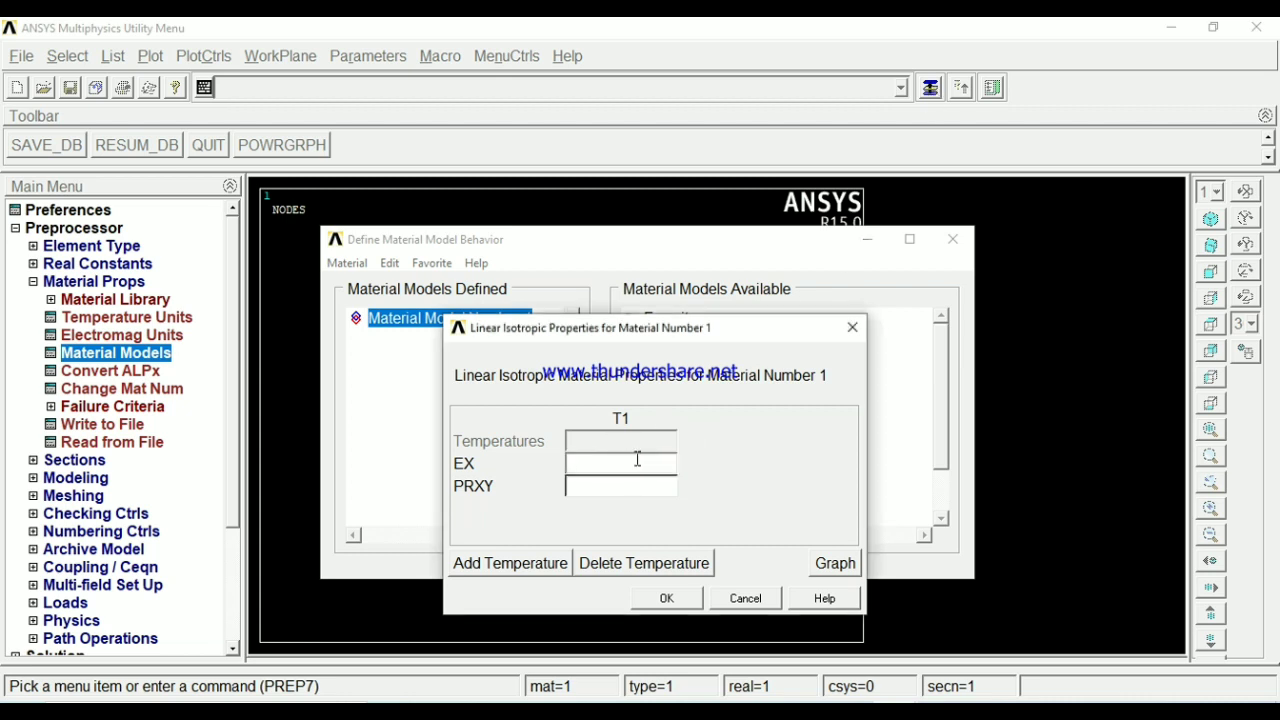
type("210E3")
left_click(668, 600)
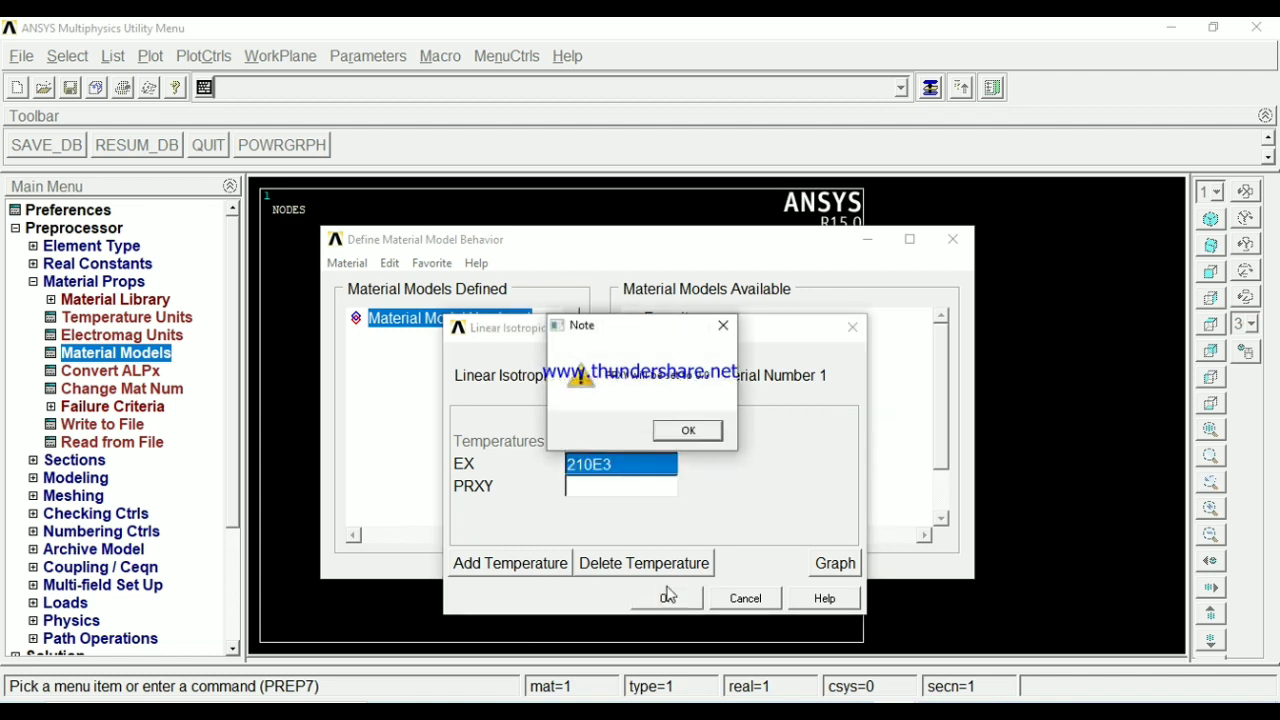
left_click(676, 436)
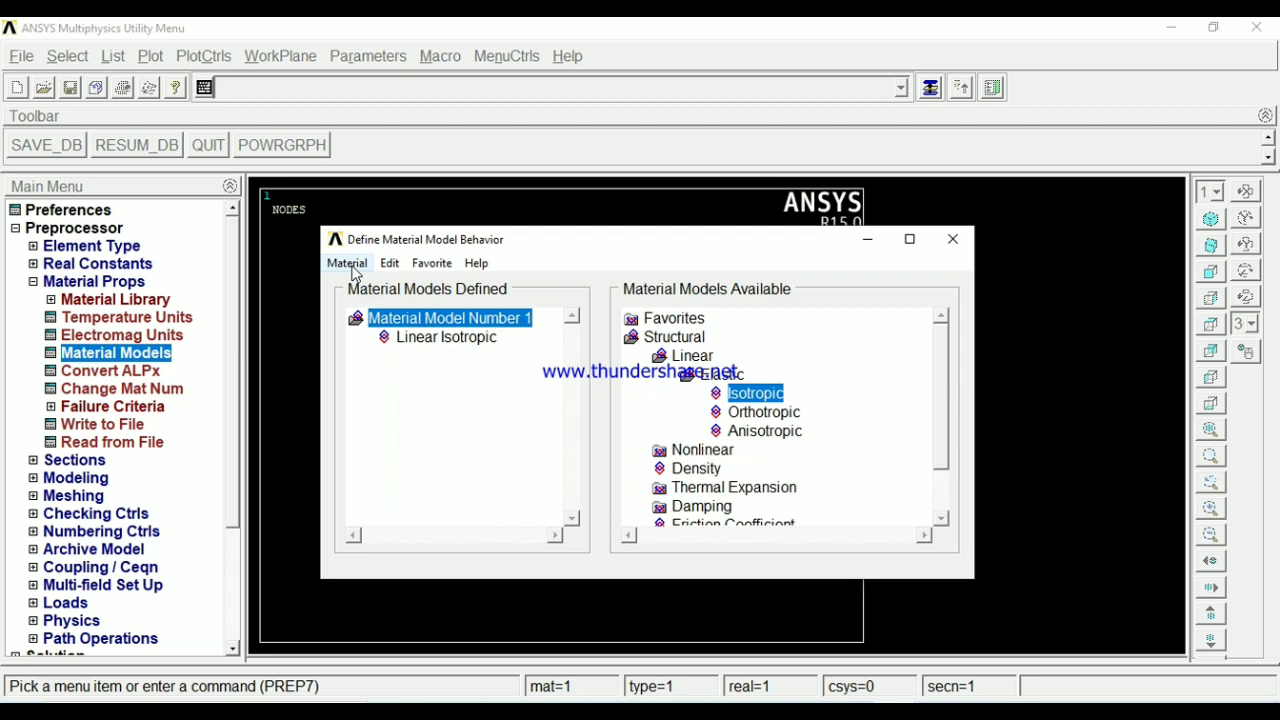
left_click(952, 240)
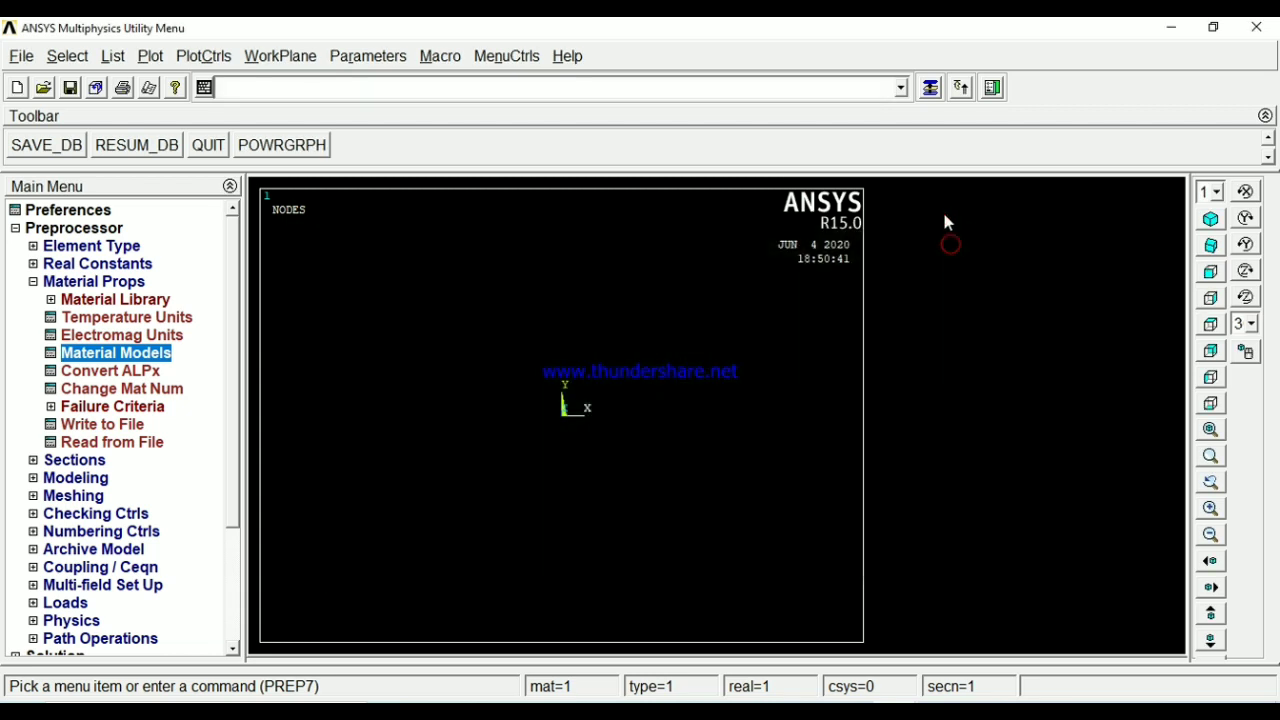
- Open the node creation commands of the preprocessor's modeling section
left_click(79, 284)
left_click(73, 336)
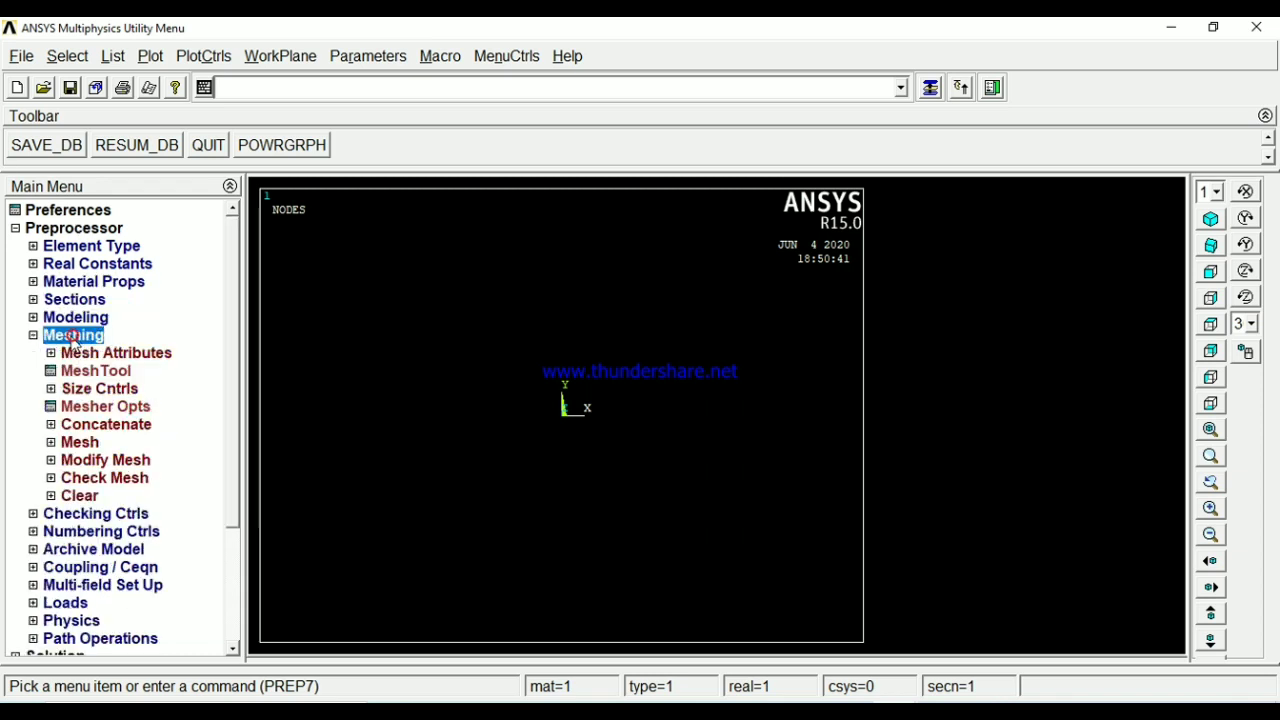
left_click(76, 318)
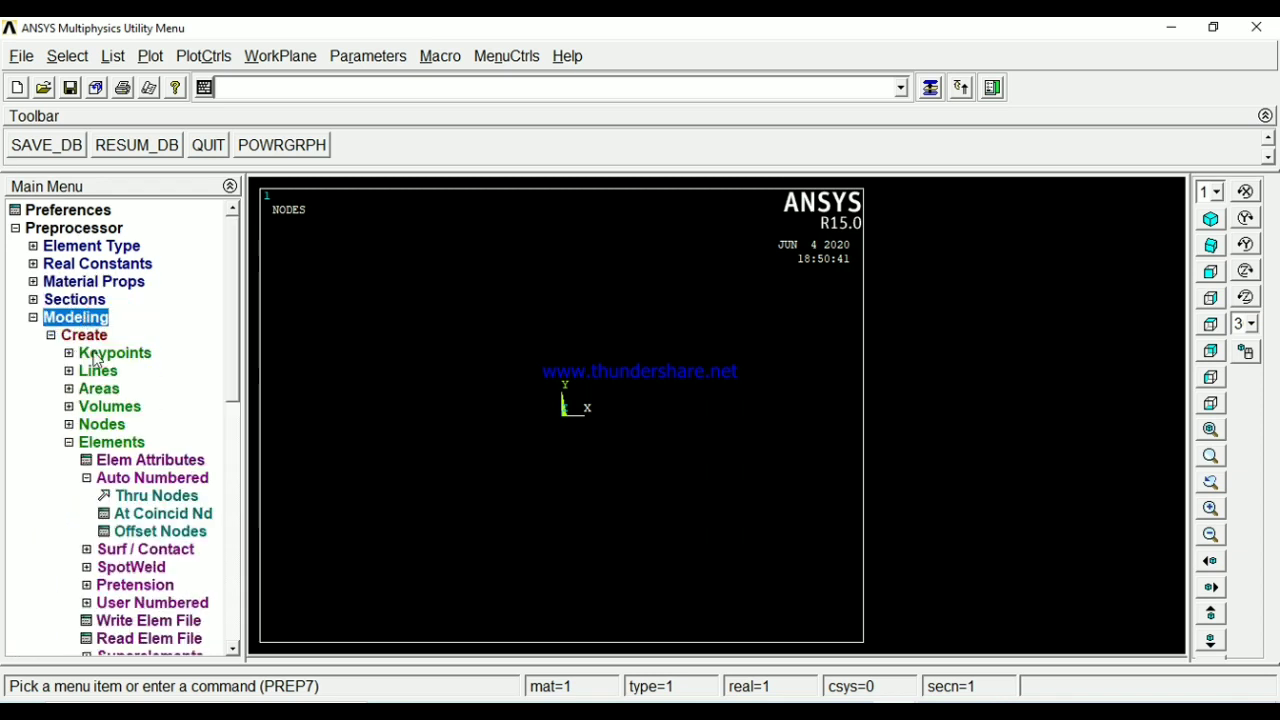
left_click(103, 425)
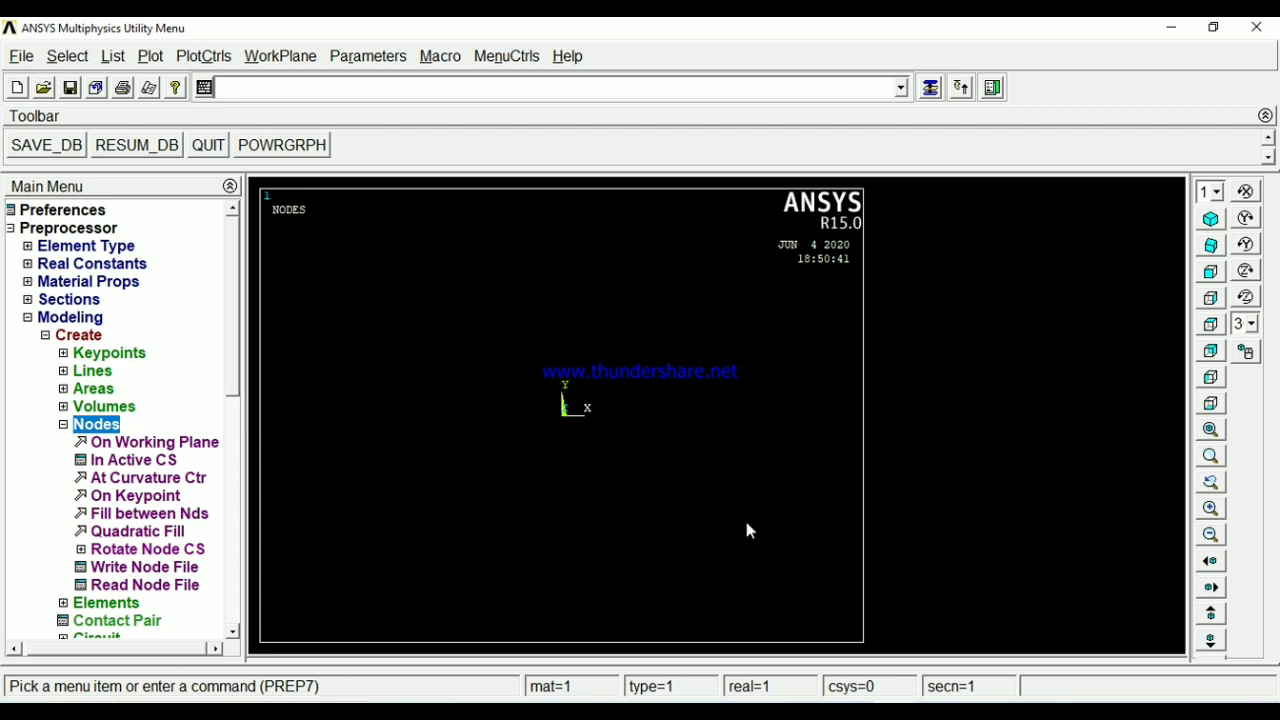
- Switch to the Google Meet call, resume the screen presentation, and return to the ANSYS Multiphysics Utility Menu
key("alt+Tab")
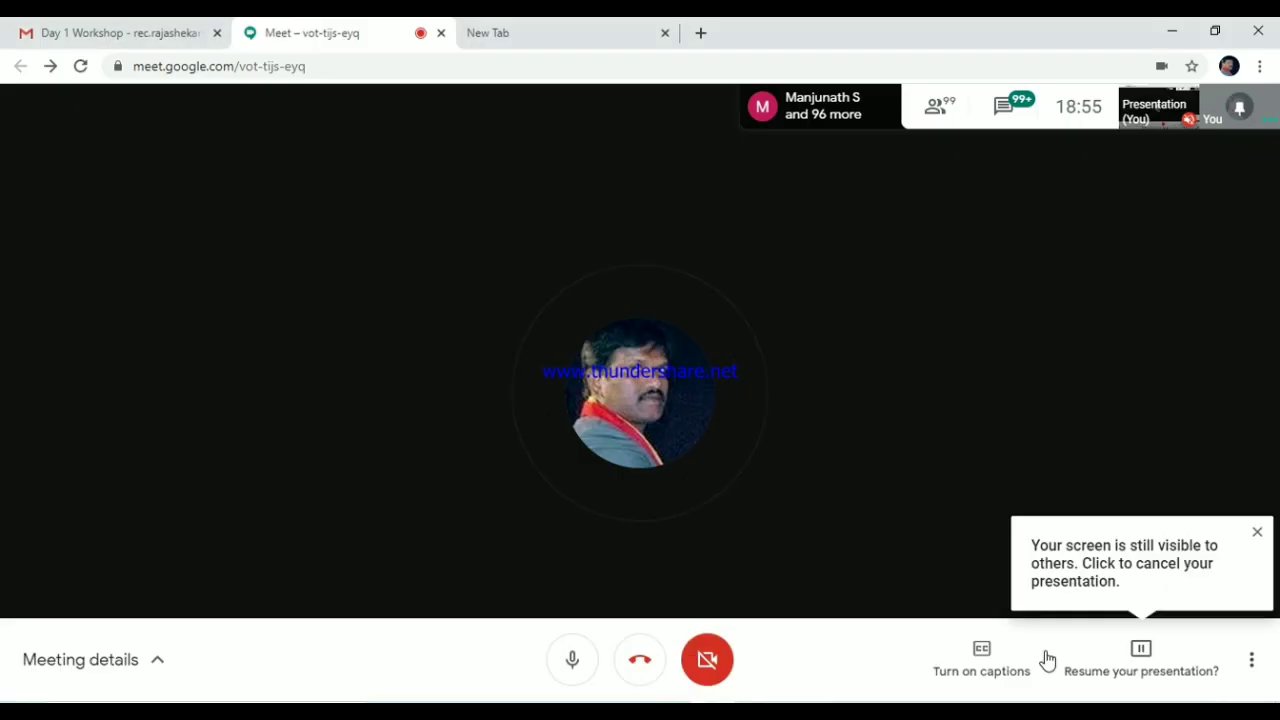
left_click(1127, 669)
left_click(1112, 563)
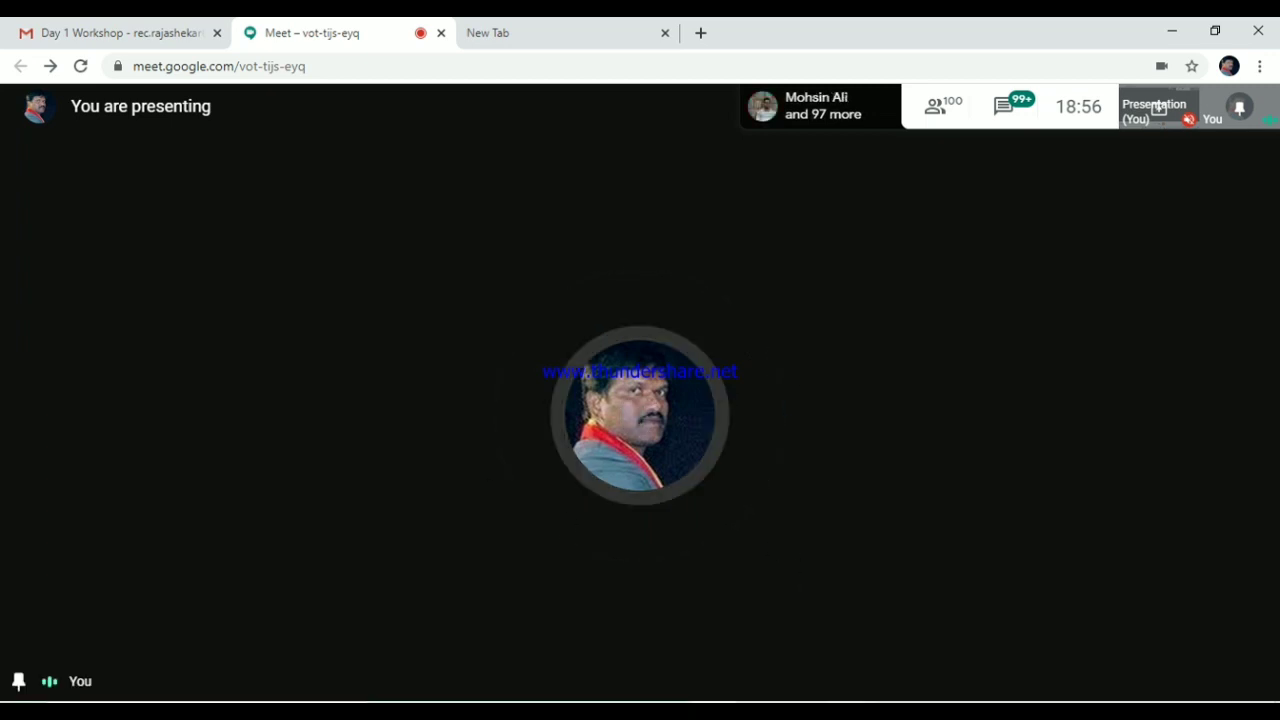
mouse_move(896, 711)
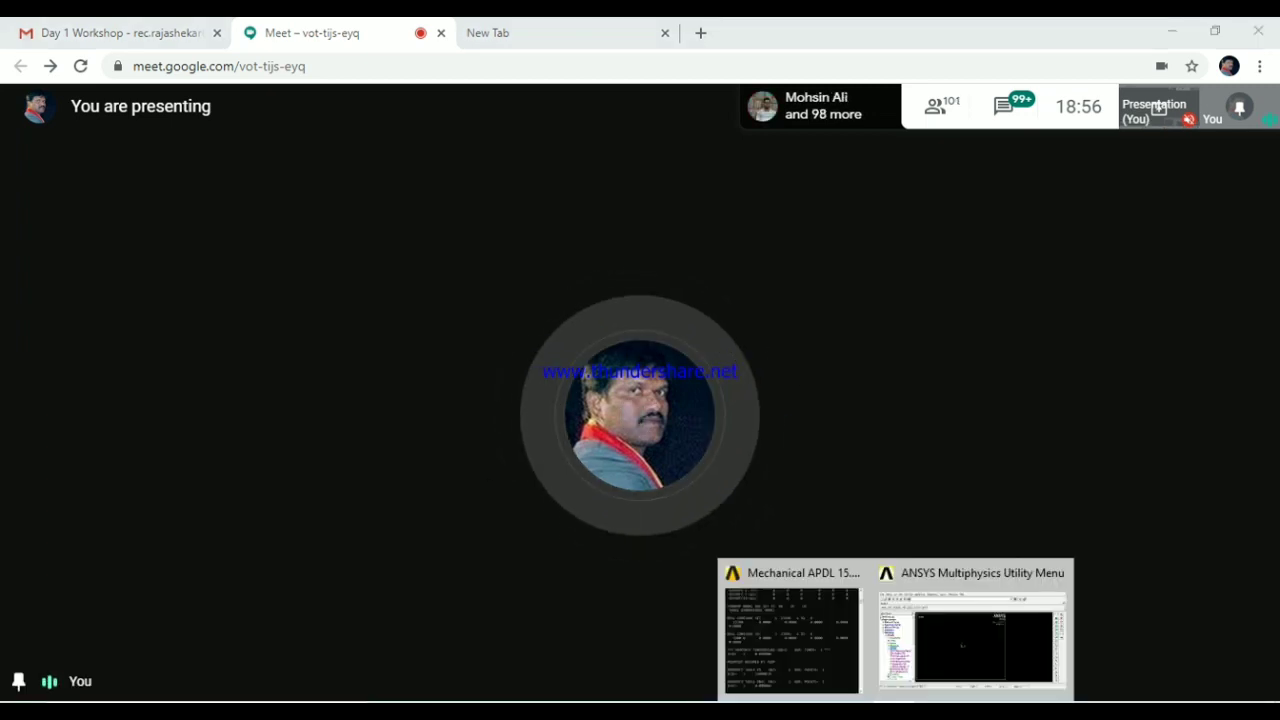
left_click(942, 640)
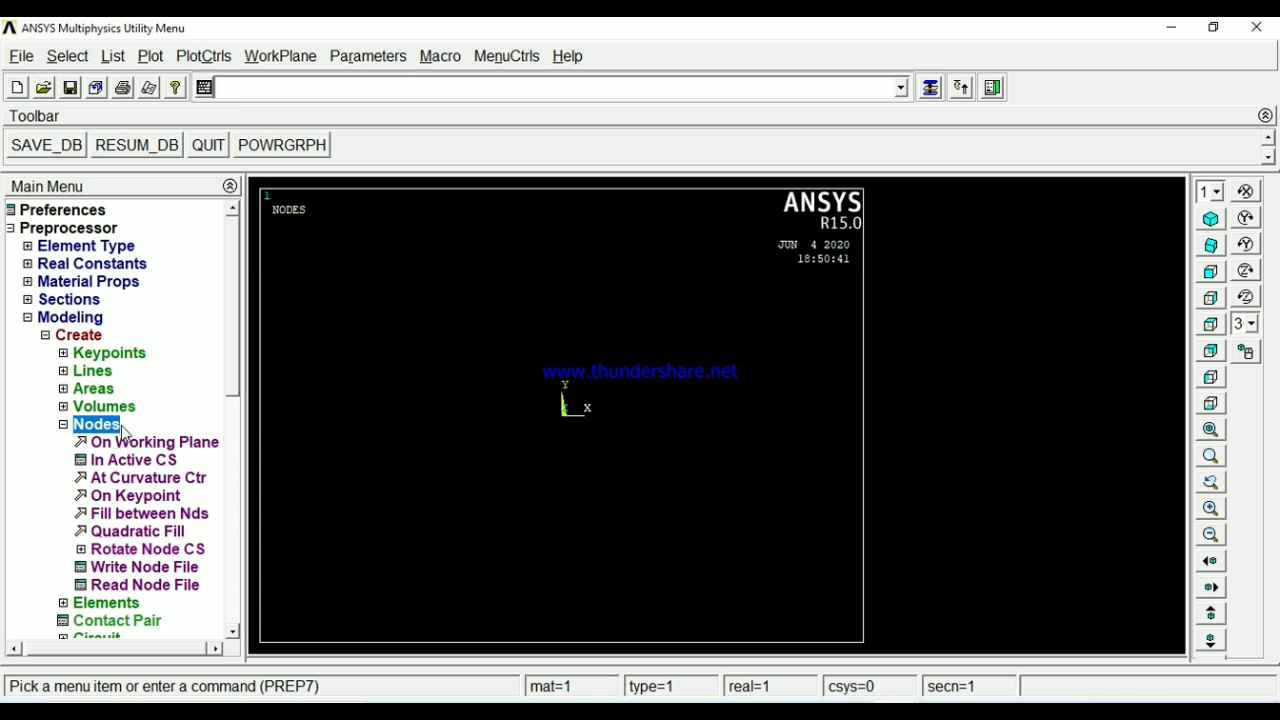
- Create node 1 at the origin, node 2 at Y -810 and node 3 at Y -810-810 in the active coordinate system
left_click(133, 460)
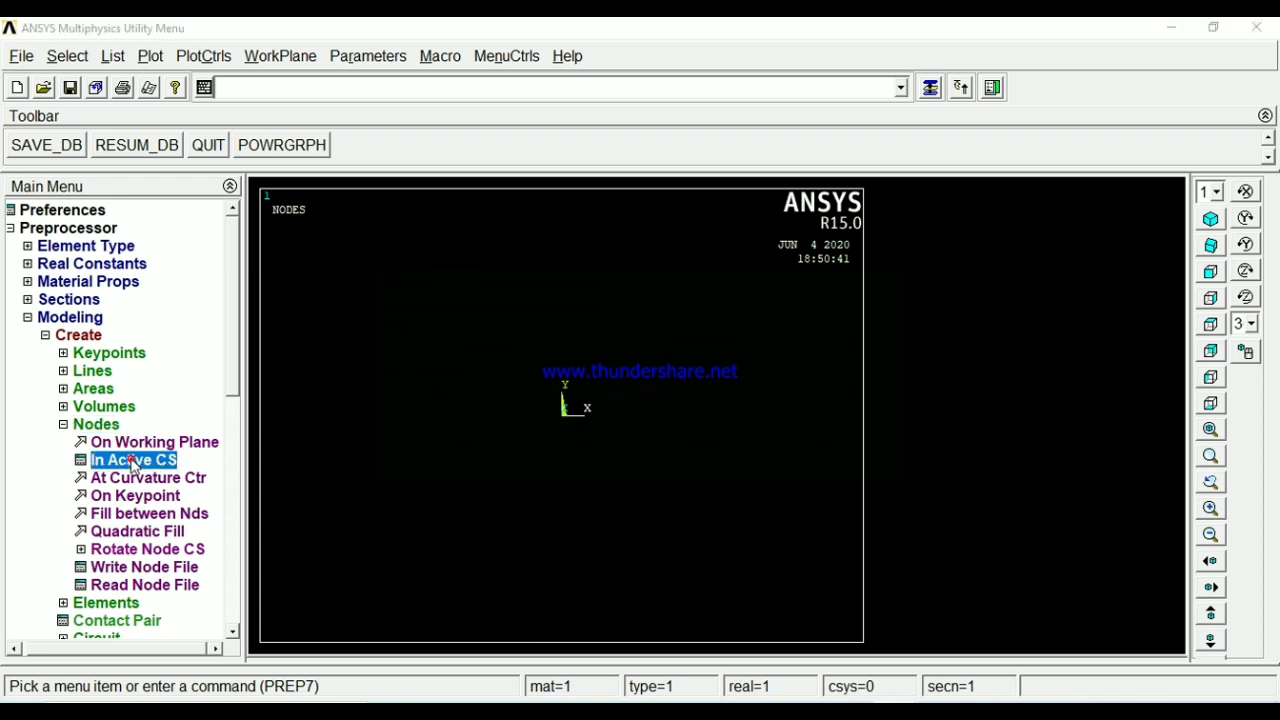
left_click(689, 327)
type("1")
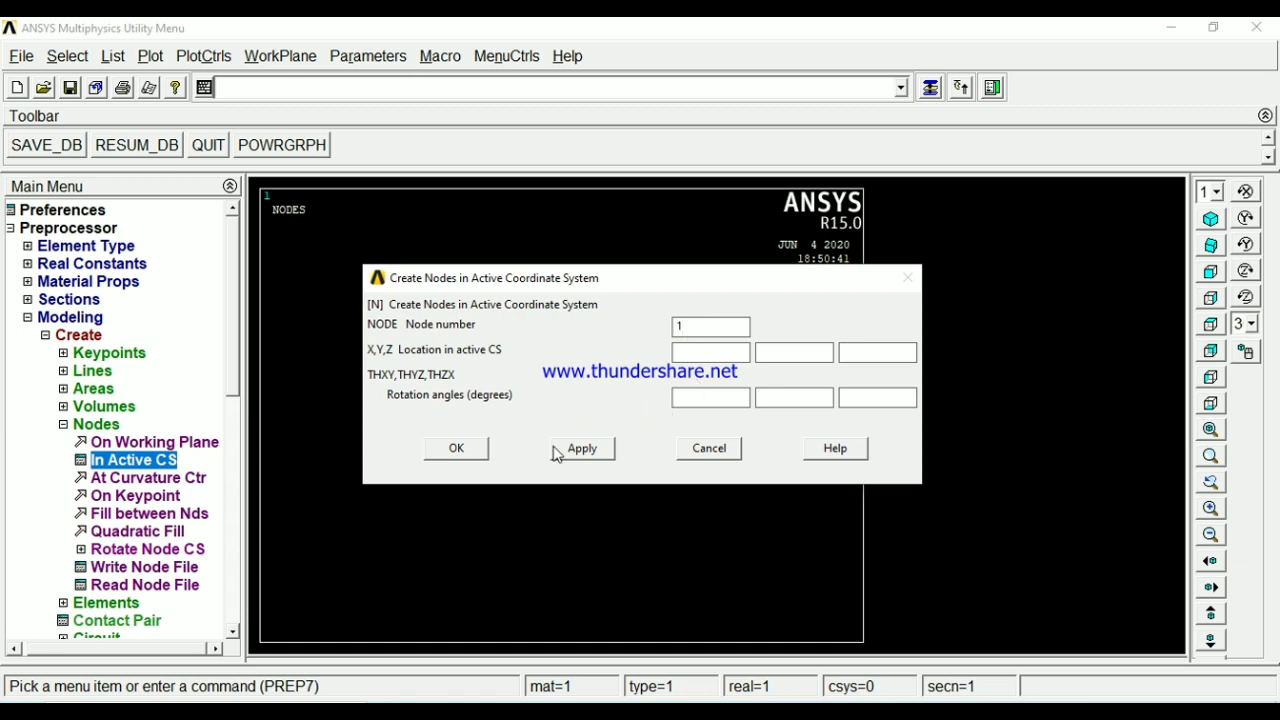
left_click(584, 449)
type("2")
left_click(783, 352)
type("-810")
left_click(590, 450)
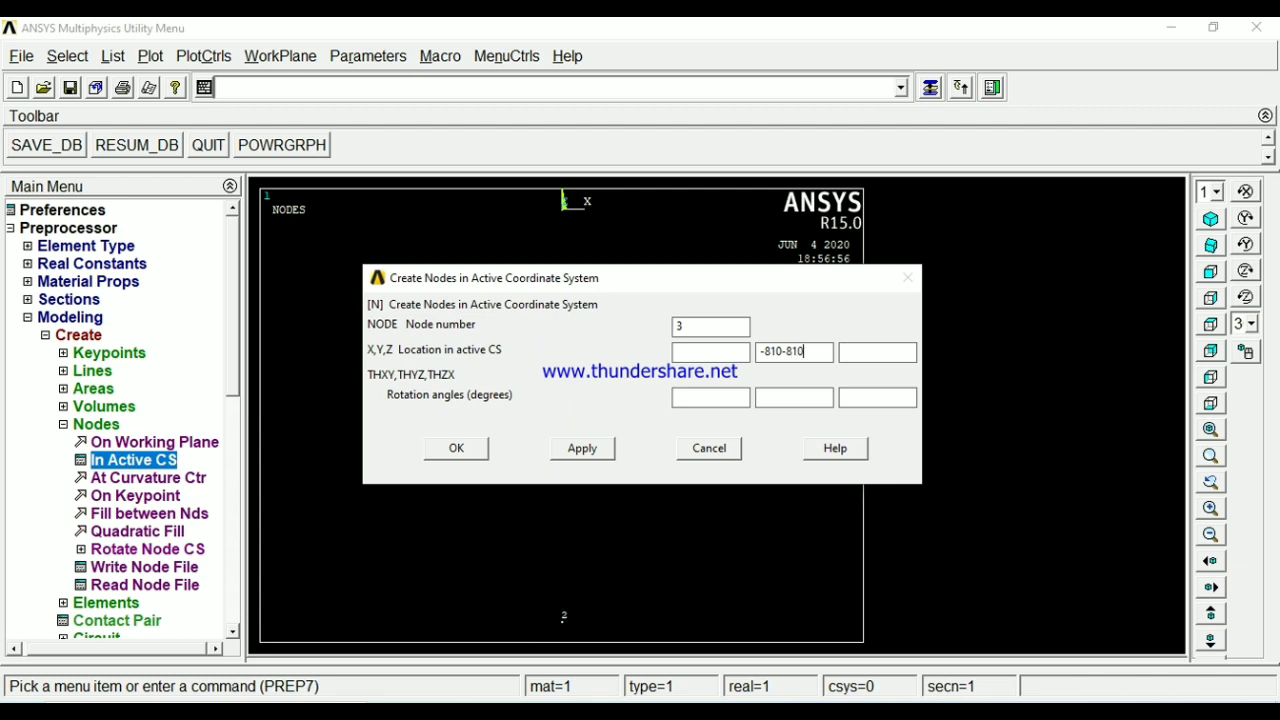
left_click(586, 451)
left_click(714, 450)
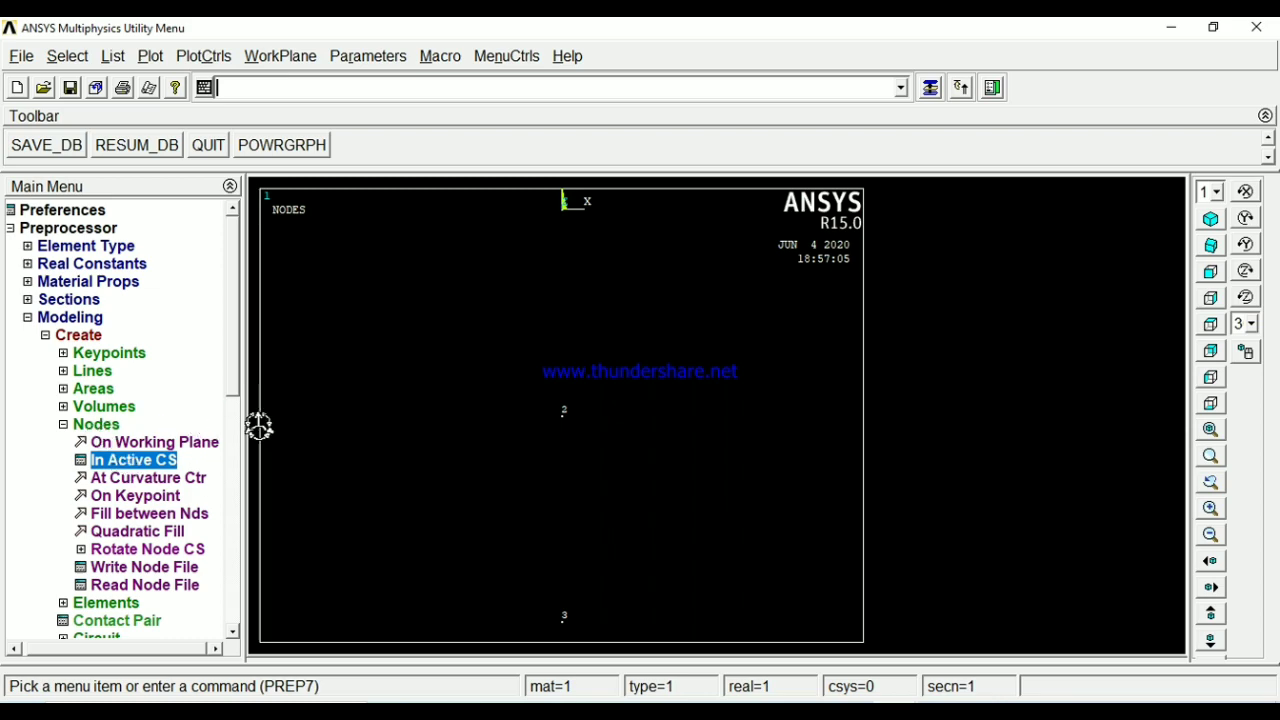
- Start a new Mechanical APDL 15.0 session and override the job's file lock by answering Y
key("alt+Tab")
mouse_move(777, 657)
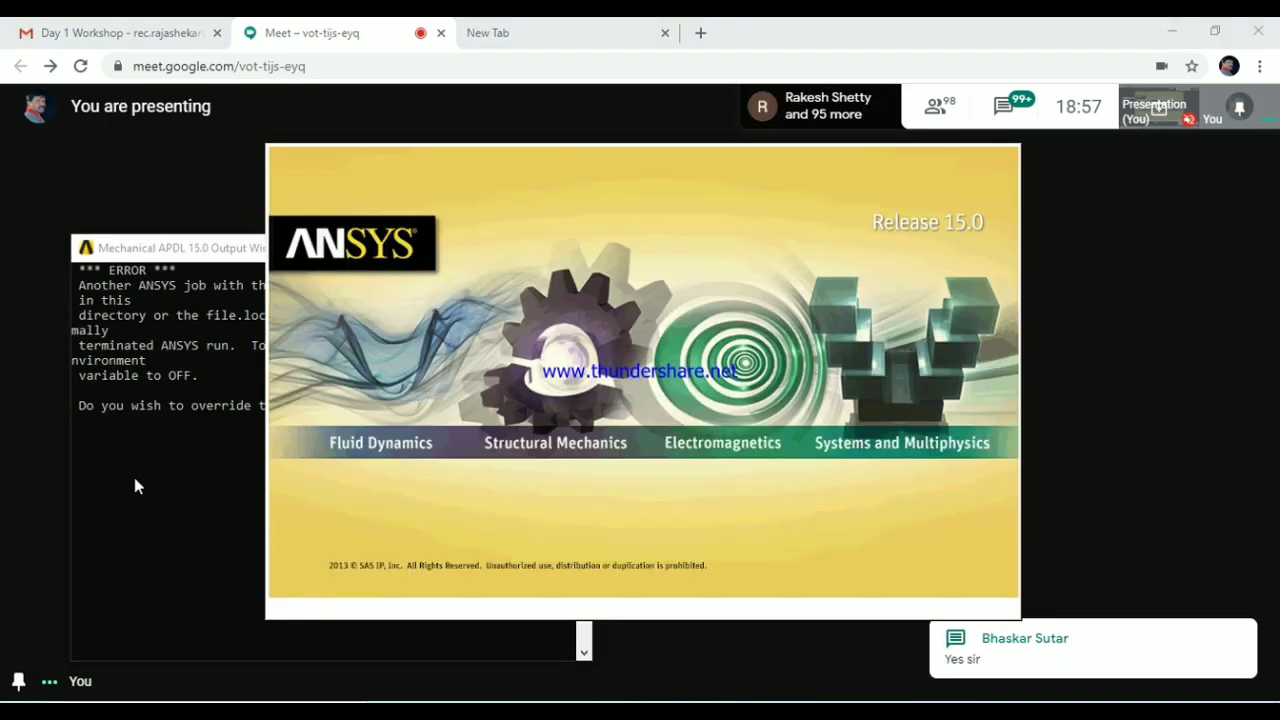
left_click(223, 462)
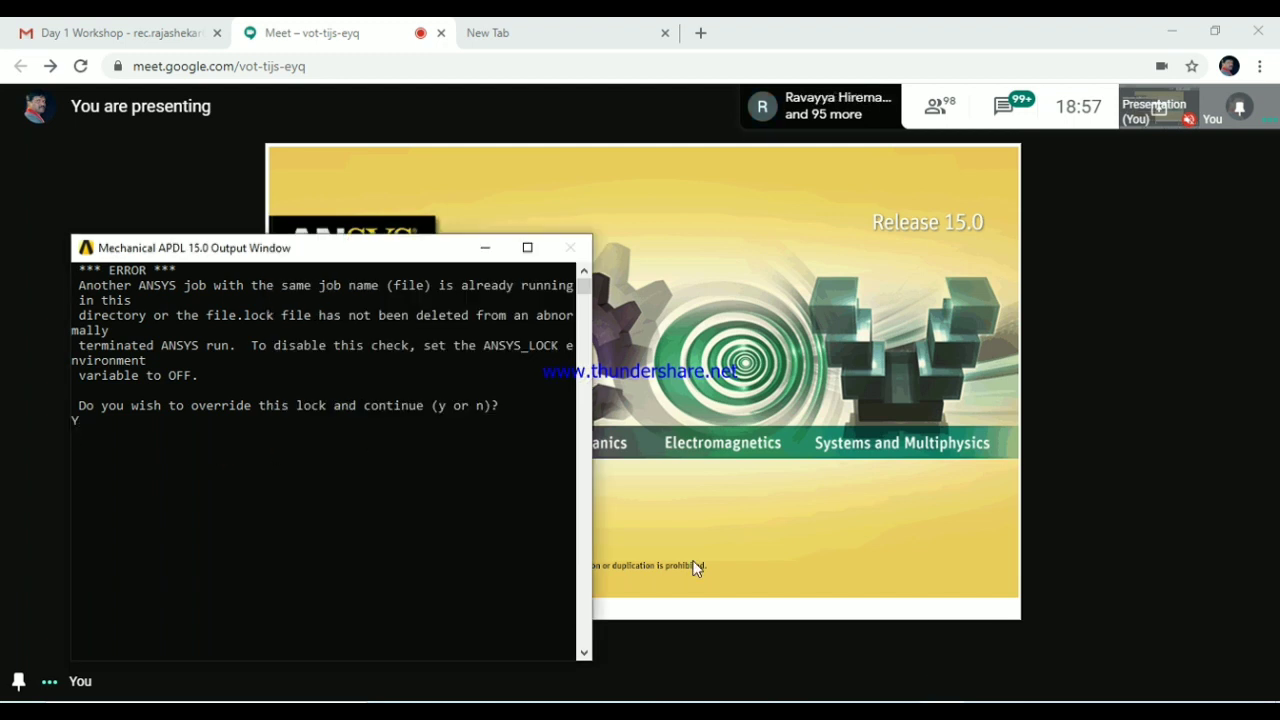
key("Return")
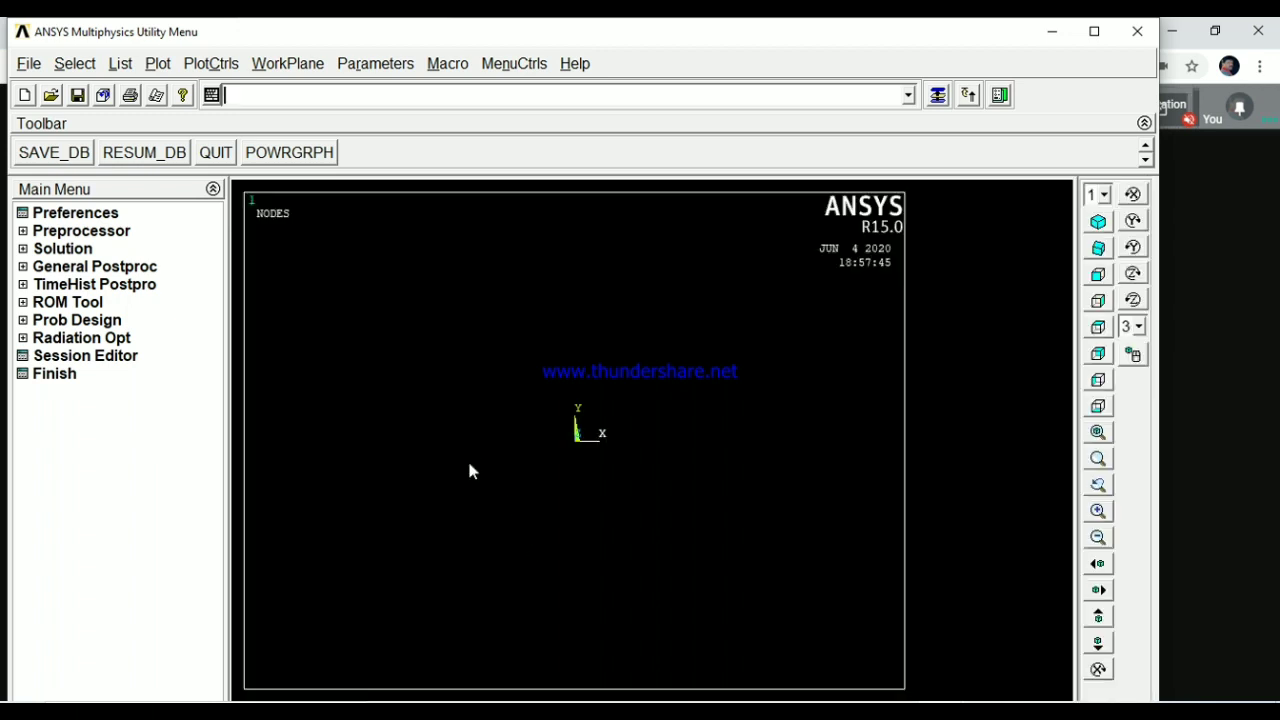
- Set the GUI filtering preferences to the Structural discipline with the h-Method
left_click(86, 214)
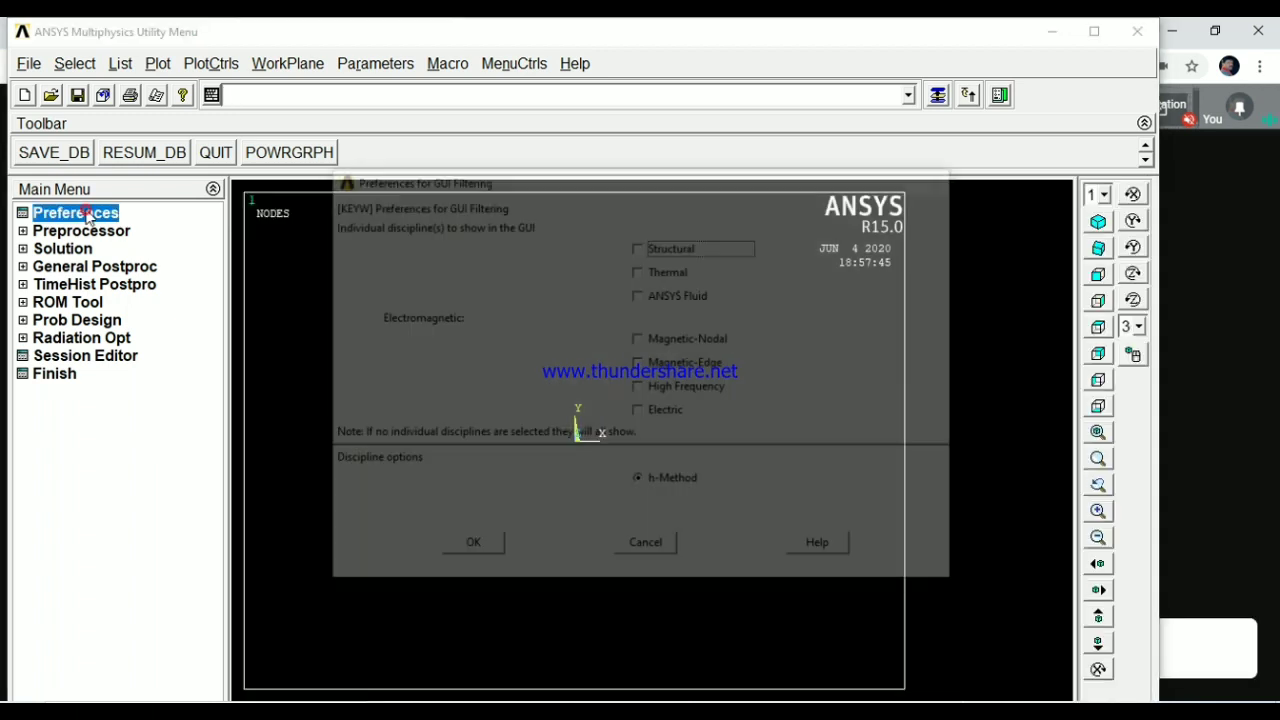
left_click(638, 245)
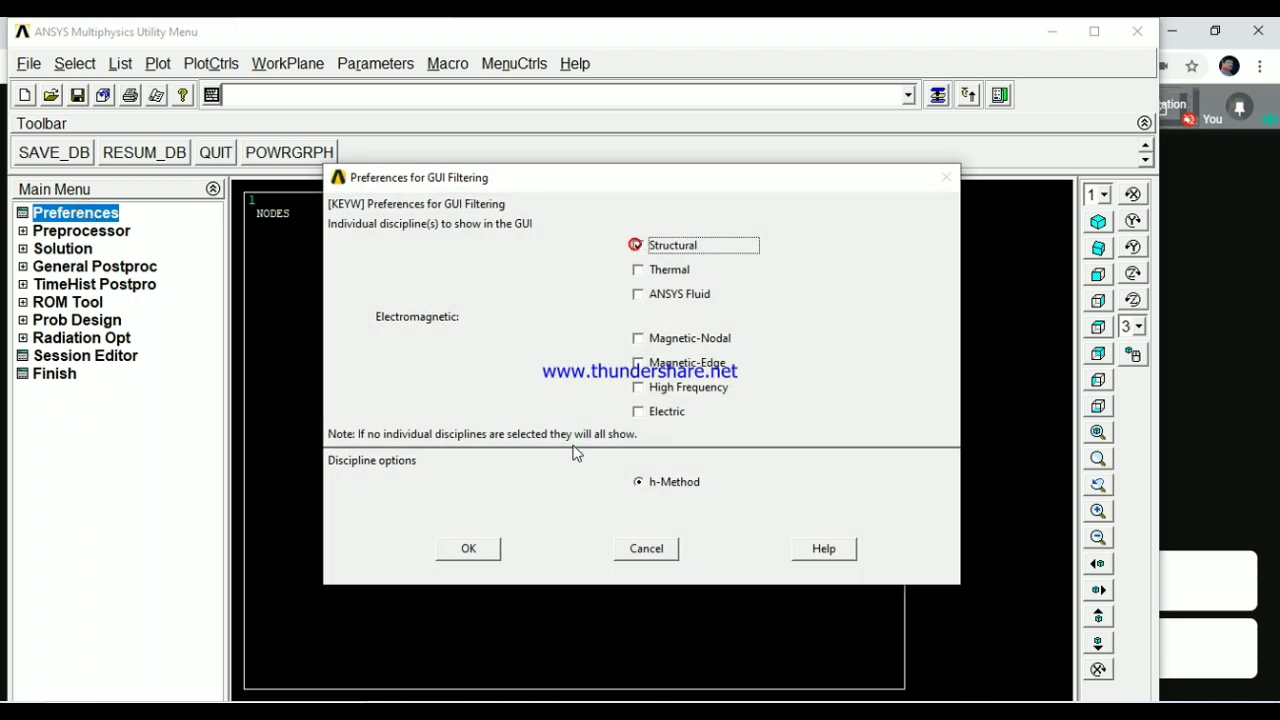
left_click(469, 547)
- Add the Link 3D finit stn 180 element as element type 1 and close the element types
left_click(50, 232)
left_click(67, 250)
left_click(100, 266)
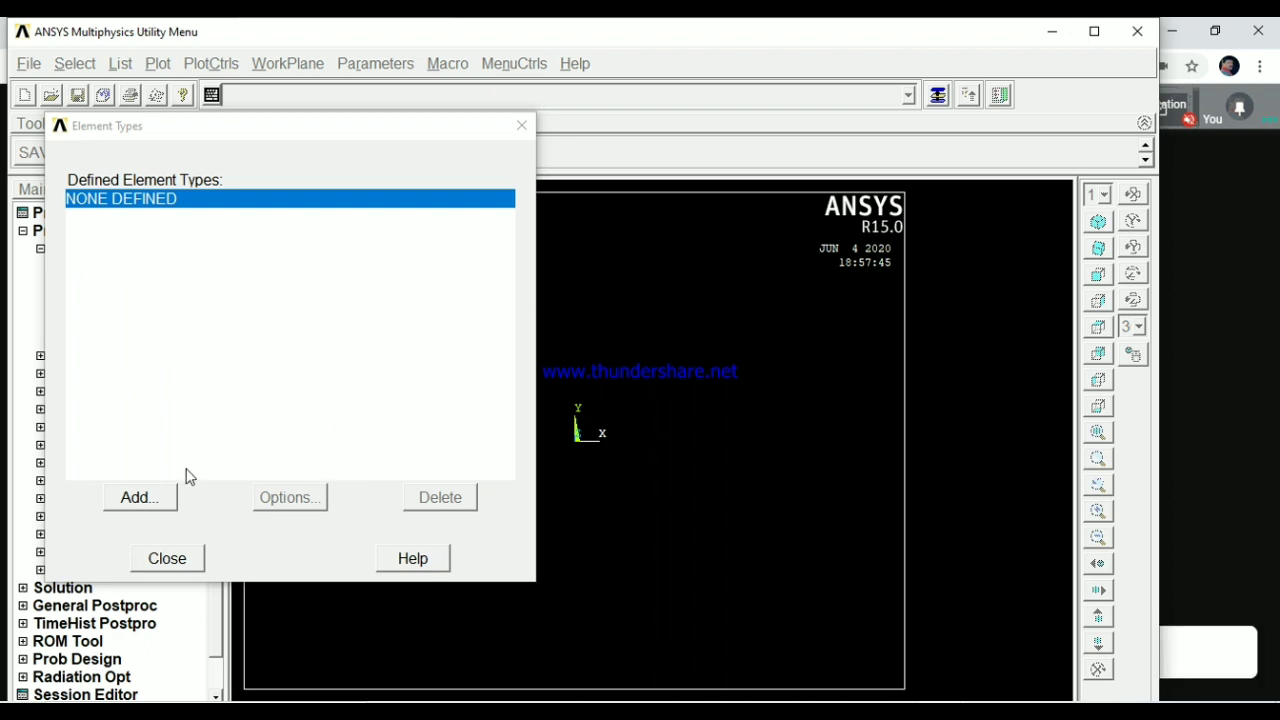
left_click(145, 505)
left_click(697, 321)
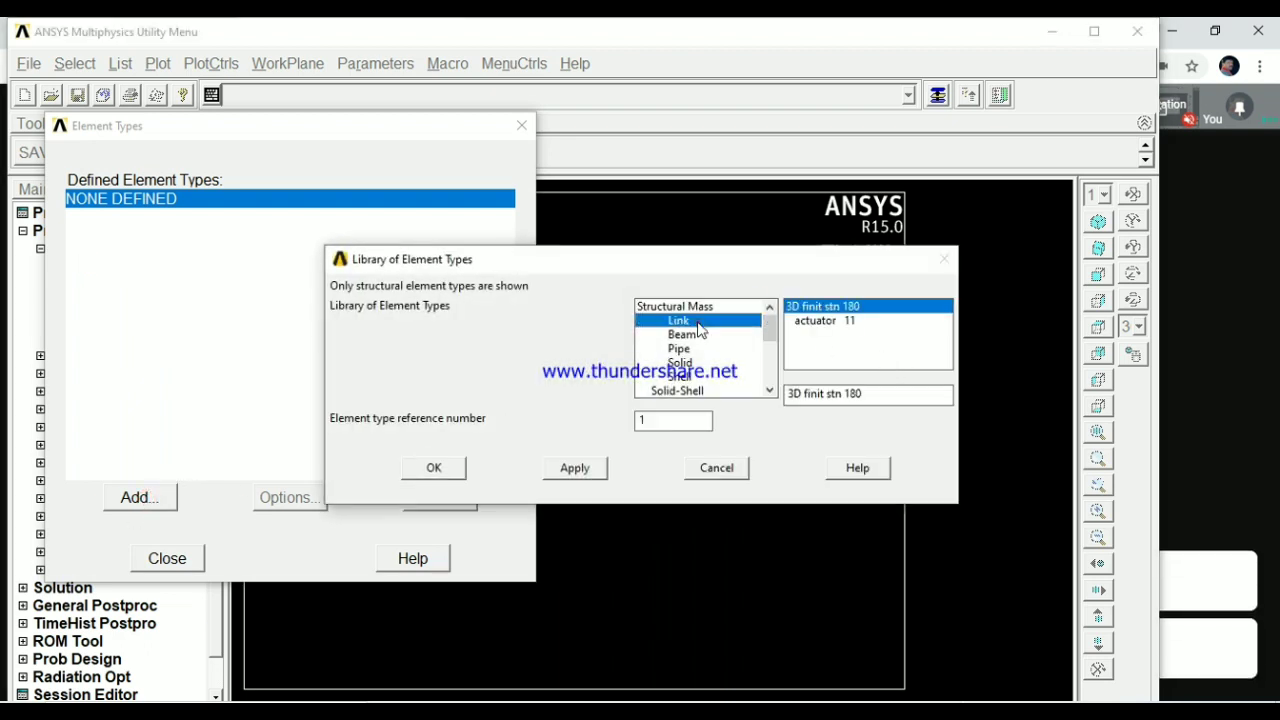
left_click(436, 469)
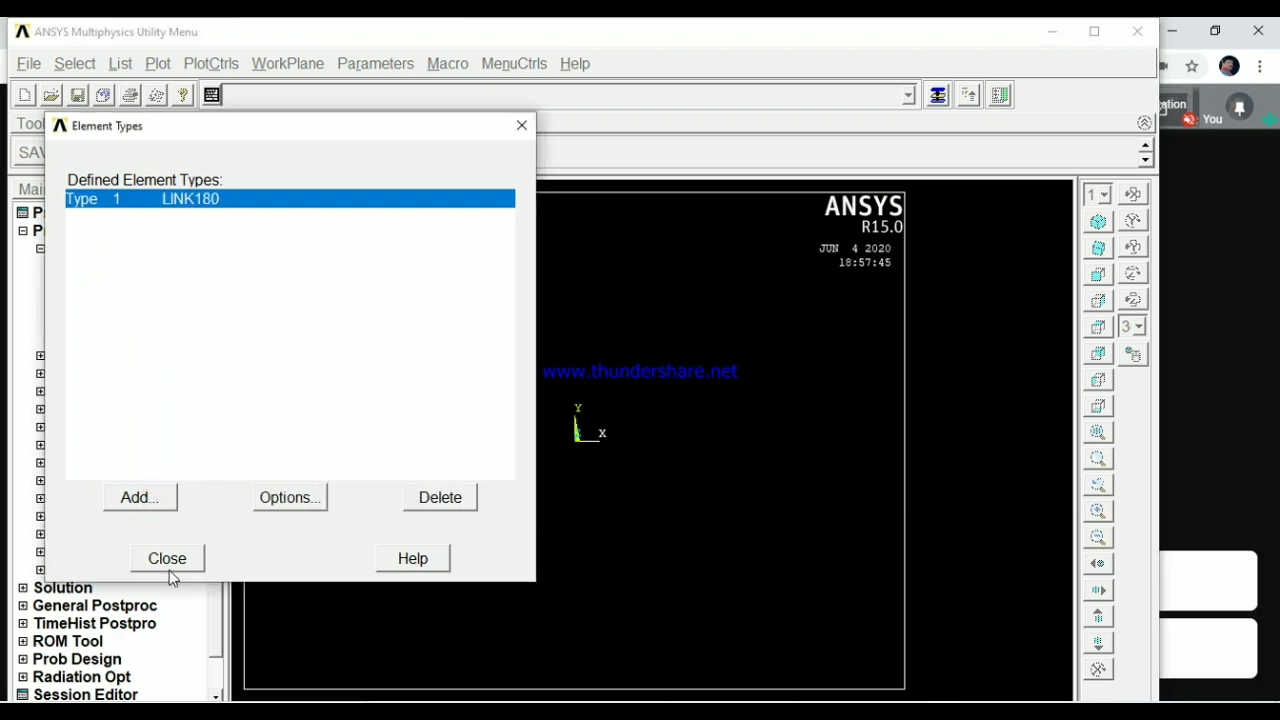
left_click(168, 560)
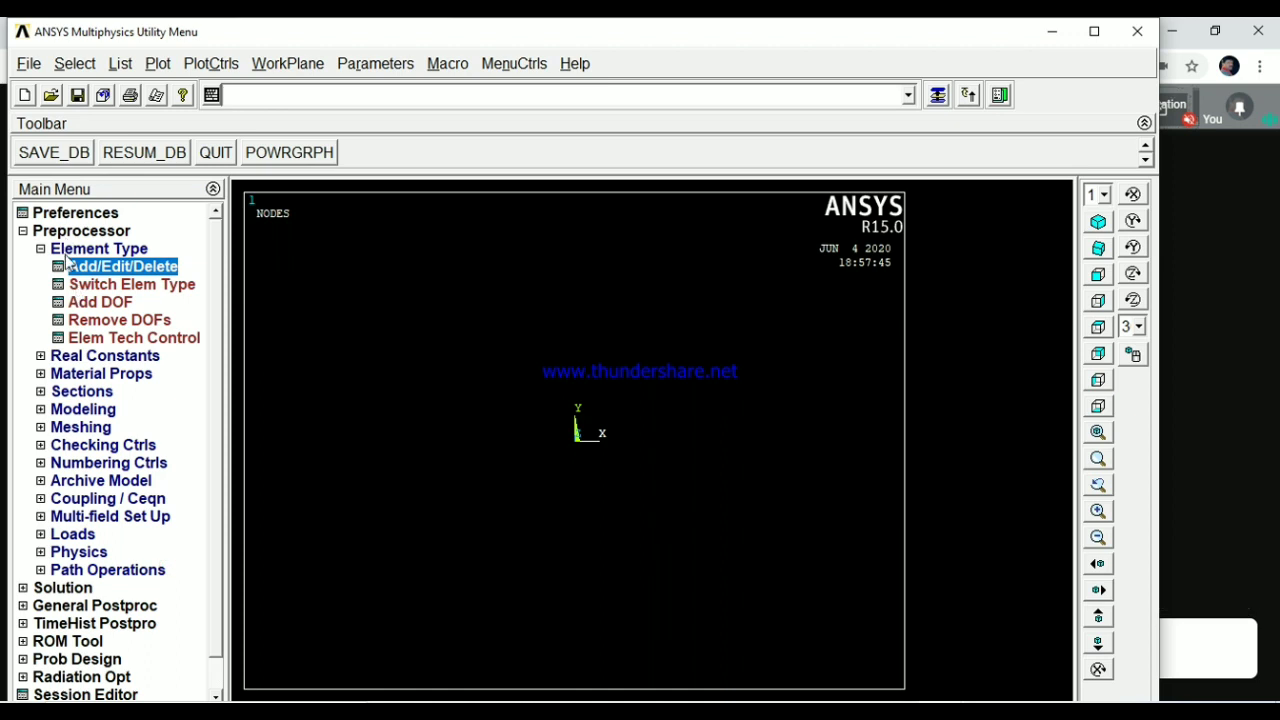
- Add real constant set 1 for LINK180 with a cross-sectional area of 12300
left_click(82, 249)
left_click(100, 266)
left_click(92, 285)
left_click(104, 429)
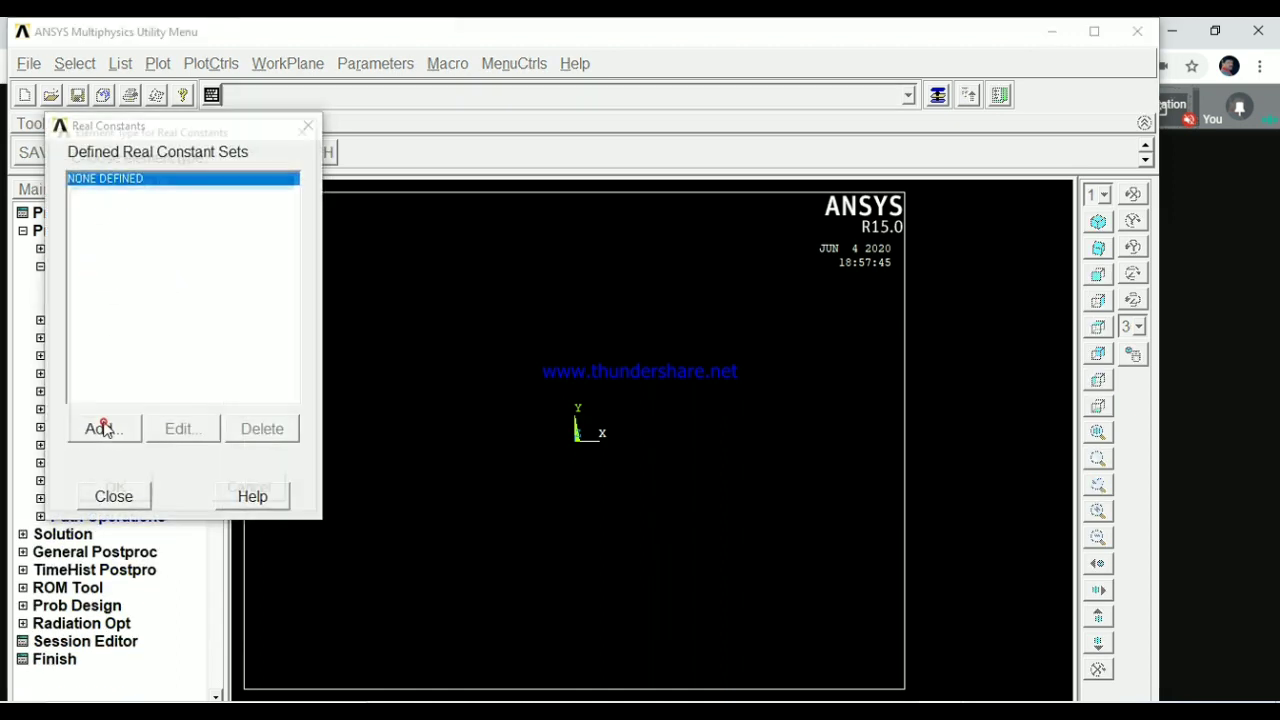
left_click(116, 492)
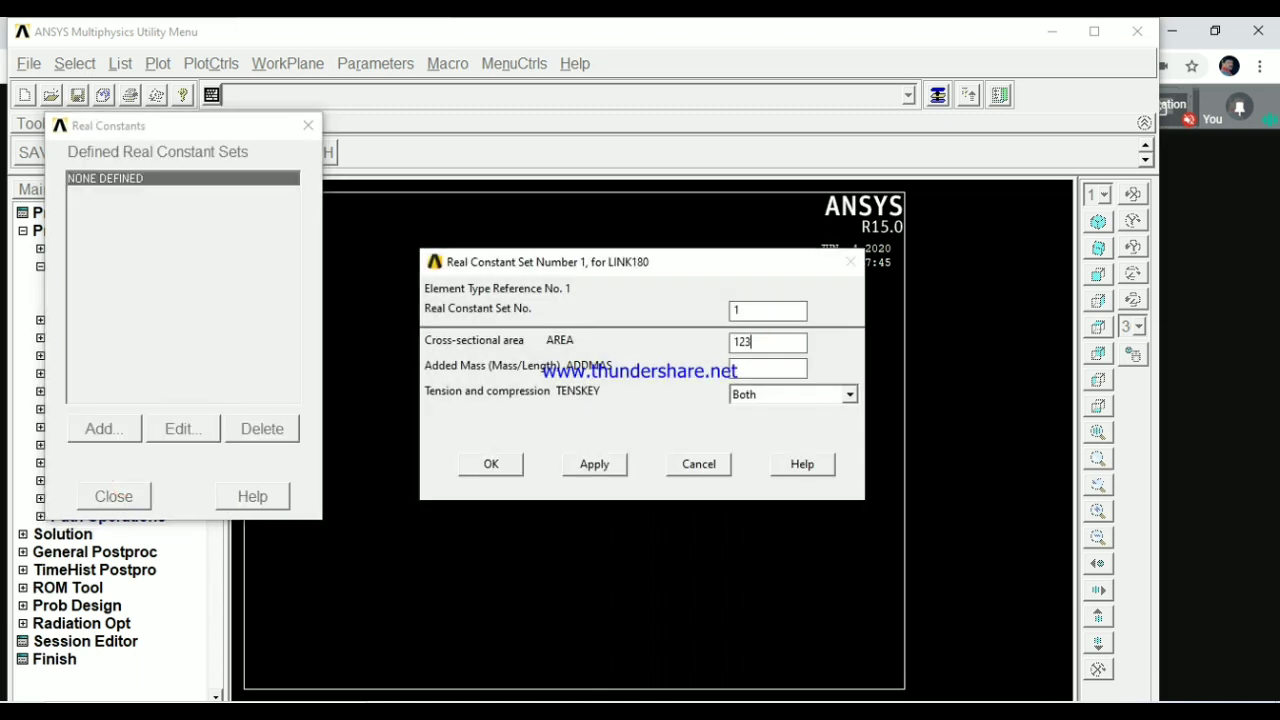
left_click(600, 466)
- Add real constant set 2 with a cross-sectional area of 9900 and close the real constants
double_click(747, 310)
type("2")
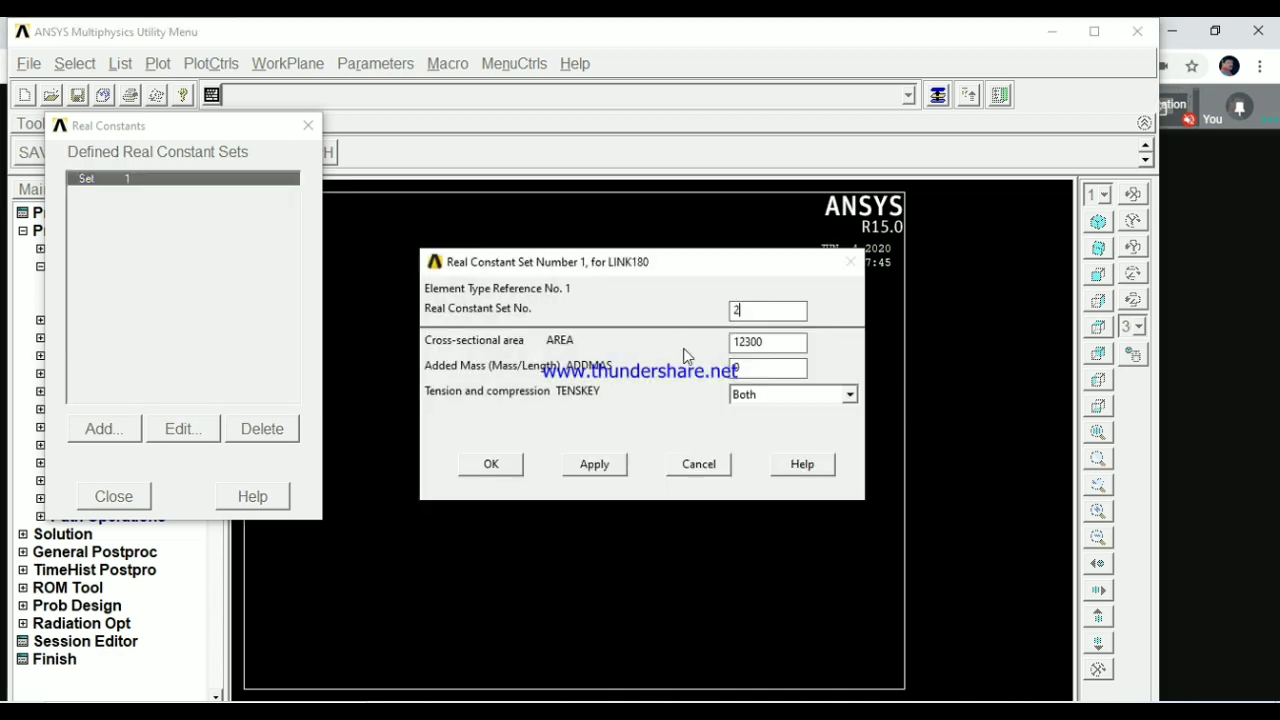
double_click(768, 342)
type("9900")
left_click(487, 466)
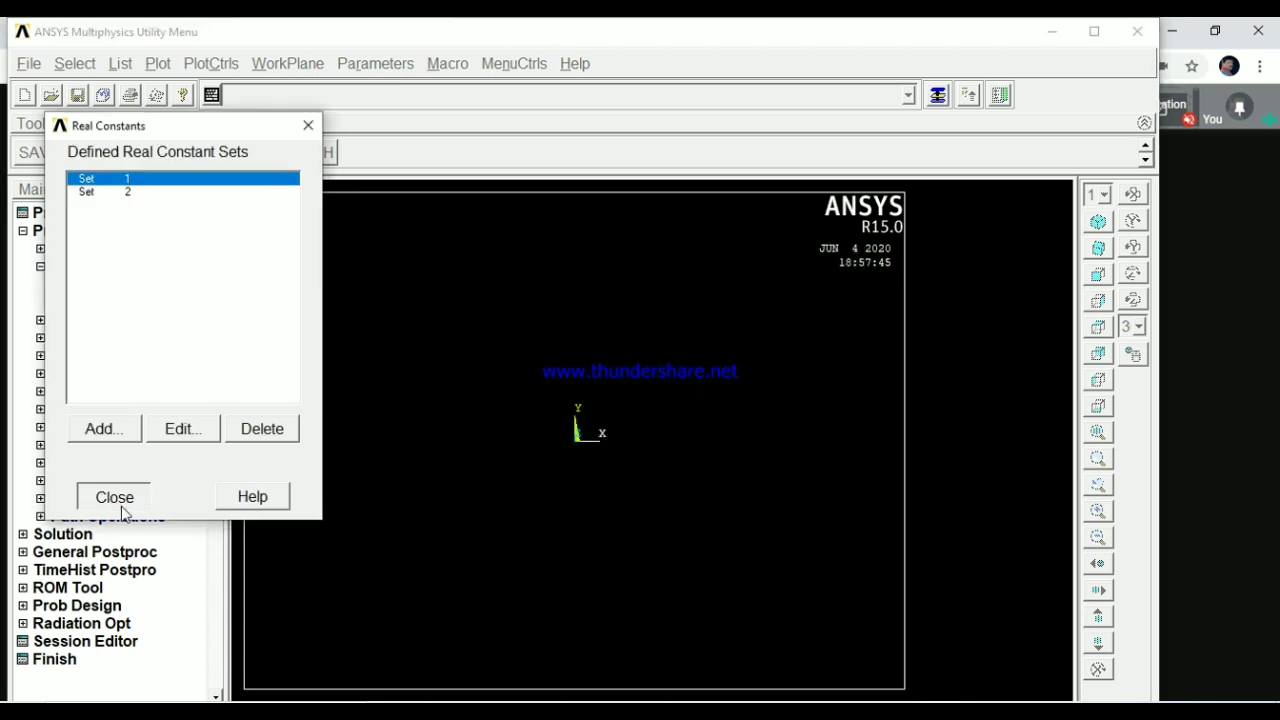
left_click(118, 499)
- Define material model 1 as structural linear elastic isotropic with EX of 2.1E5 and close the material definition
left_click(104, 267)
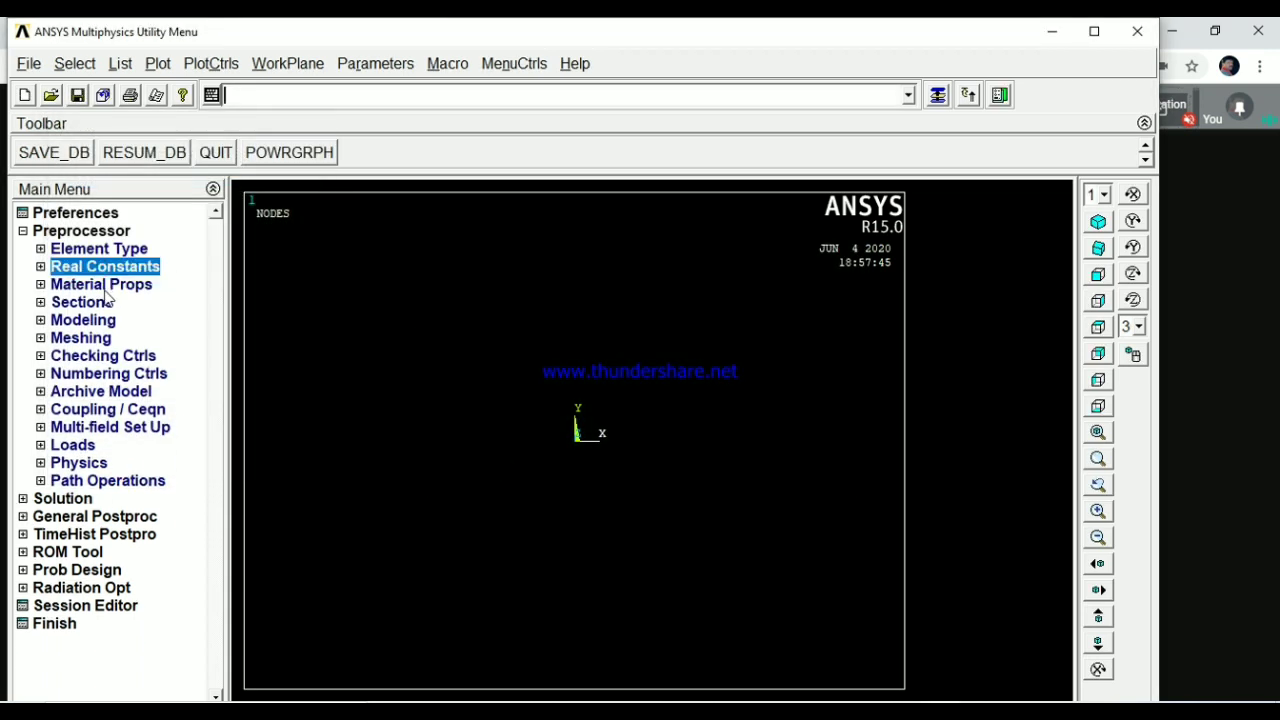
left_click(106, 285)
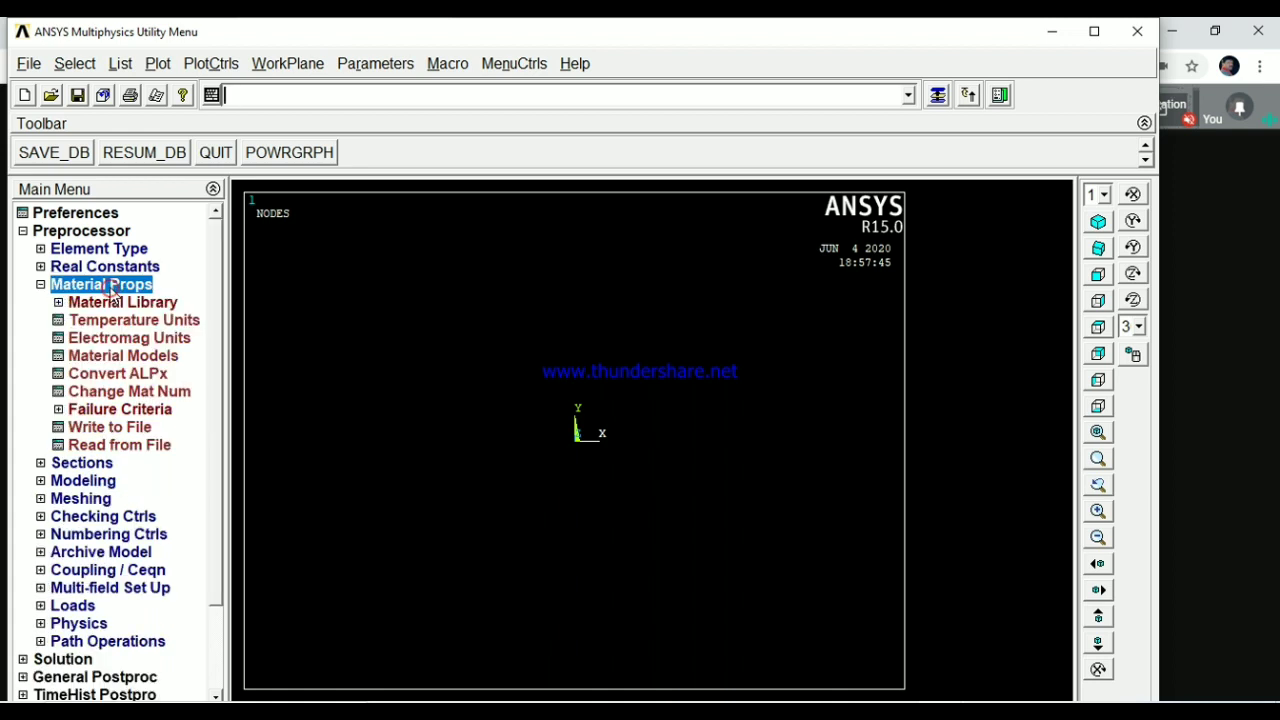
double_click(123, 356)
double_click(670, 338)
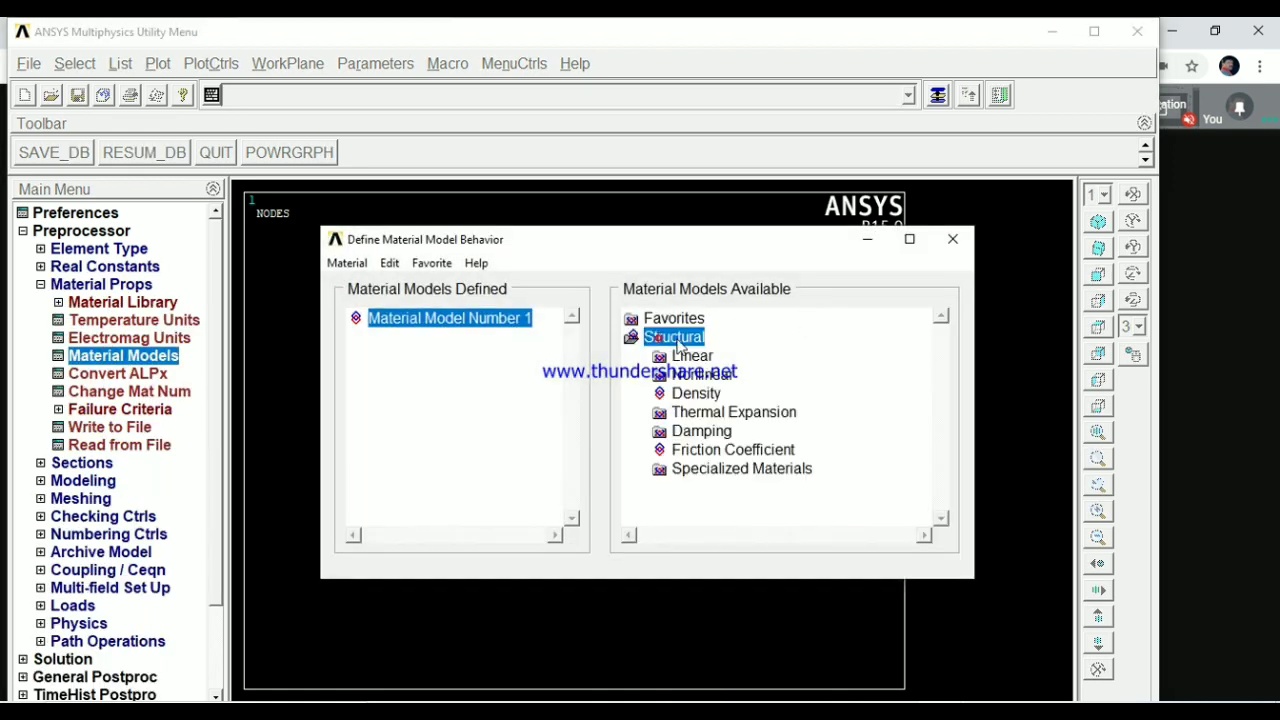
double_click(692, 356)
double_click(716, 374)
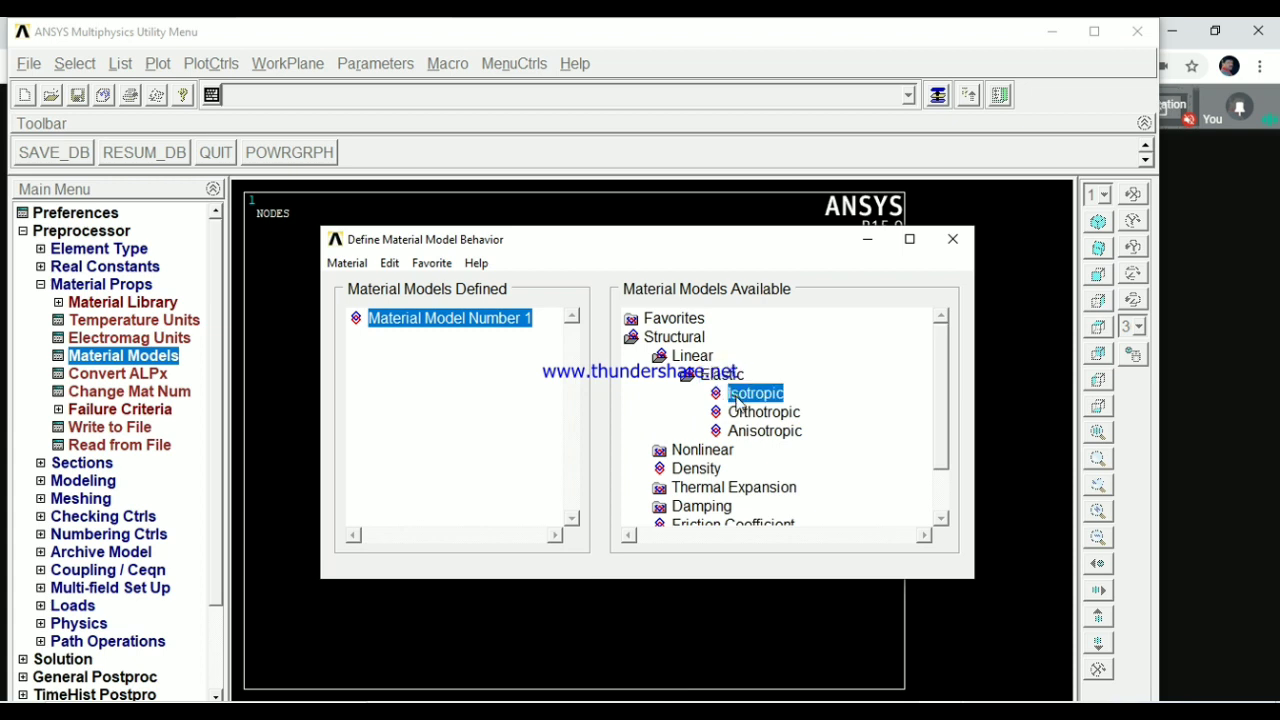
double_click(740, 394)
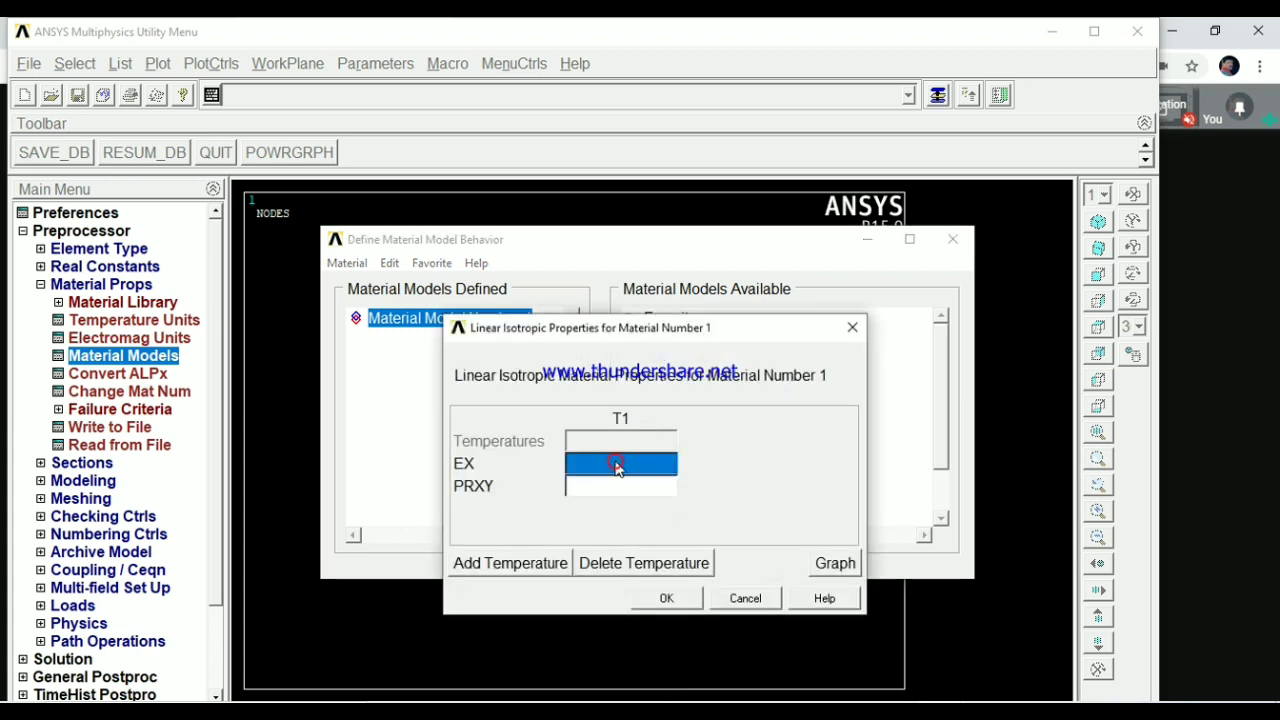
type("2.1E5")
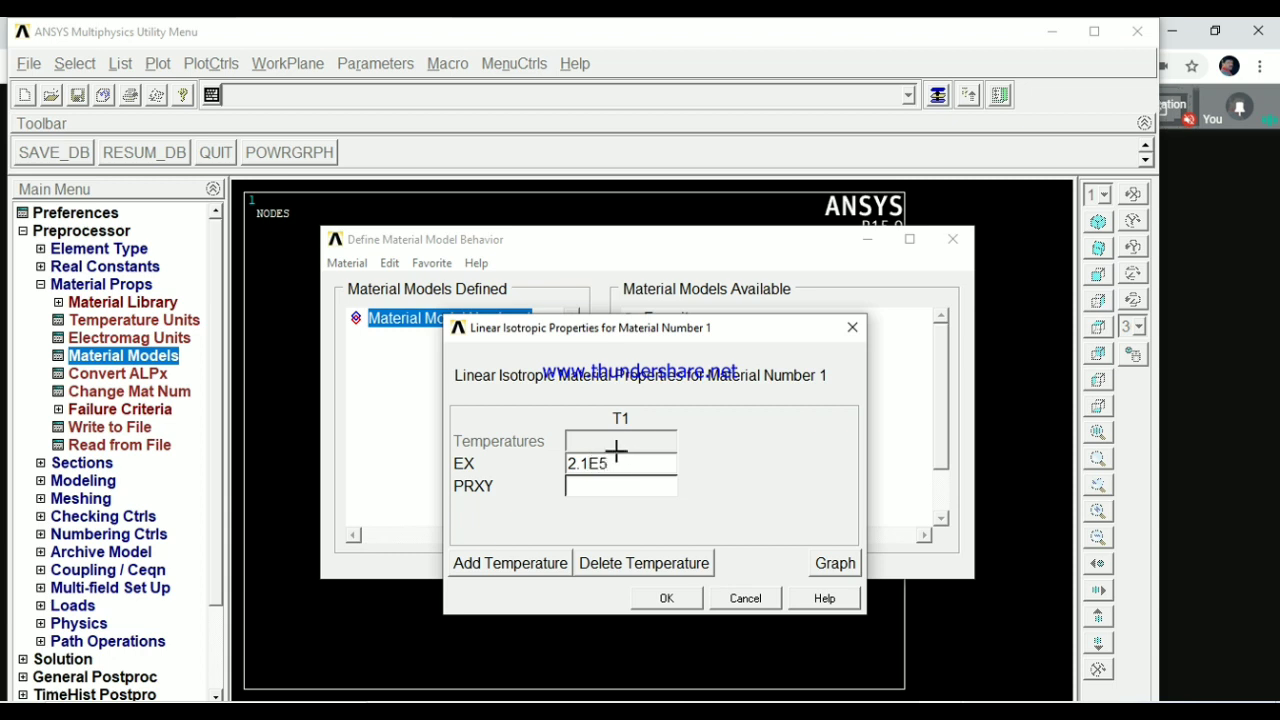
left_click(665, 597)
left_click(688, 430)
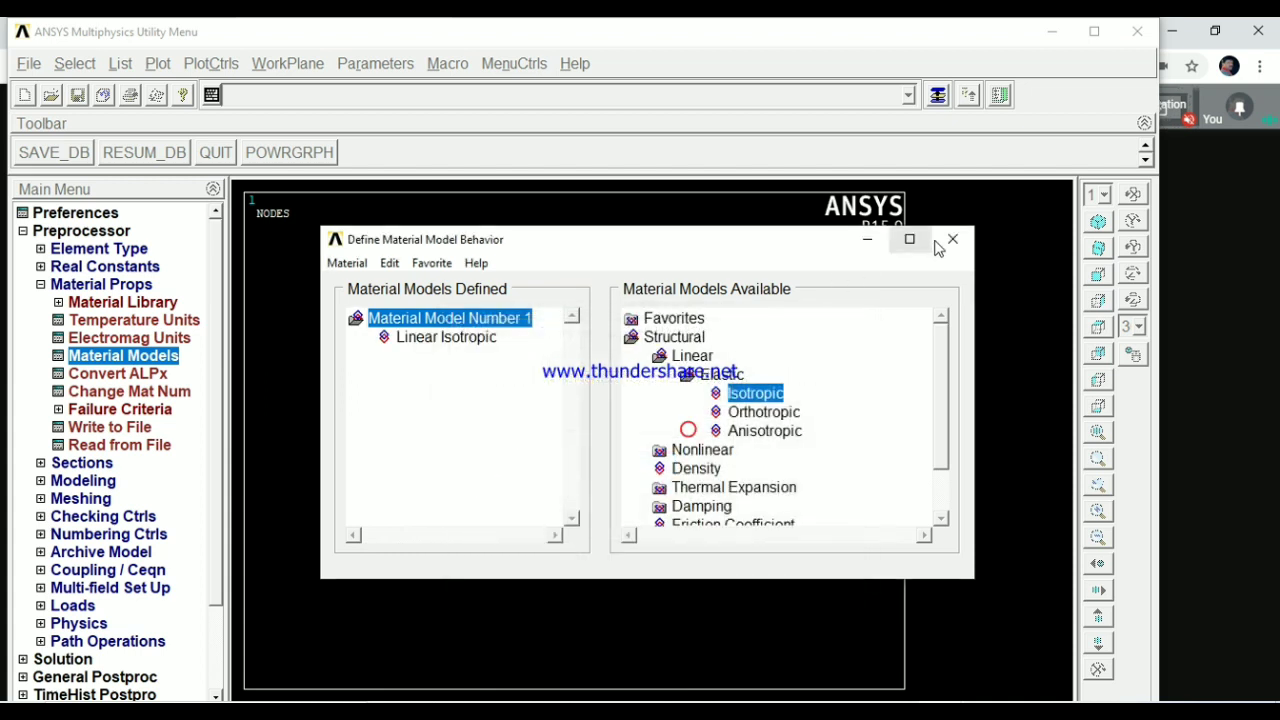
left_click(953, 239)
left_click(101, 284)
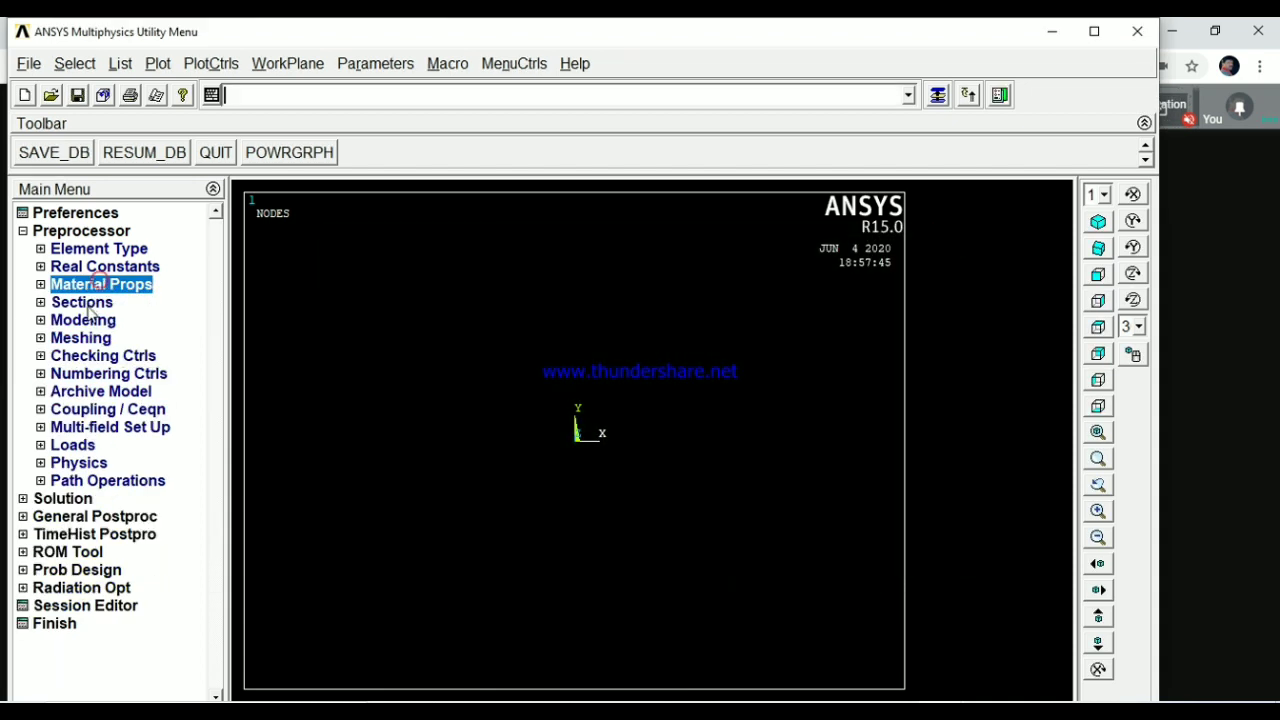
- Create node 1 at the origin and node 2 below it on the negative Y axis in the active coordinate system
left_click(84, 321)
left_click(91, 338)
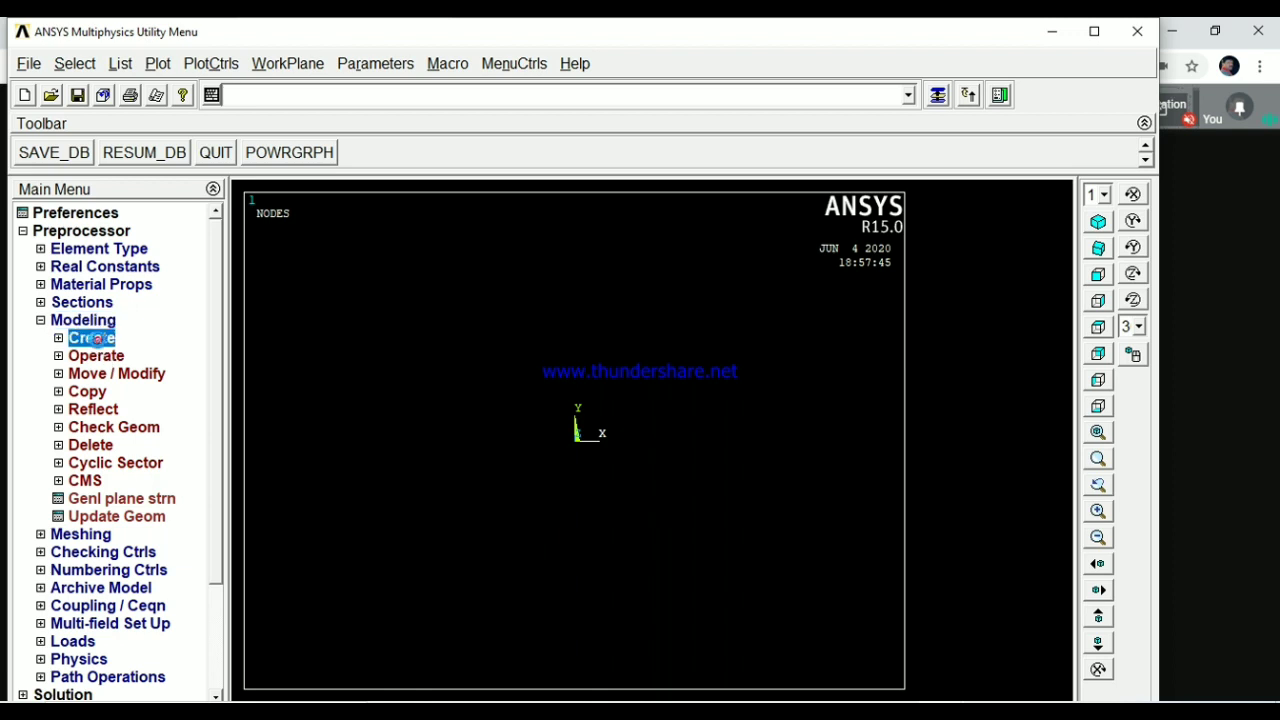
left_click(106, 425)
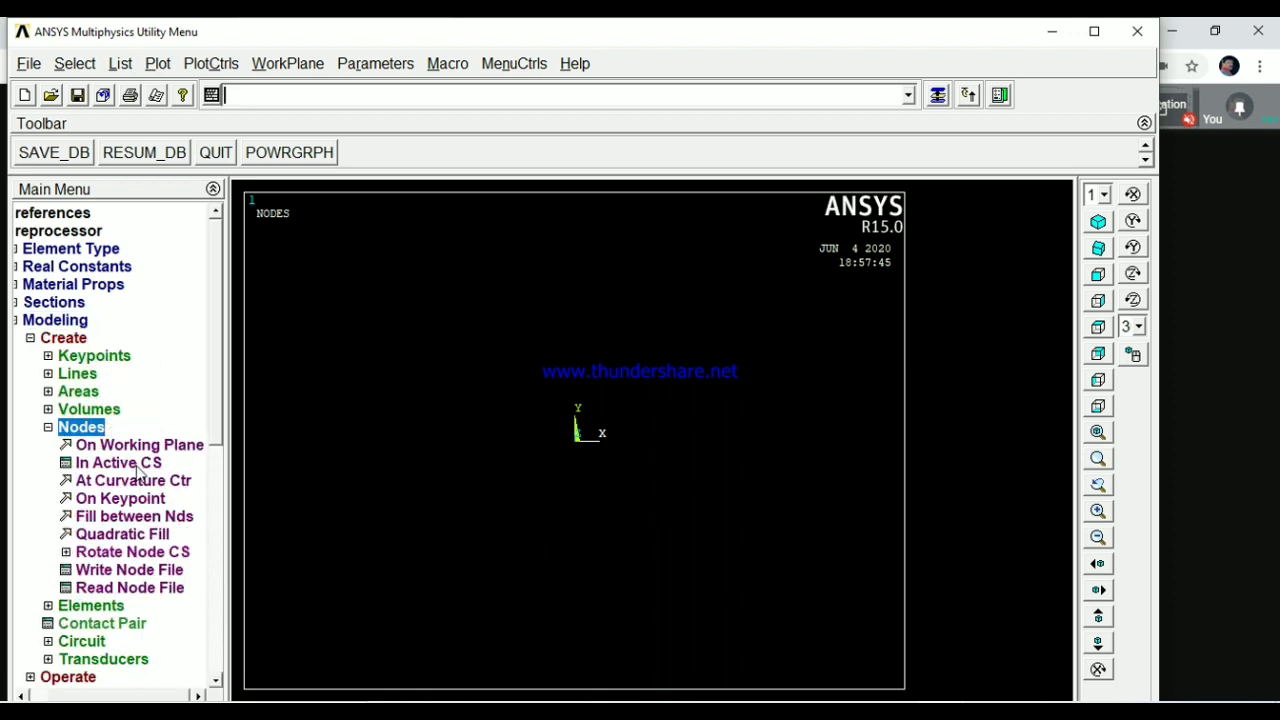
left_click(118, 462)
left_click(677, 327)
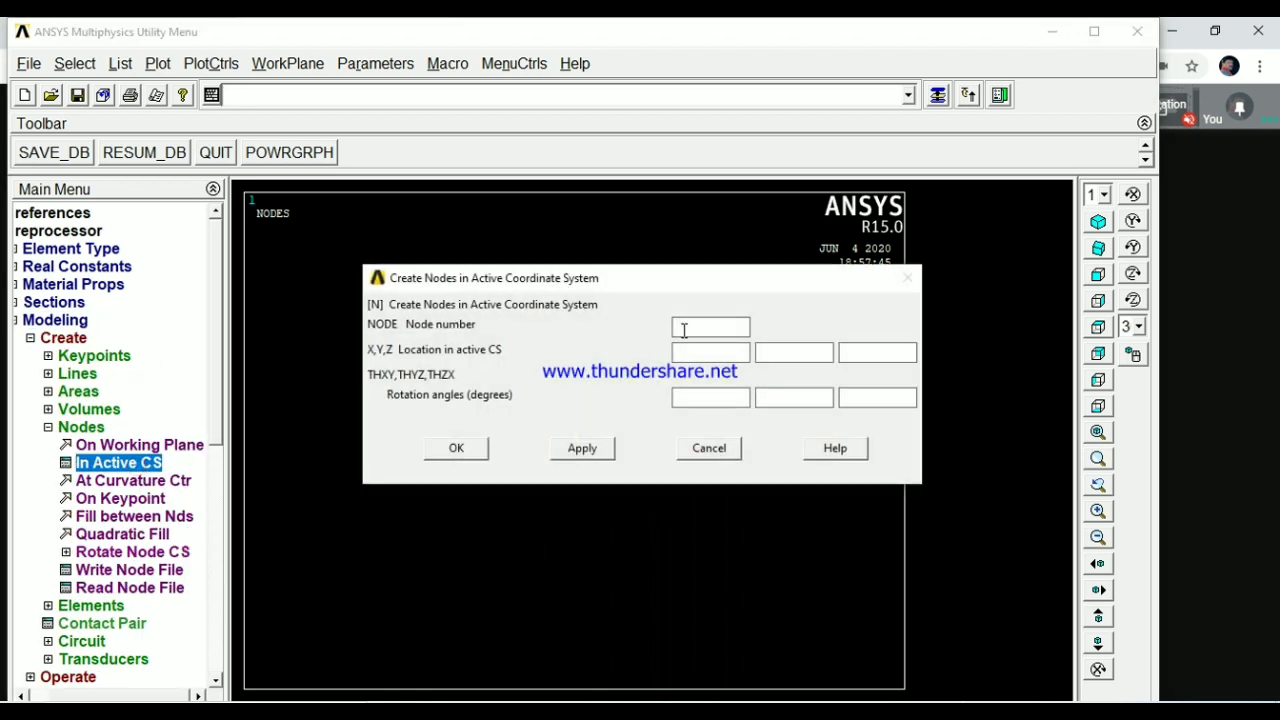
type("1")
left_click(584, 450)
left_click(584, 449)
- Create node 3 on the negative Y axis, below node 2, and finish creating nodes
double_click(684, 323)
type("3")
double_click(788, 350)
type("-")
left_click(456, 448)
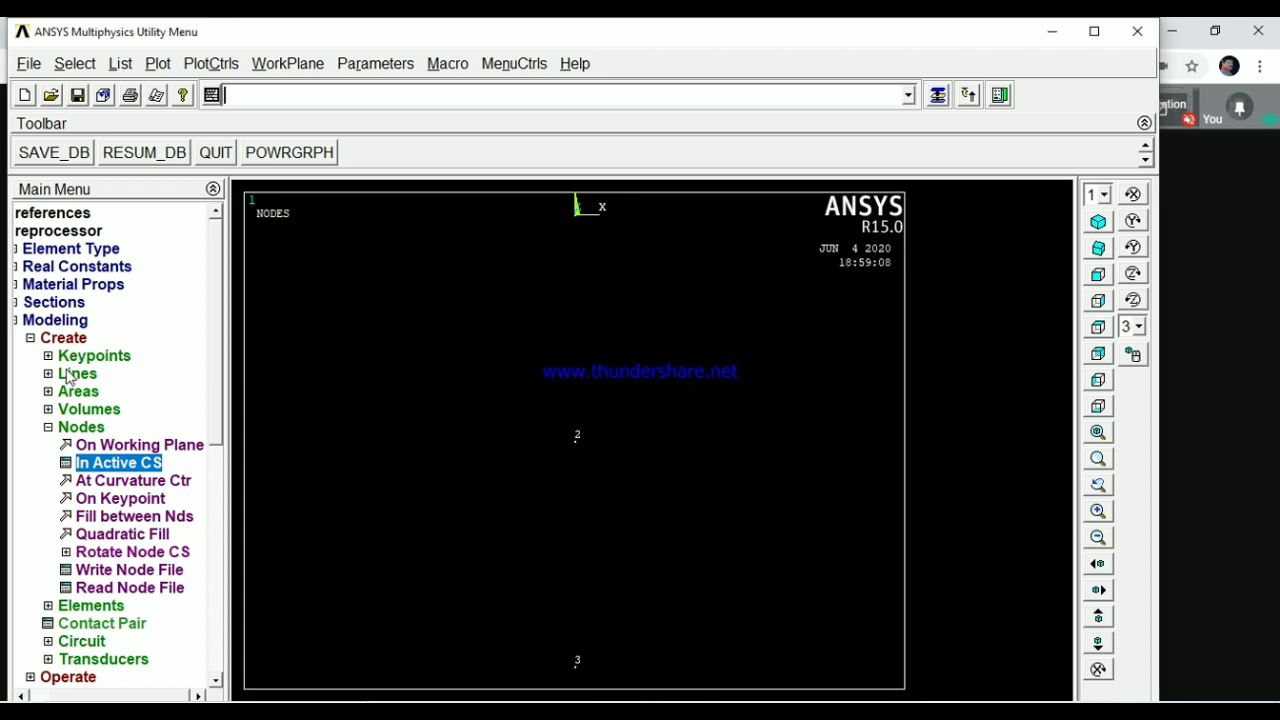
- Create an element through nodes 1 and 2 with type 1 LINK180, material 1 and real constant set 1
left_click(76, 428)
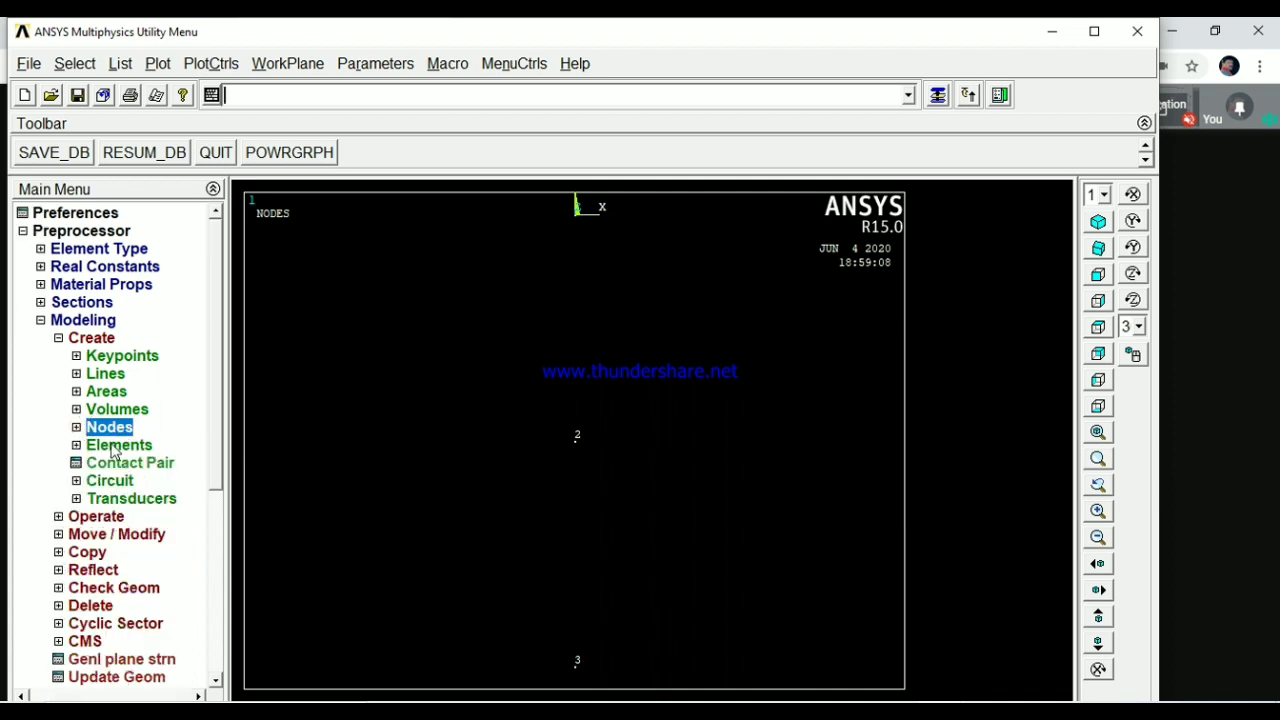
left_click(108, 445)
left_click(145, 466)
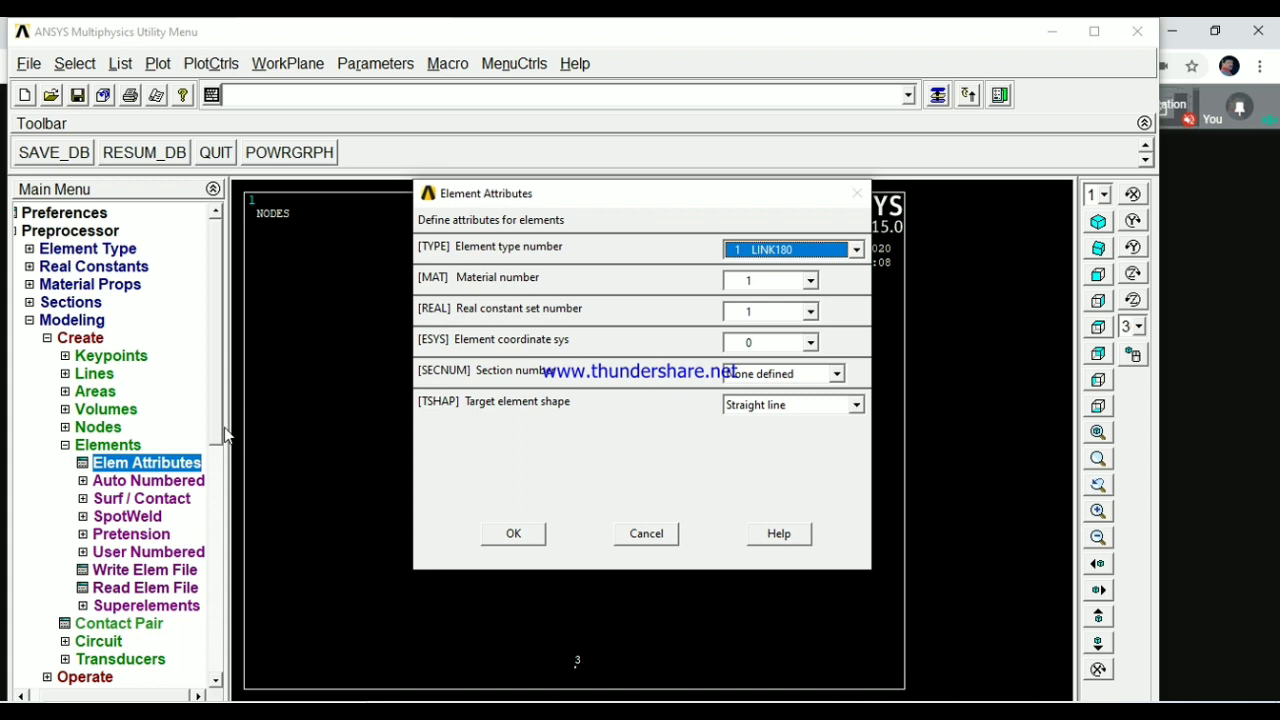
left_click(165, 482)
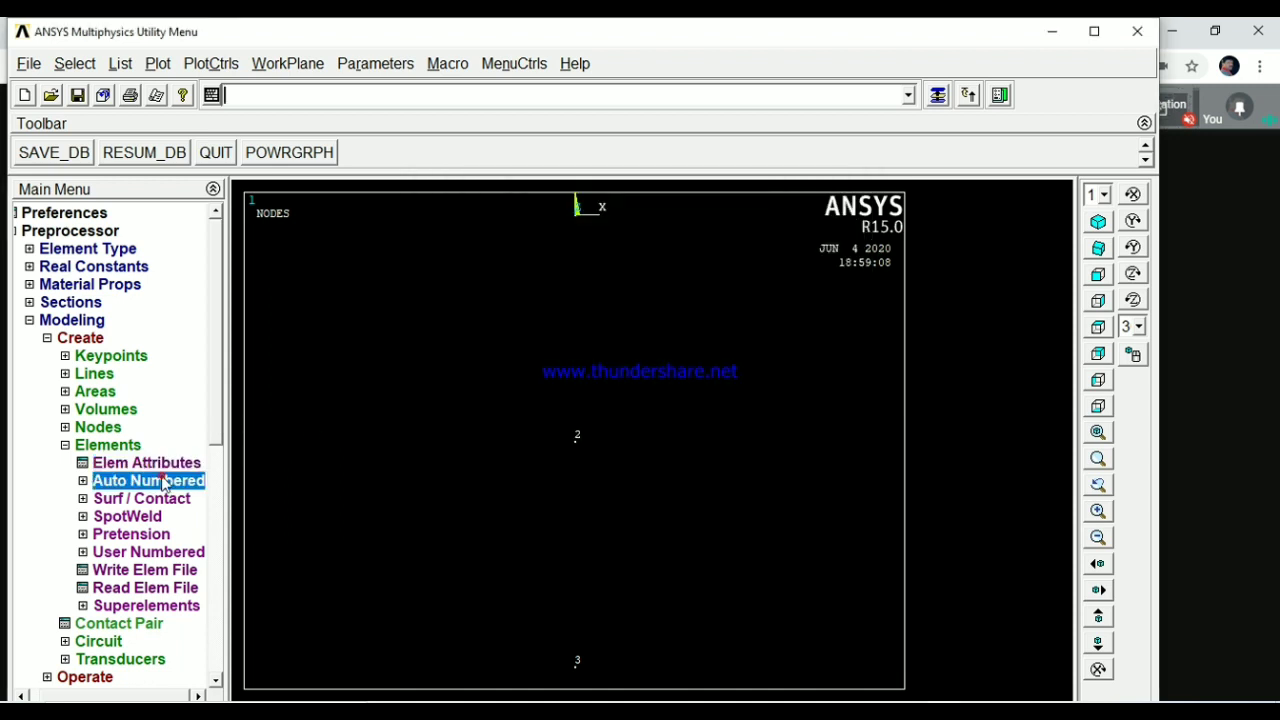
left_click(157, 498)
left_click(578, 222)
left_click(570, 442)
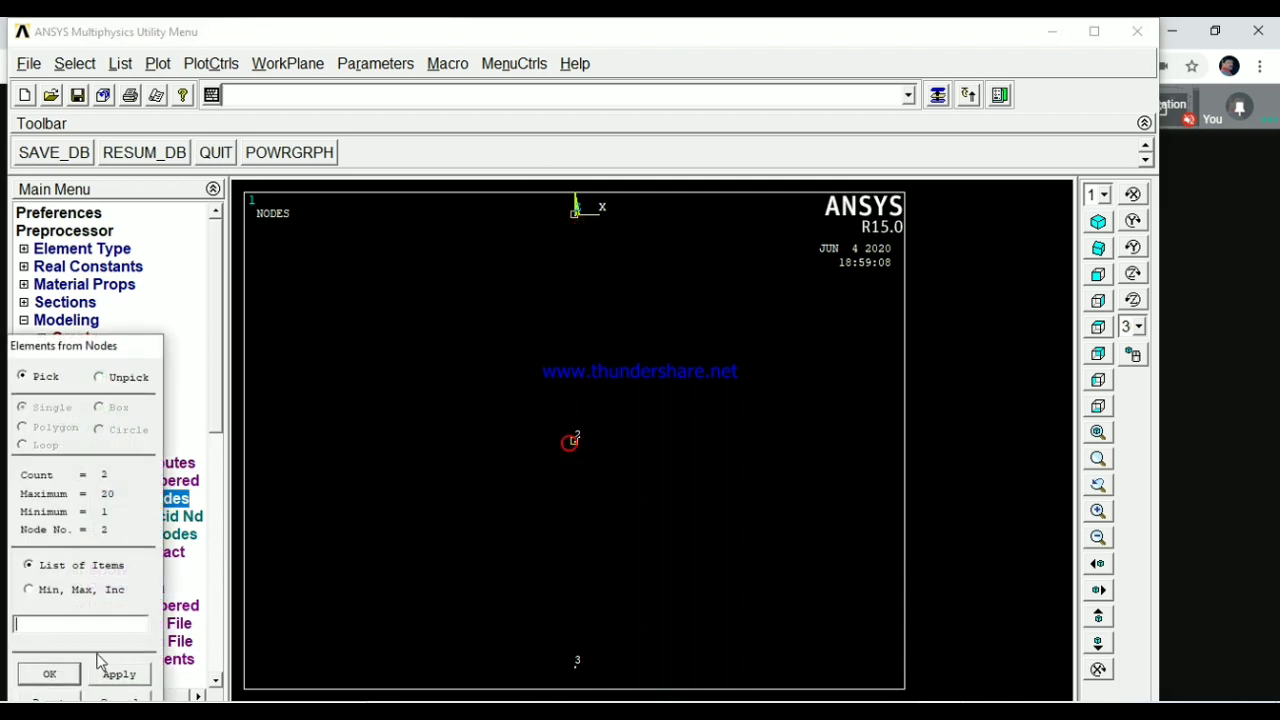
left_click(45, 675)
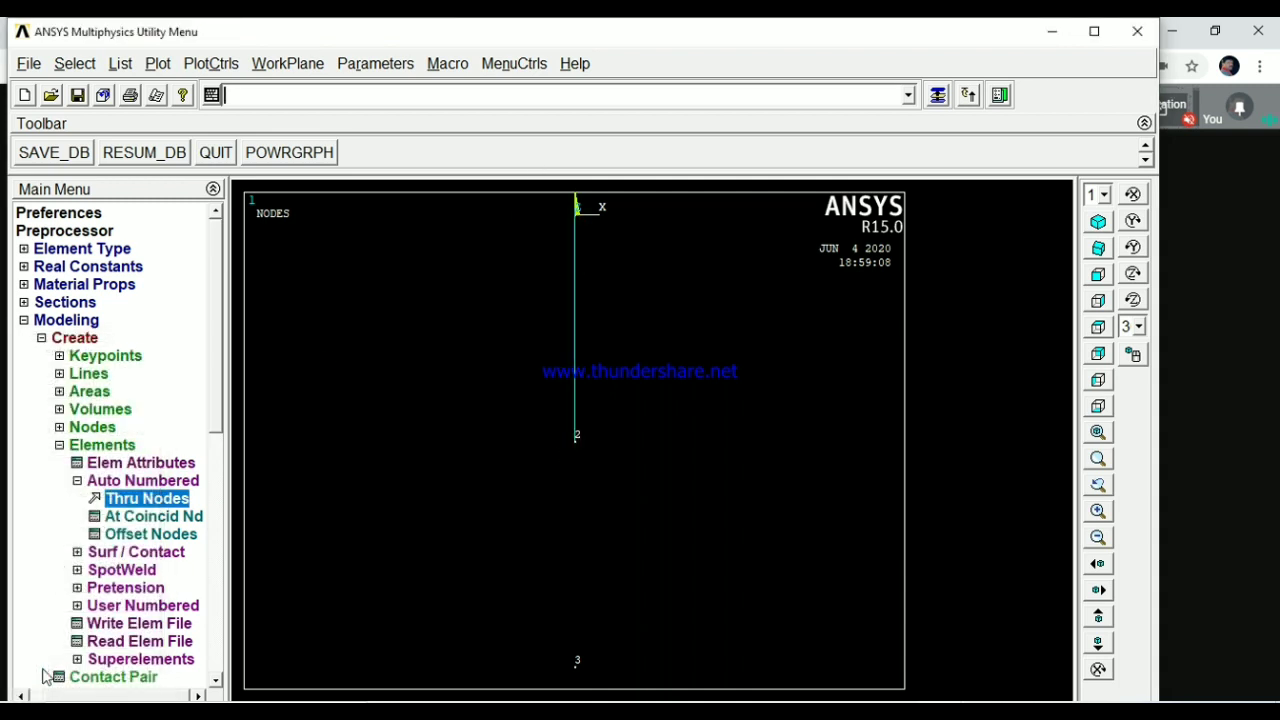
- Set the element attributes to real constant set 2, with type 1 LINK180 and material 1
left_click(150, 463)
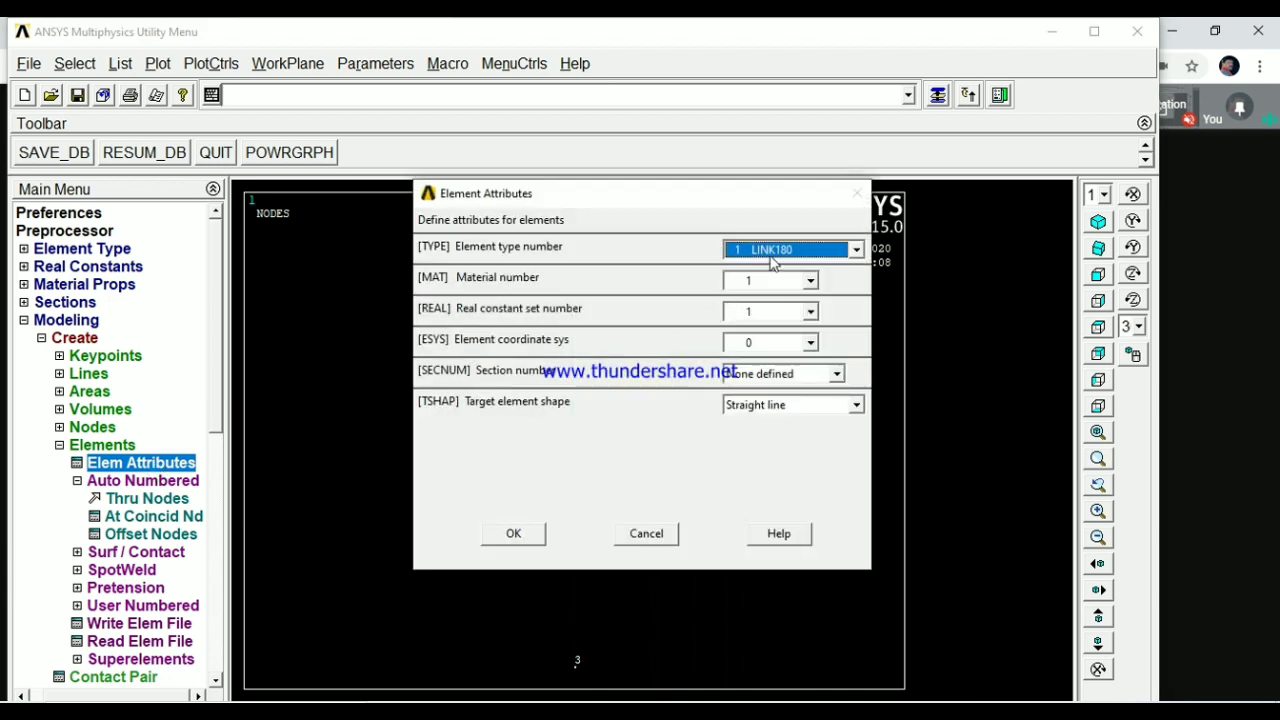
left_click(810, 281)
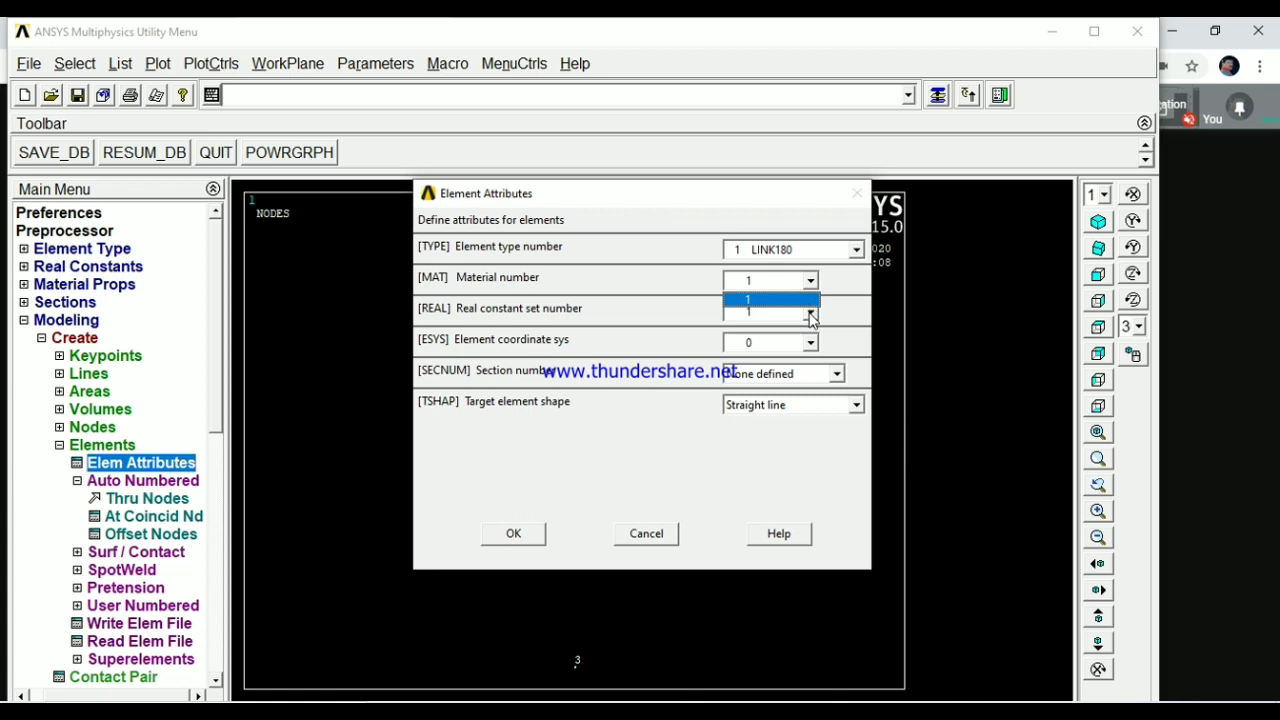
left_click(811, 313)
left_click(811, 313)
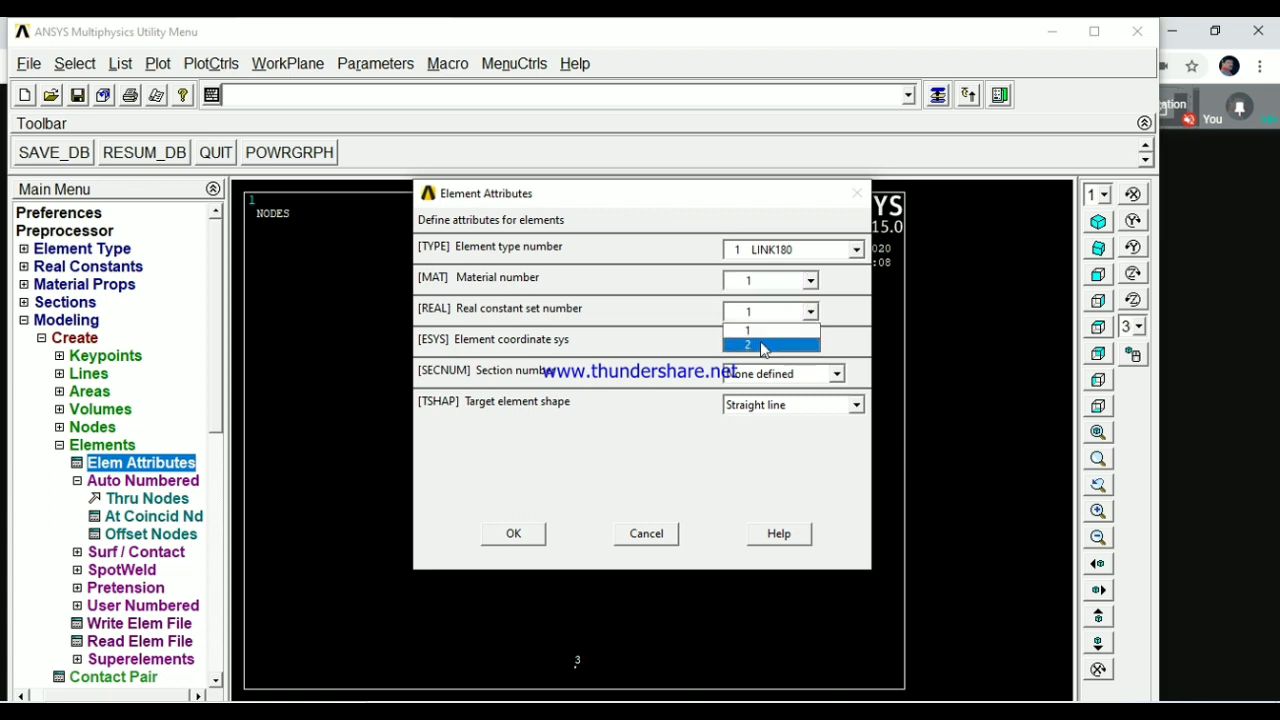
left_click(763, 345)
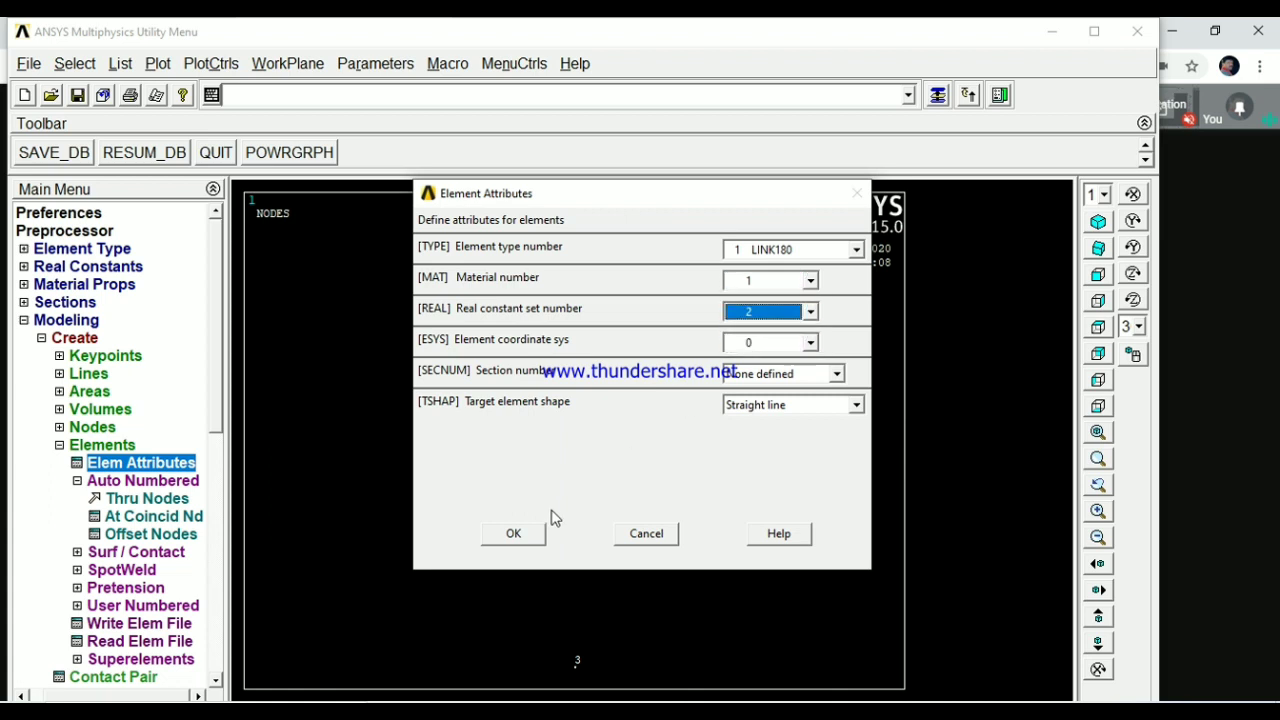
left_click(513, 546)
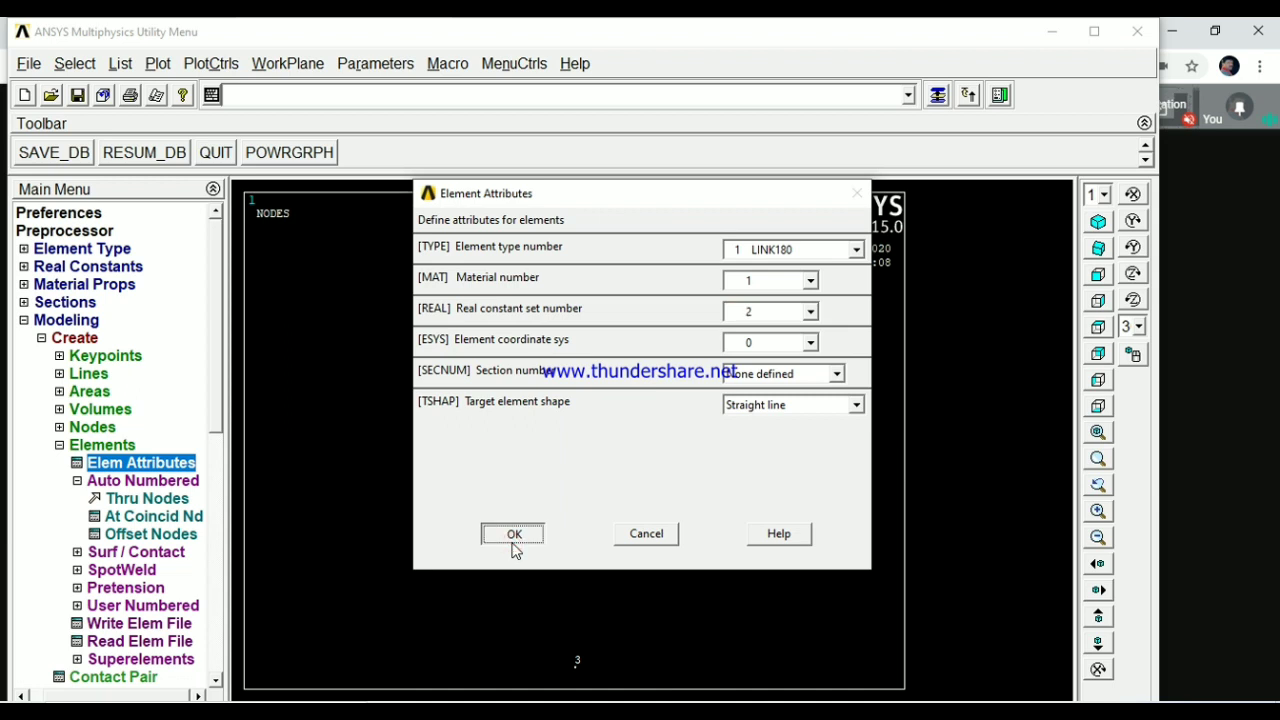
left_click(513, 545)
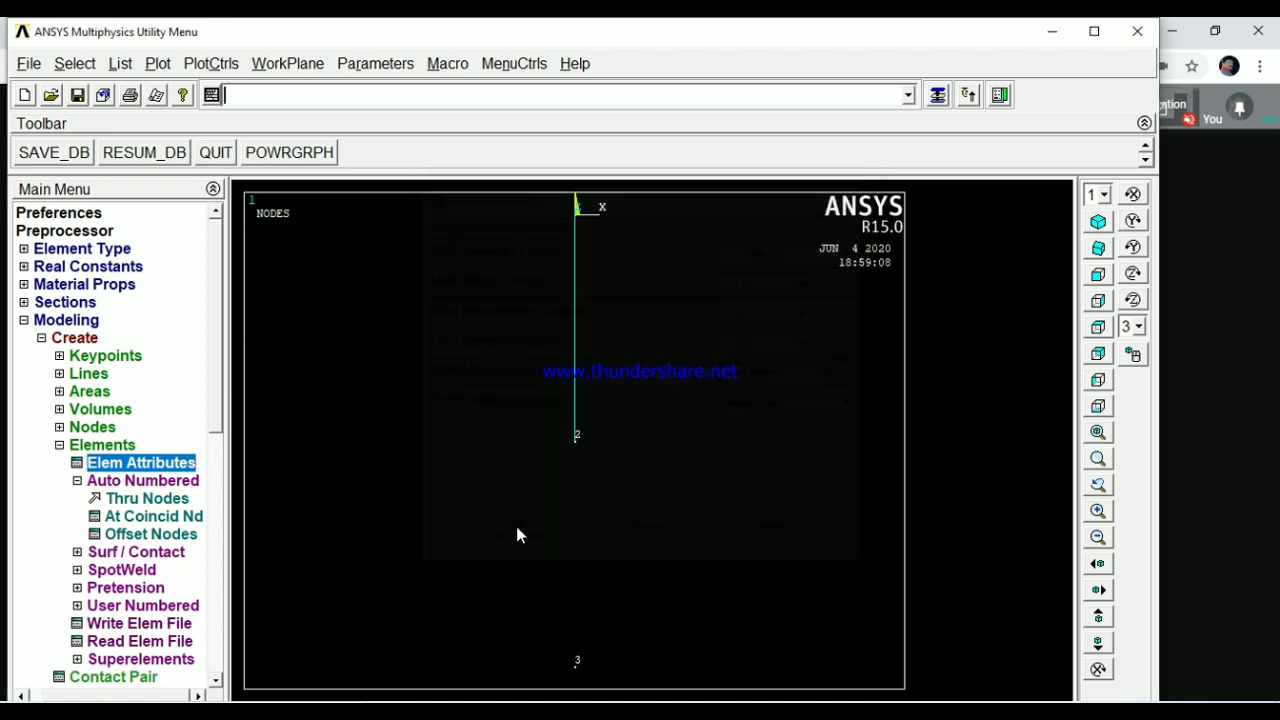
- Create an auto-numbered element through nodes 2 and 3
left_click(143, 500)
left_click(575, 440)
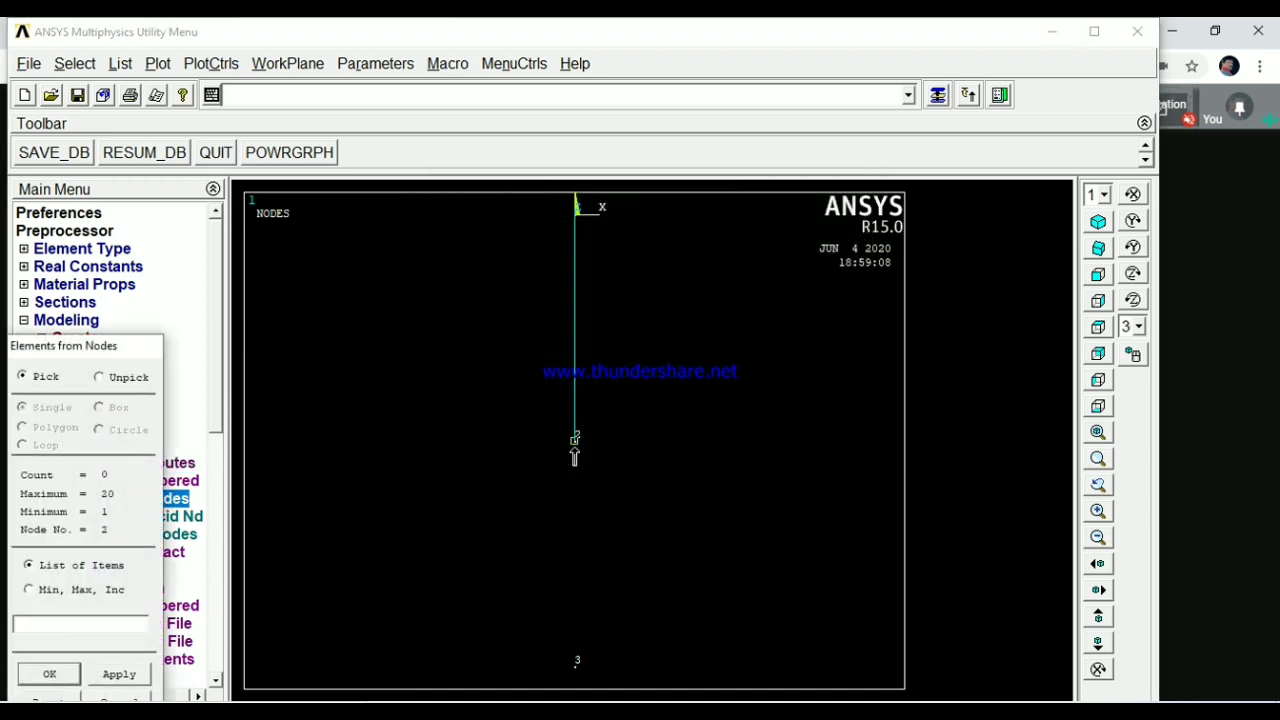
left_click(566, 654)
left_click(50, 673)
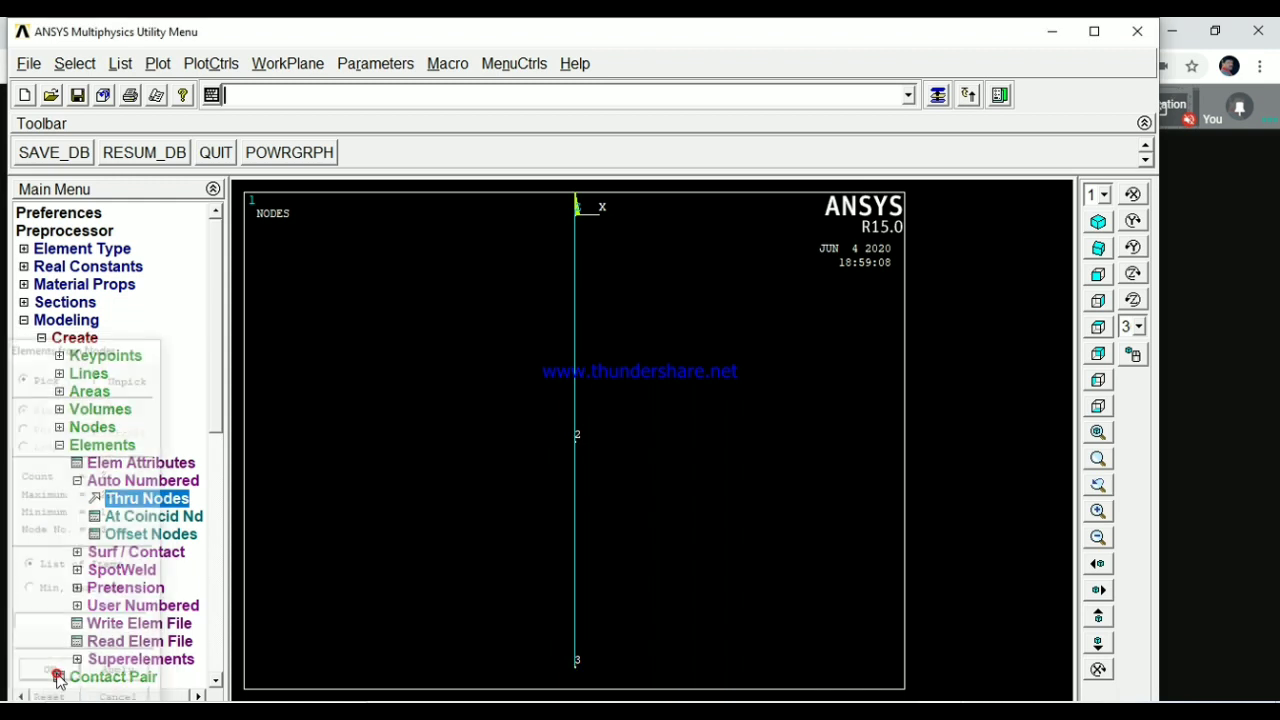
- Turn on the display of element shapes based on real constant descriptions and plot the elements
left_click(212, 66)
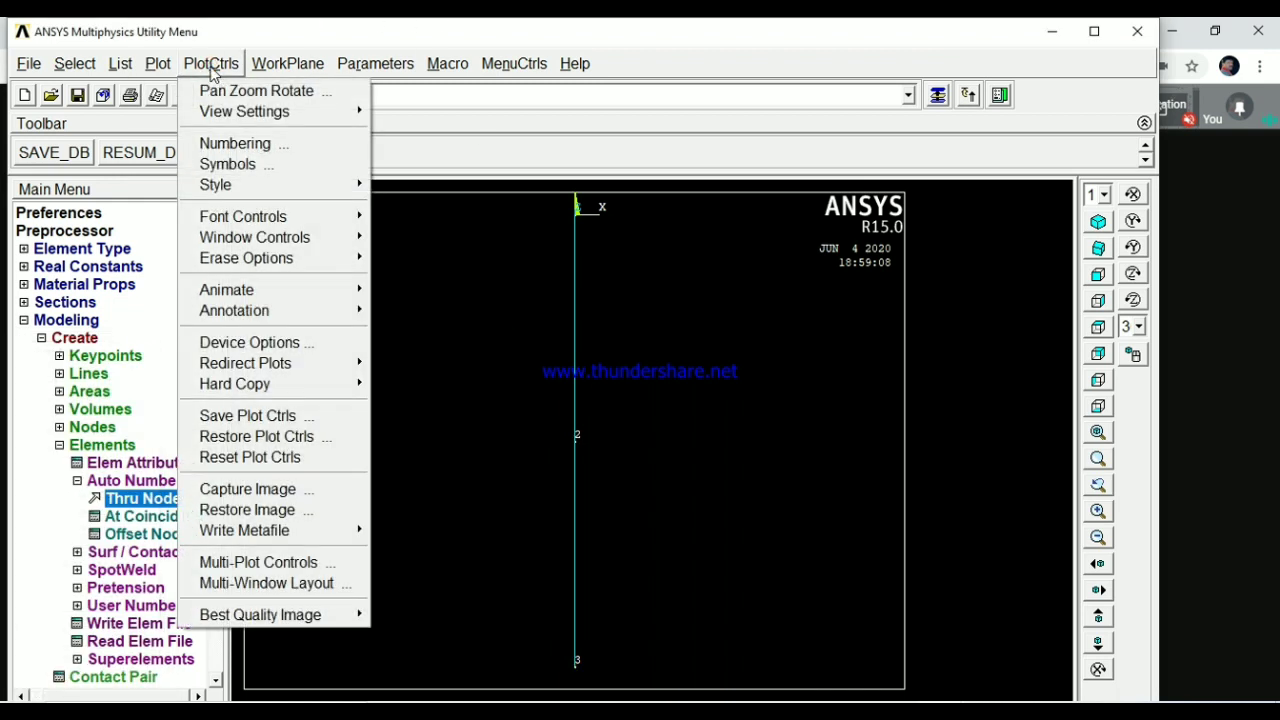
mouse_move(228, 185)
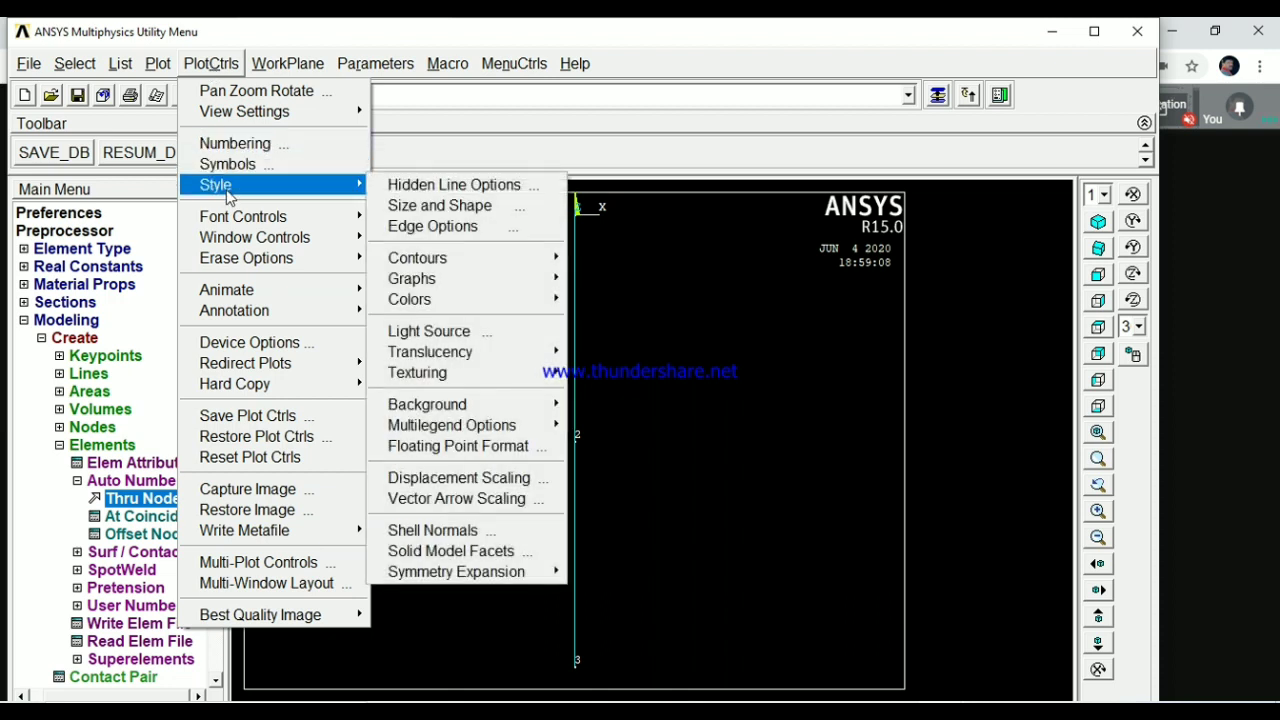
left_click(445, 206)
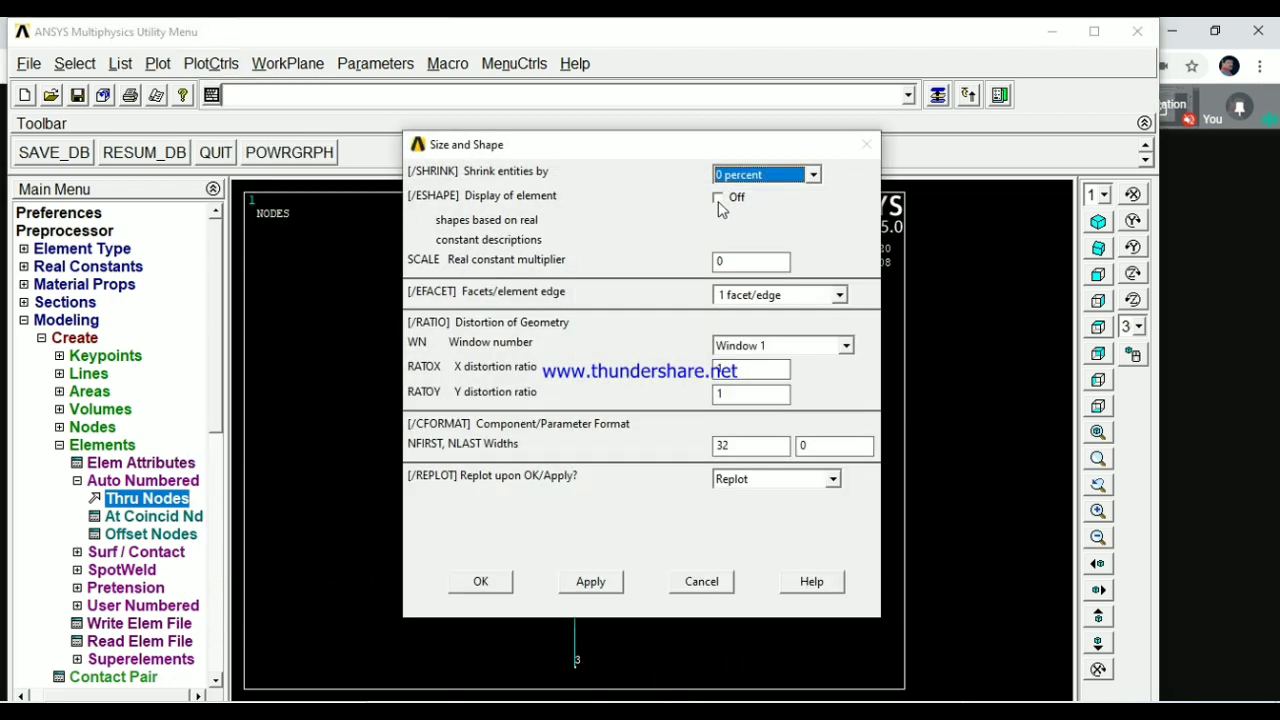
left_click(722, 199)
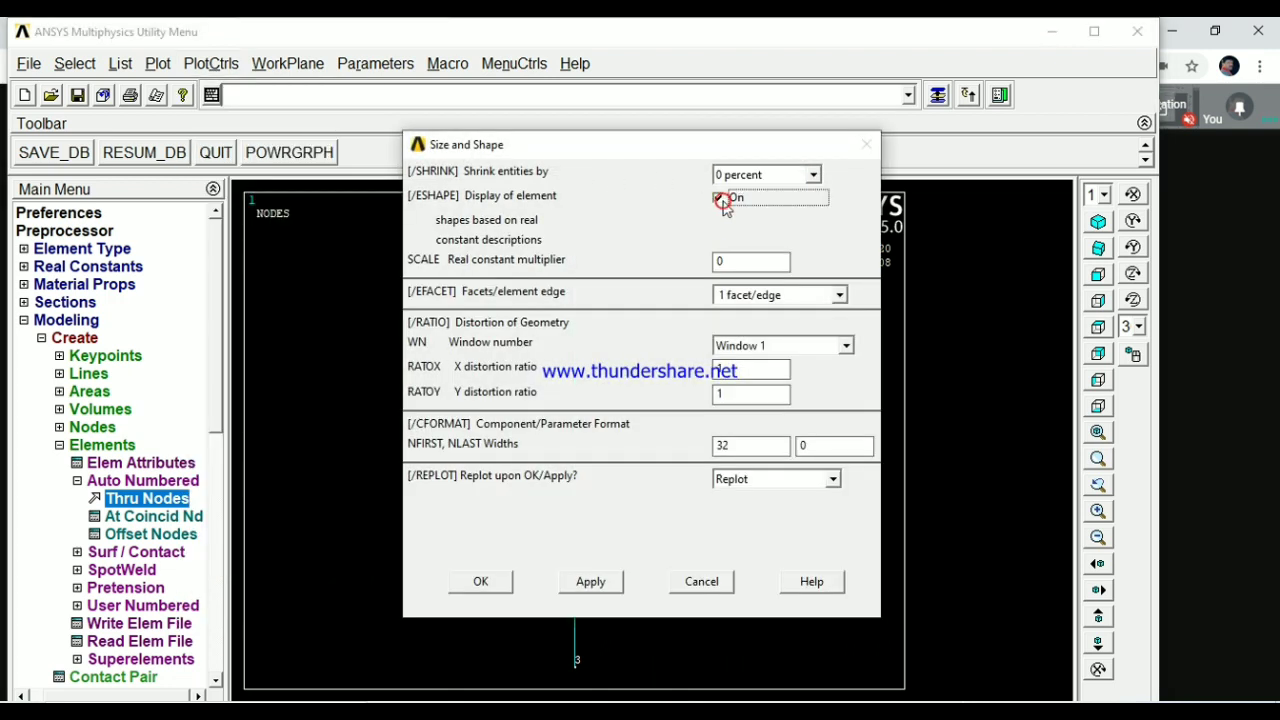
left_click(490, 585)
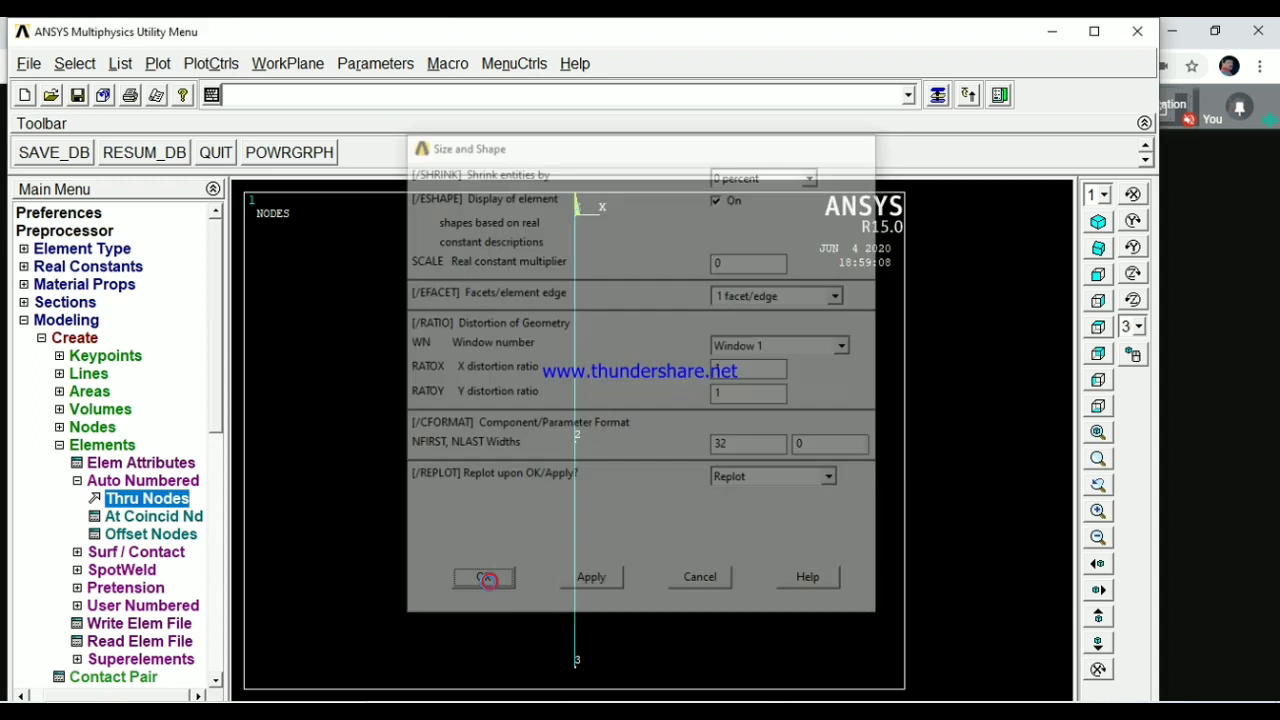
left_click(153, 65)
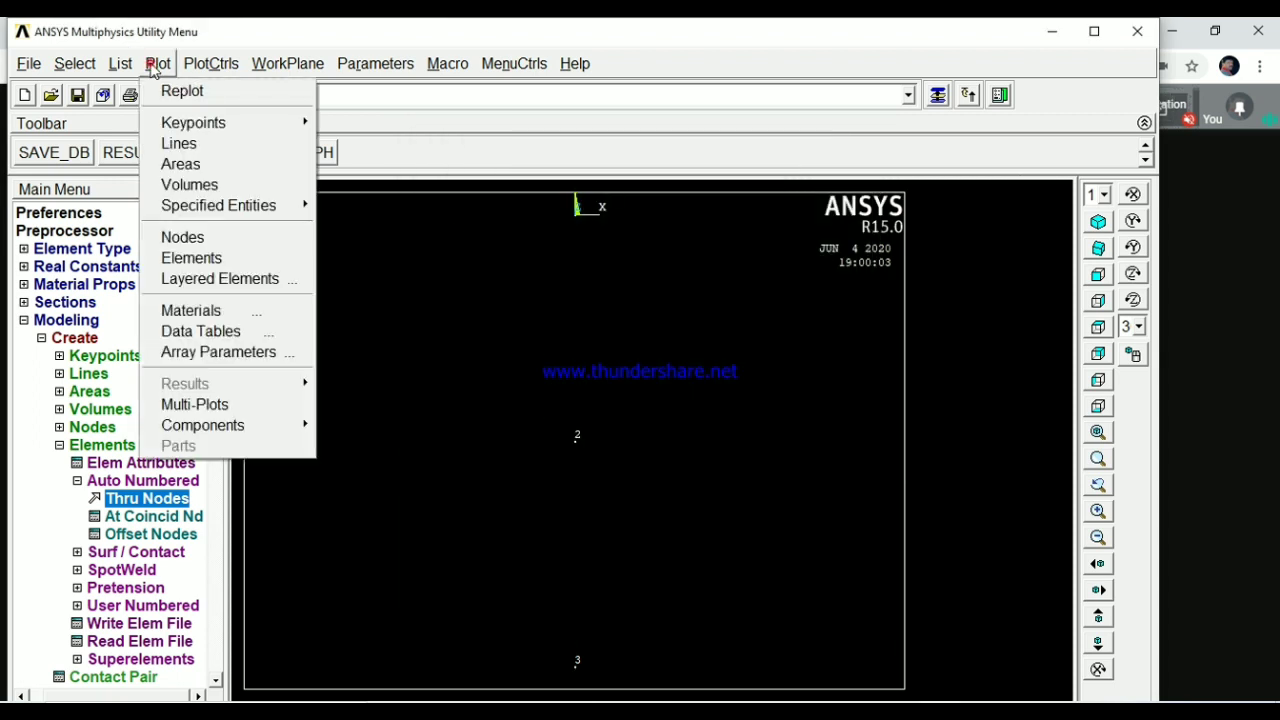
left_click(188, 262)
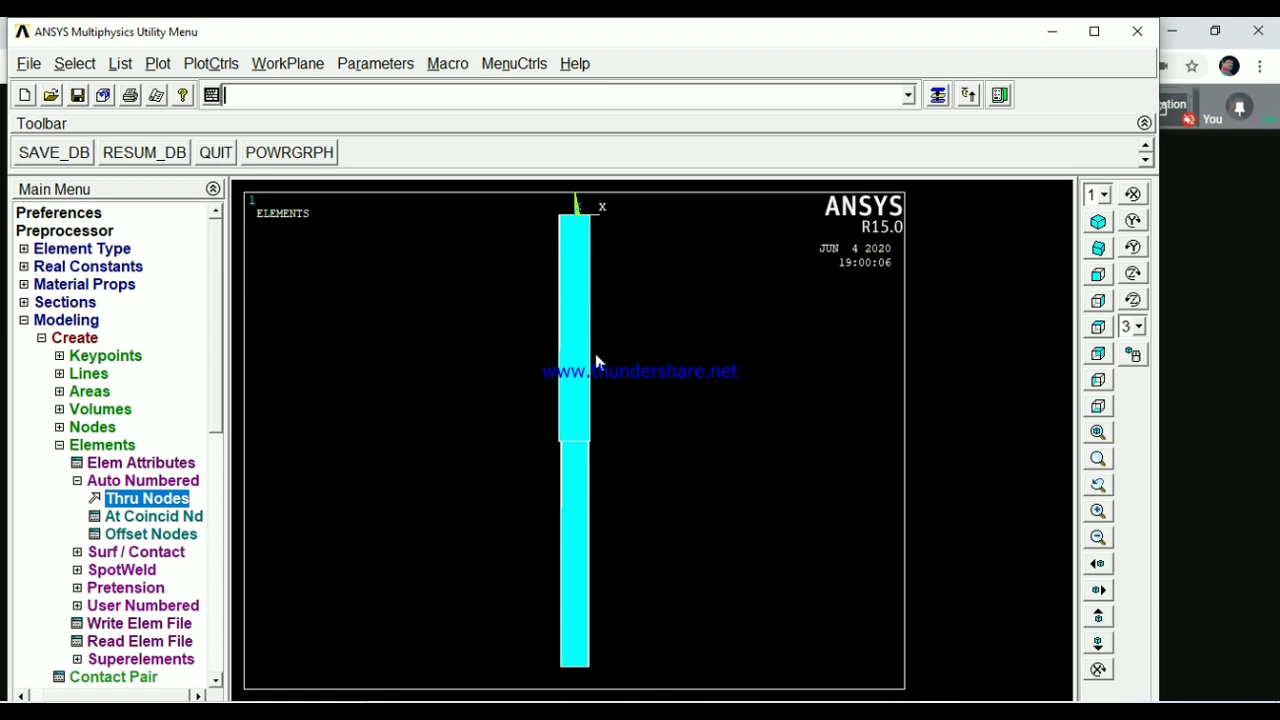
- Apply a structural displacement constraint on all degrees of freedom at node 1, the upper end of the stepped bar
left_click(84, 325)
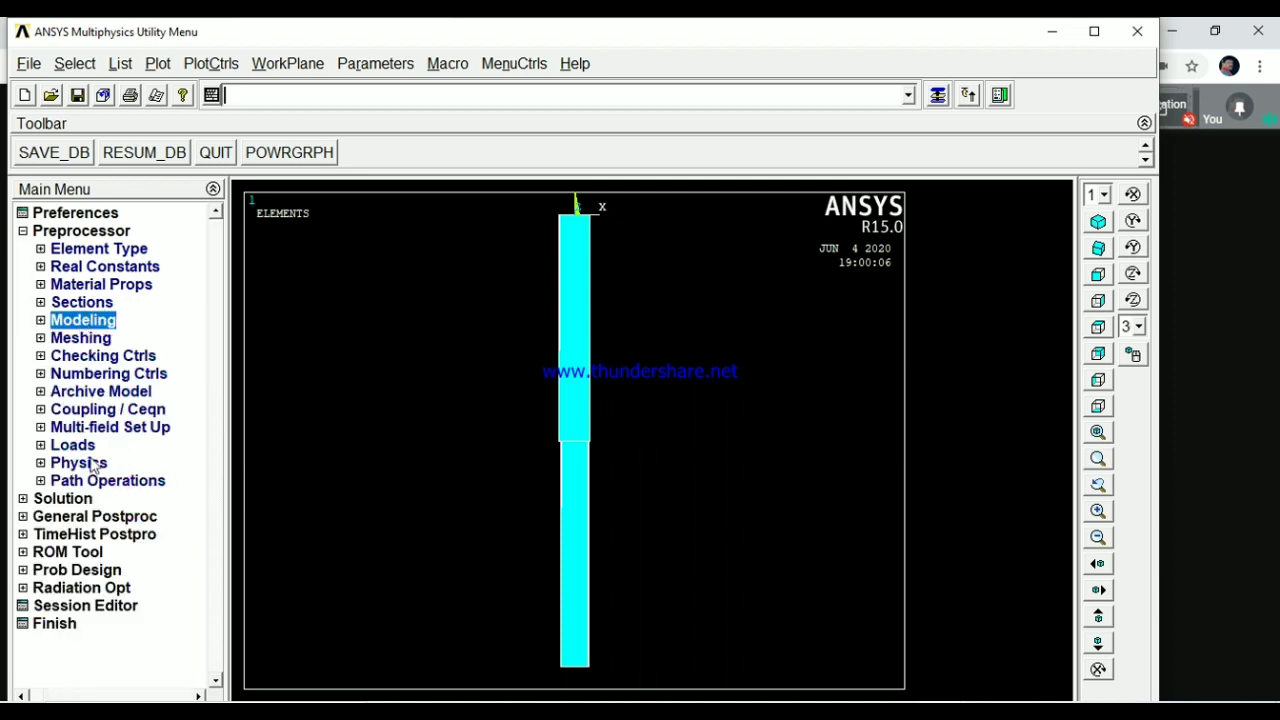
left_click(88, 449)
left_click(115, 465)
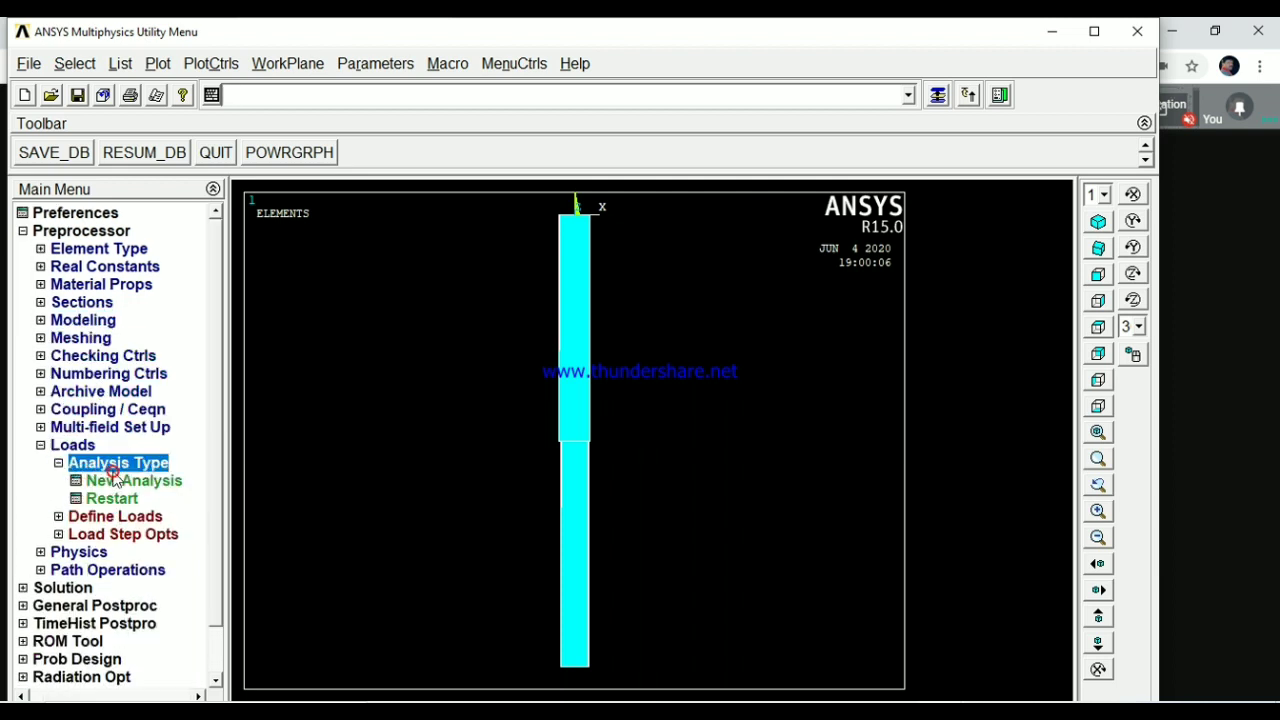
left_click(117, 465)
left_click(115, 481)
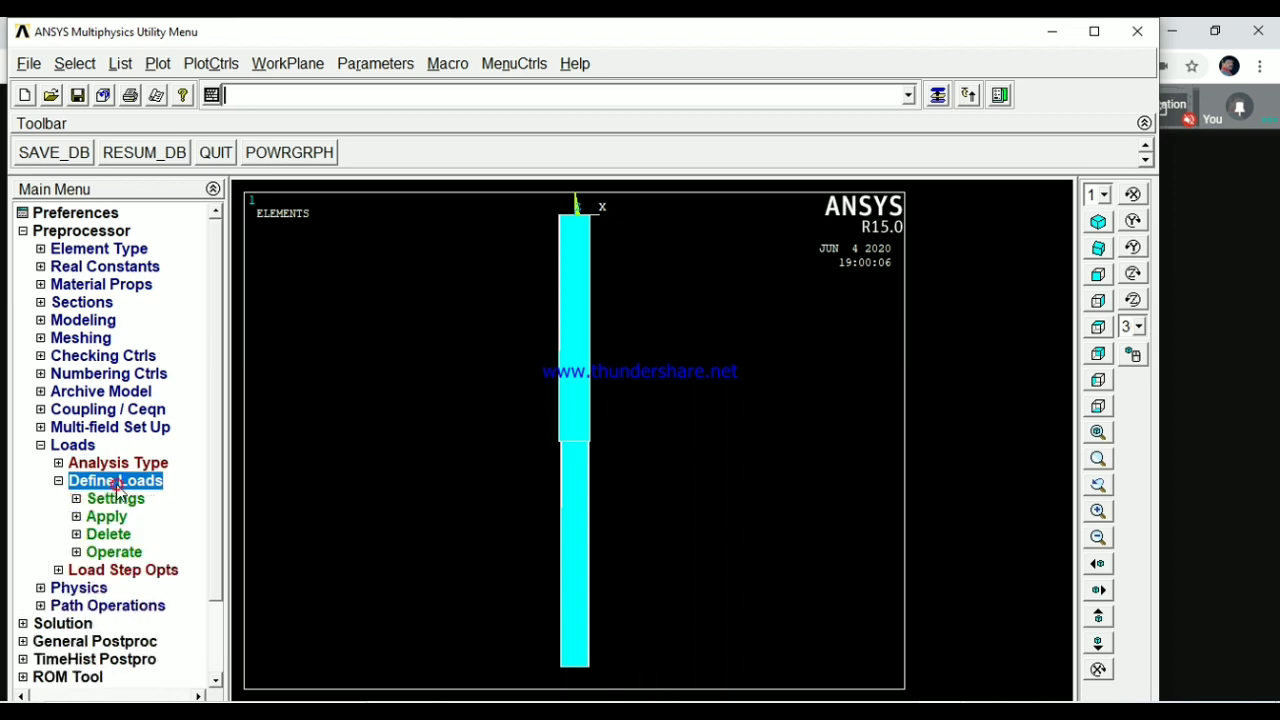
left_click(105, 517)
left_click(115, 533)
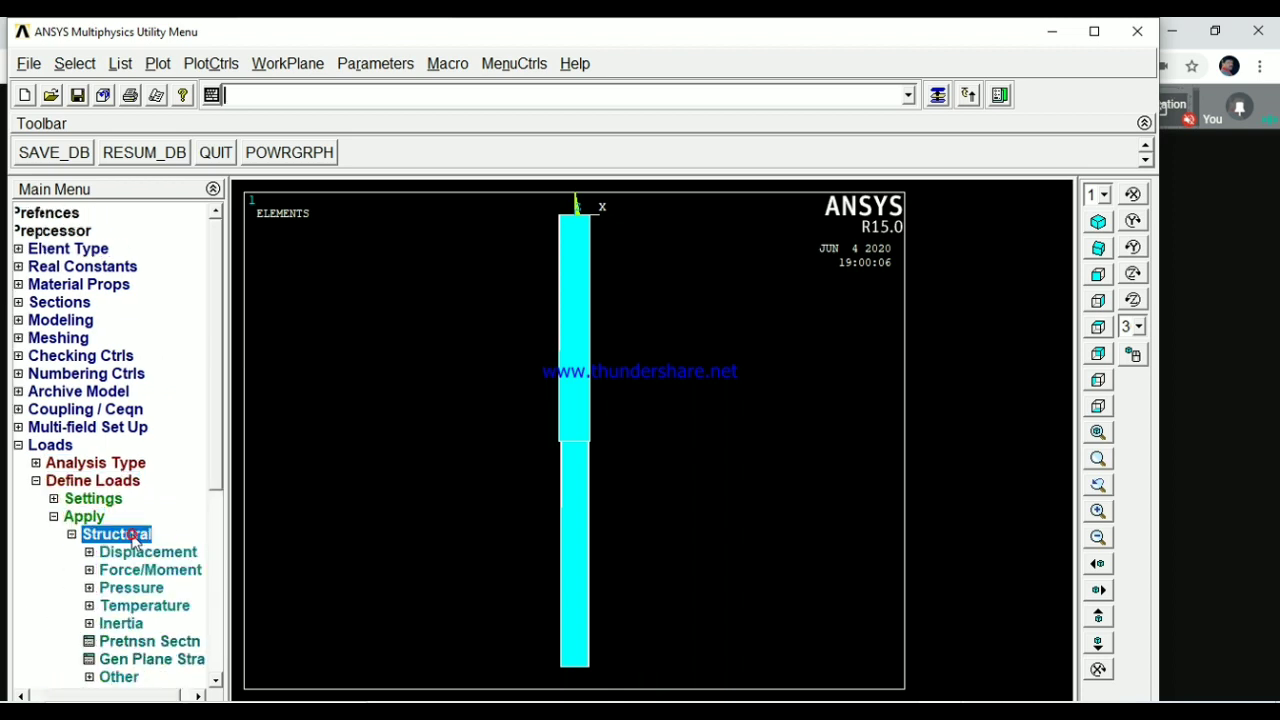
left_click(136, 559)
left_click(110, 620)
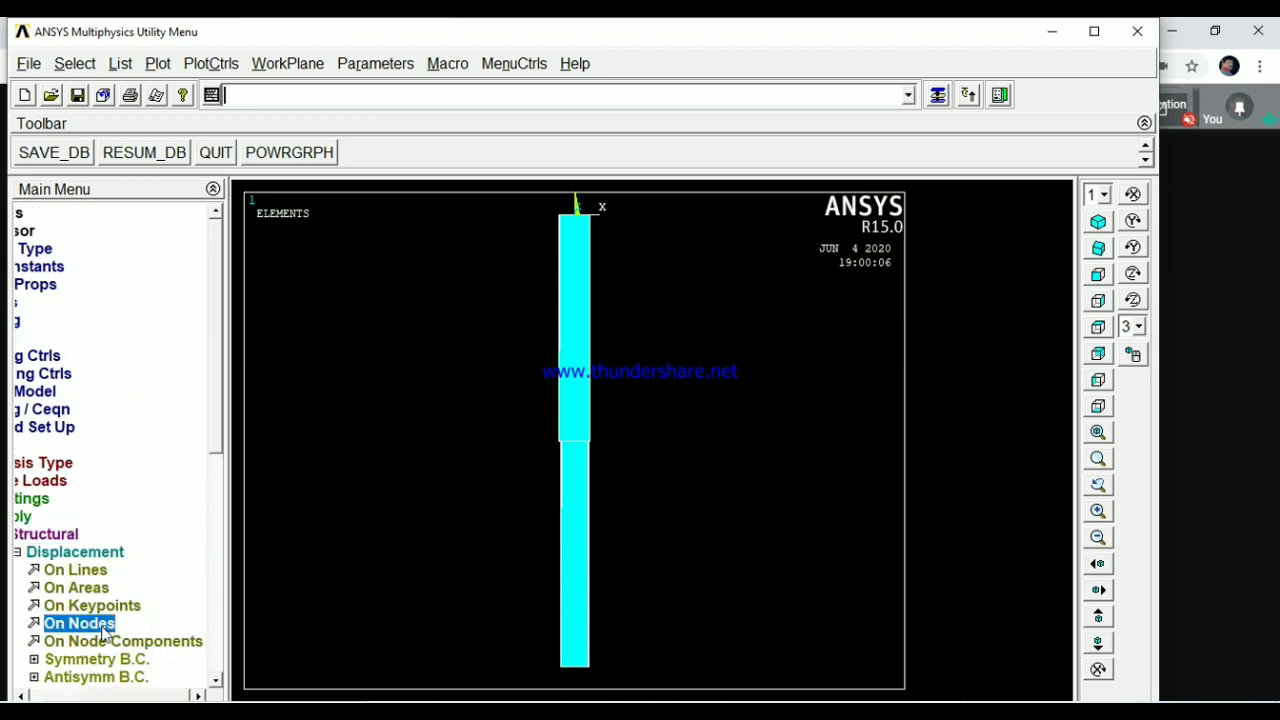
left_click(575, 213)
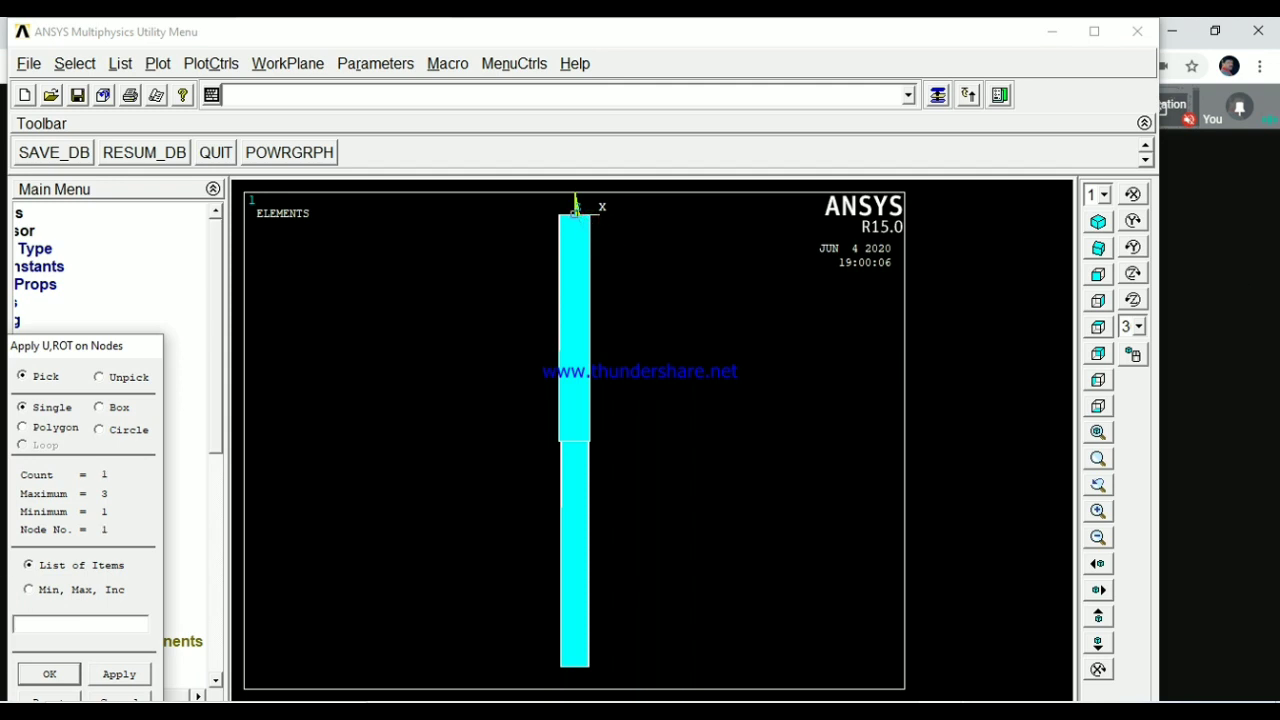
left_click(60, 674)
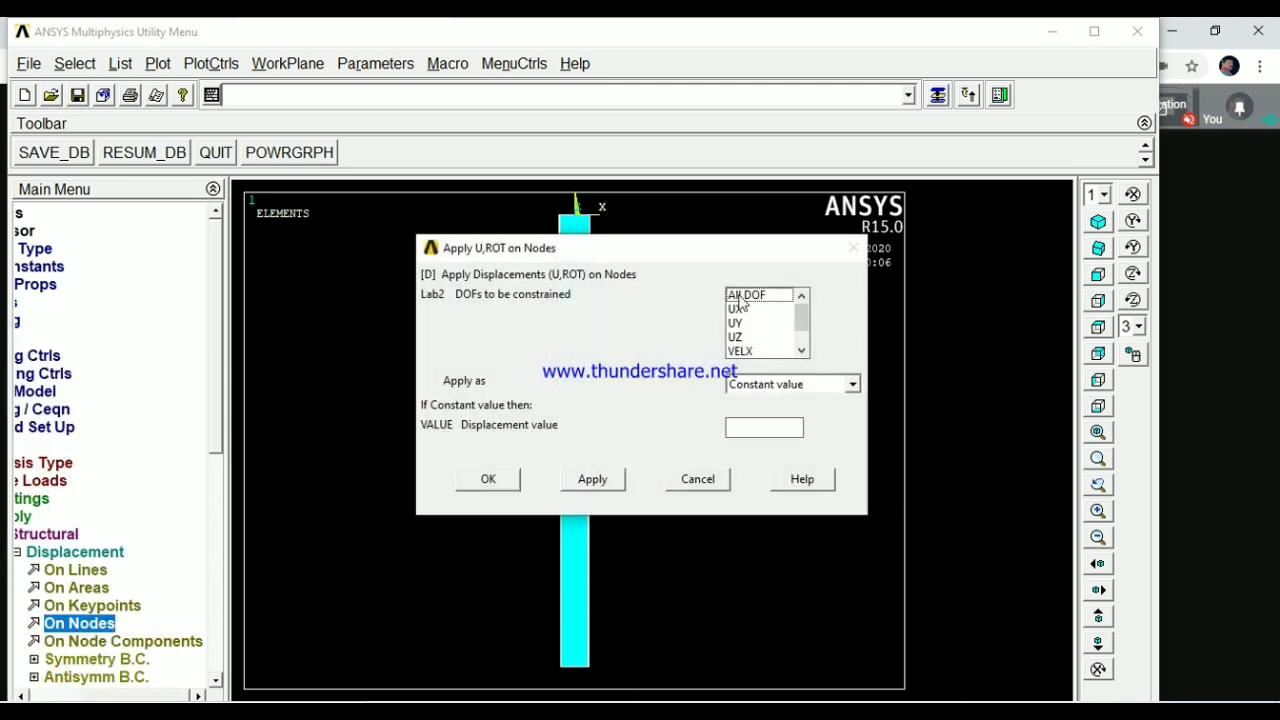
left_click(490, 482)
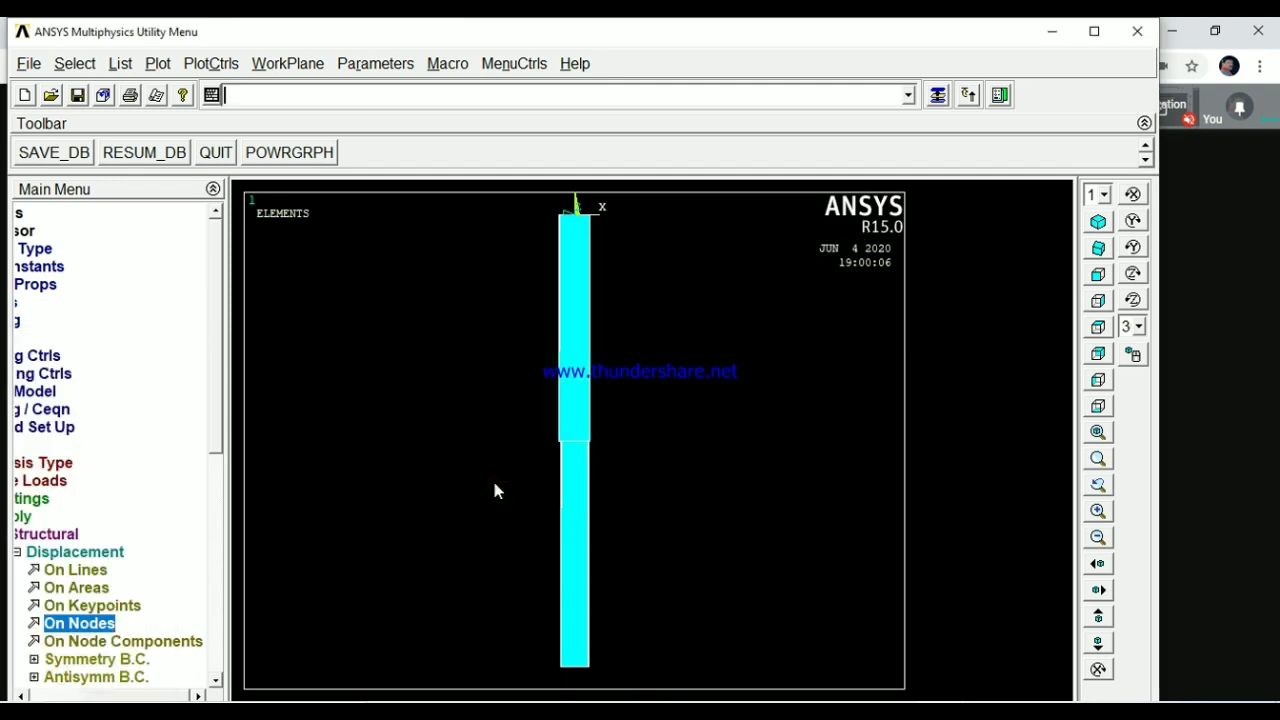
- Apply a constant FY force of -1125 on node 2, where the two elements meet
left_click(52, 553)
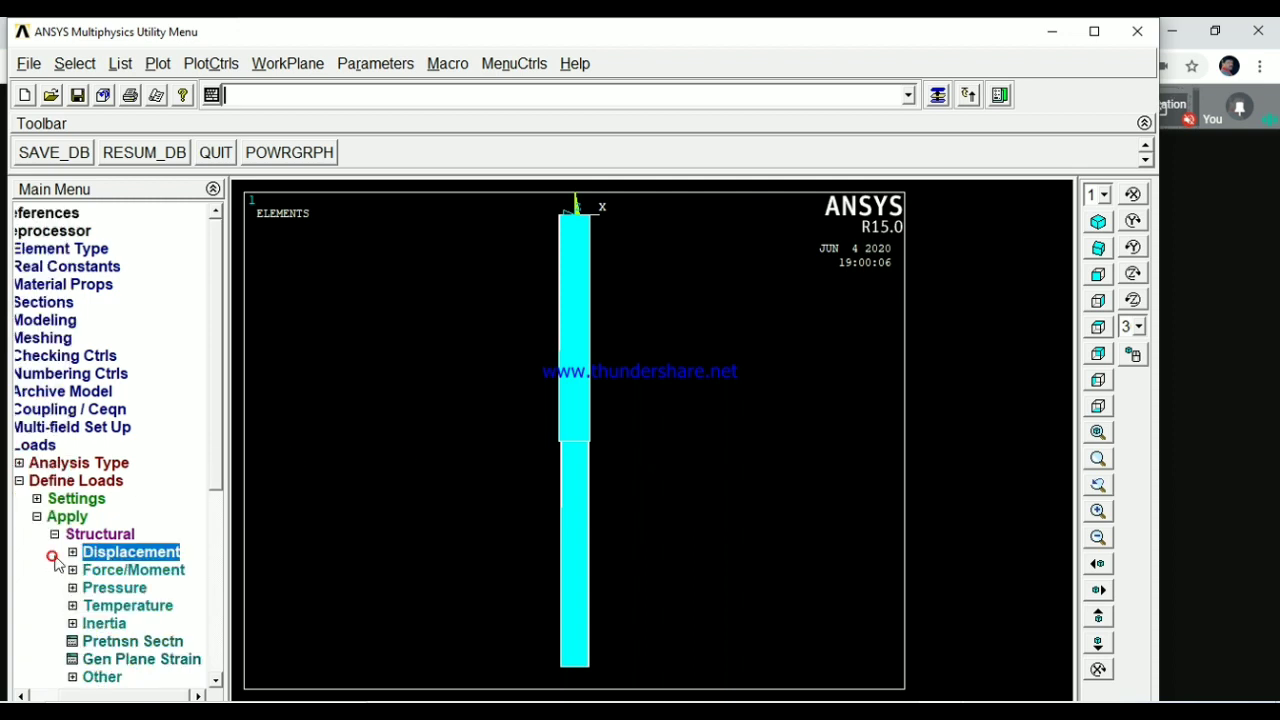
left_click(119, 572)
left_click(90, 606)
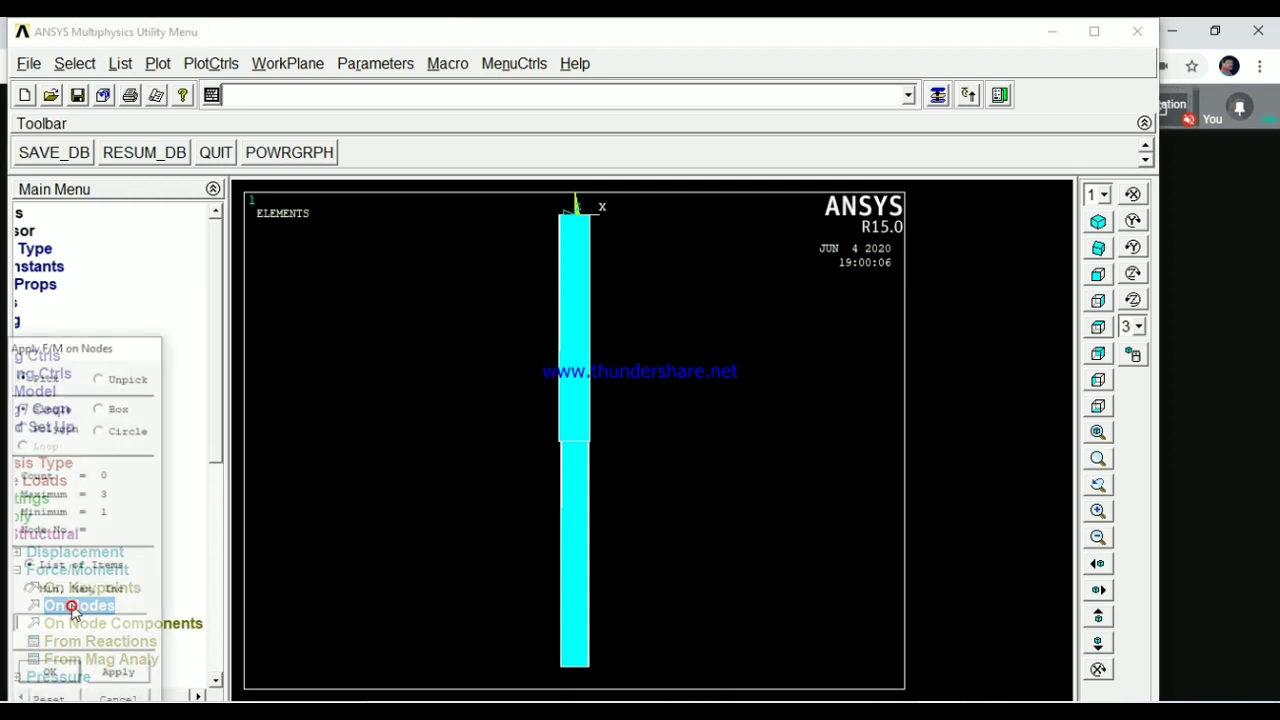
left_click(580, 459)
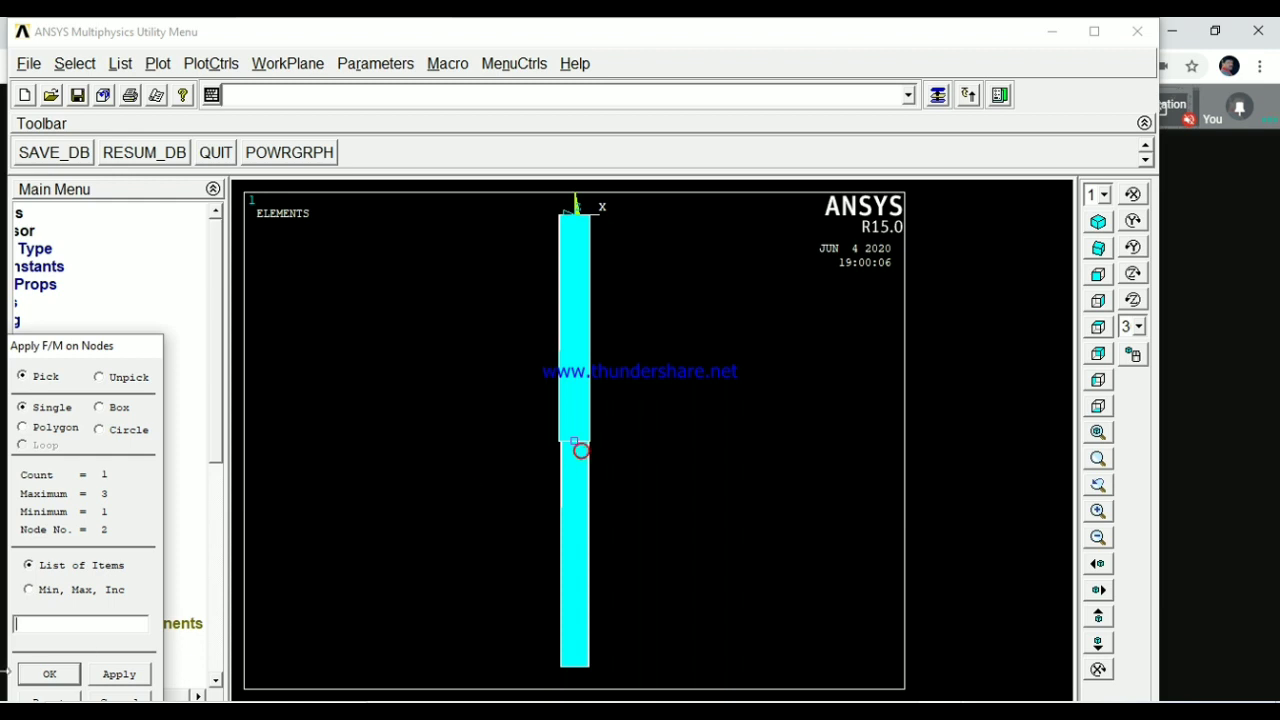
left_click(64, 673)
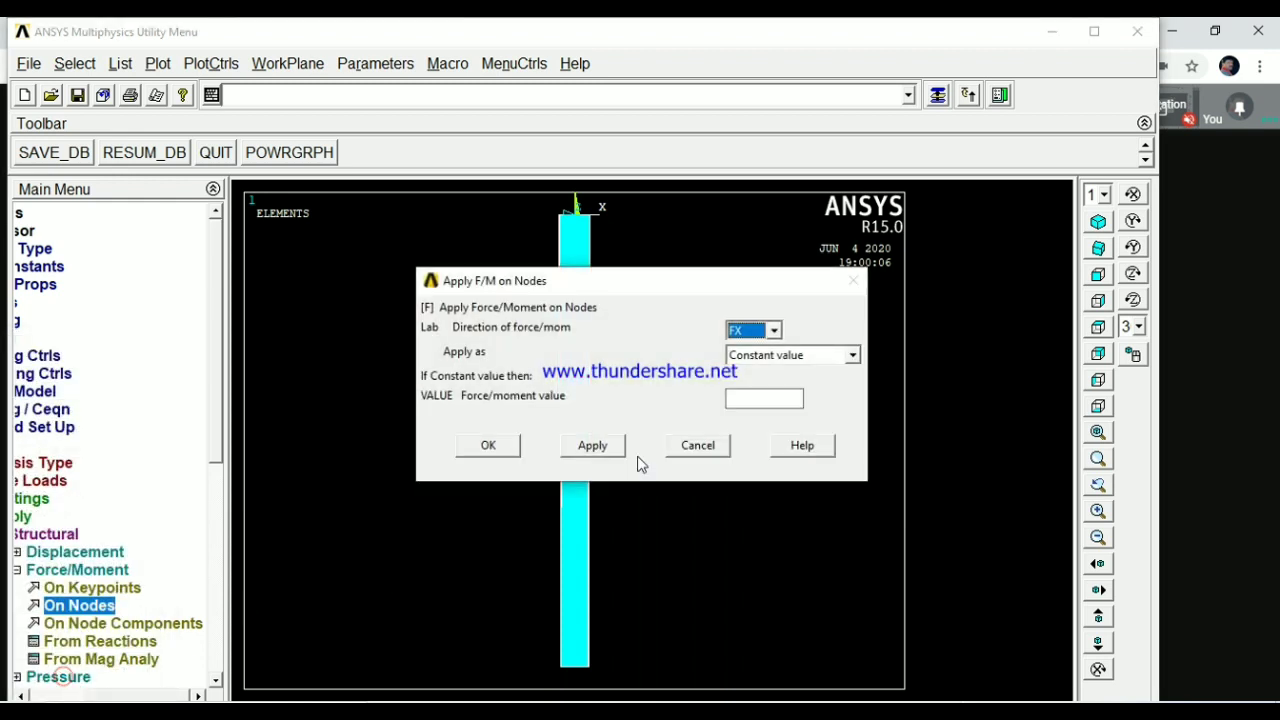
left_click(770, 330)
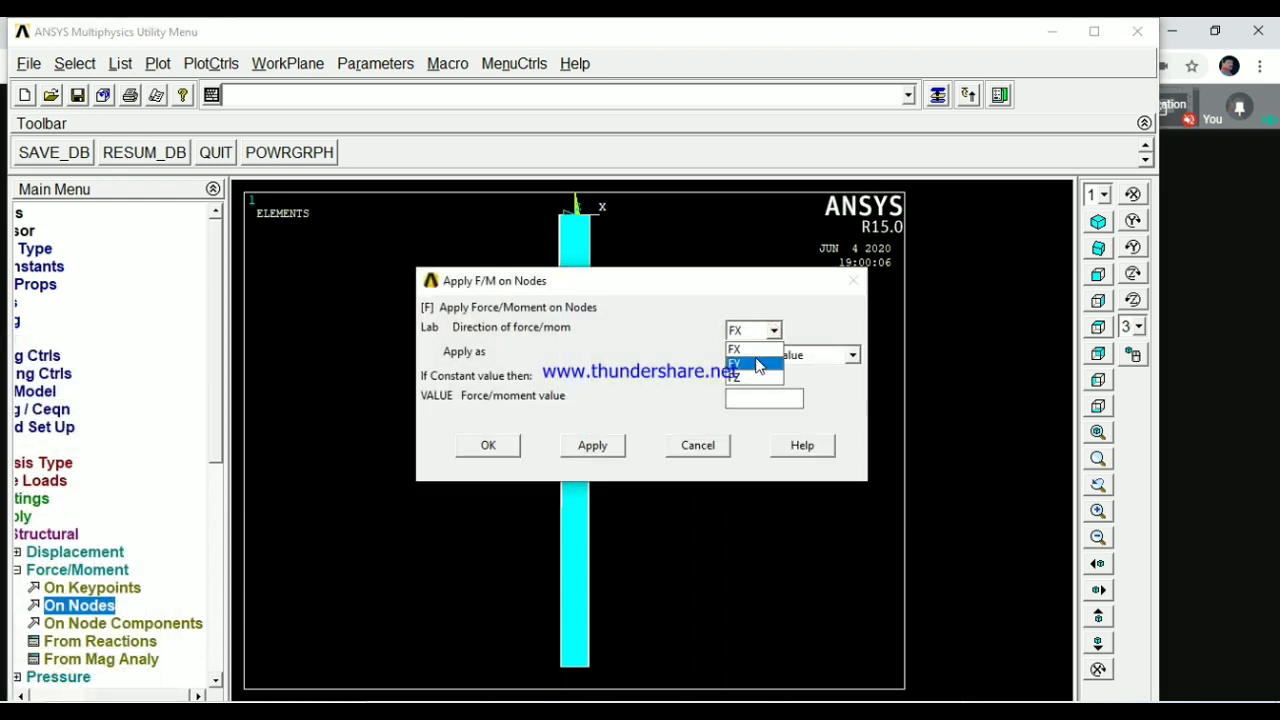
left_click(757, 364)
left_click(747, 398)
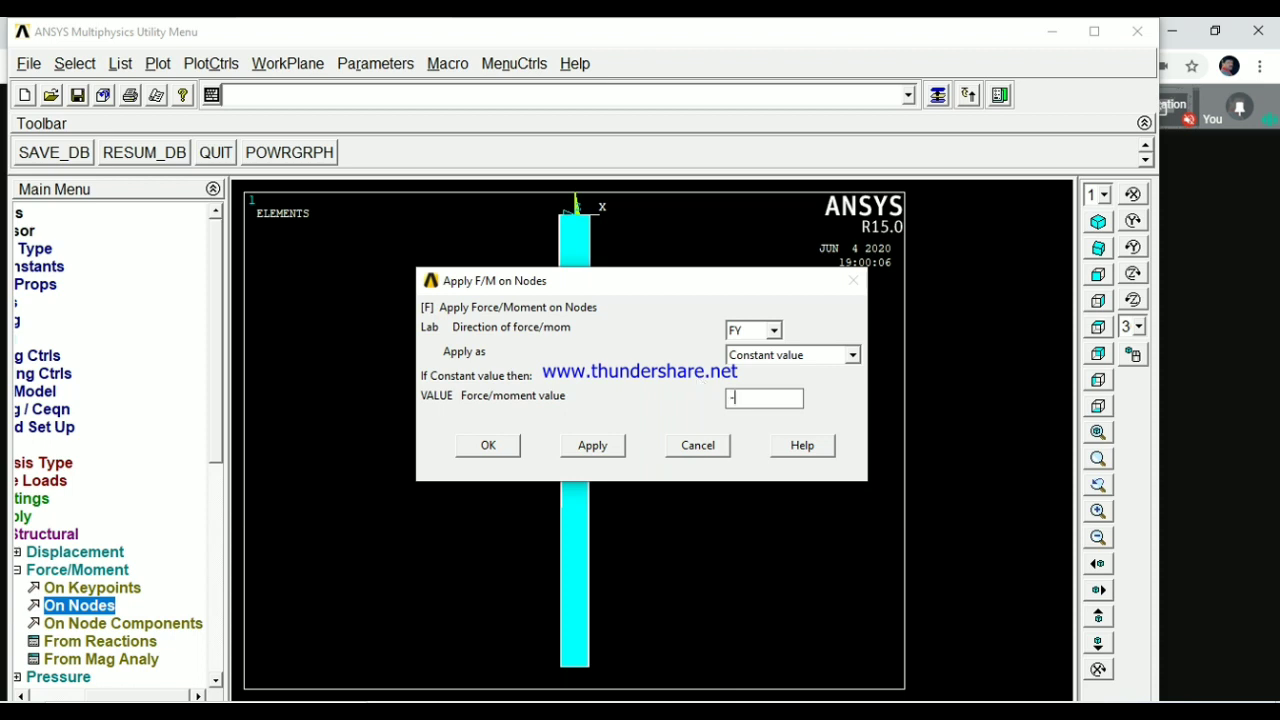
type("-1125")
left_click(490, 447)
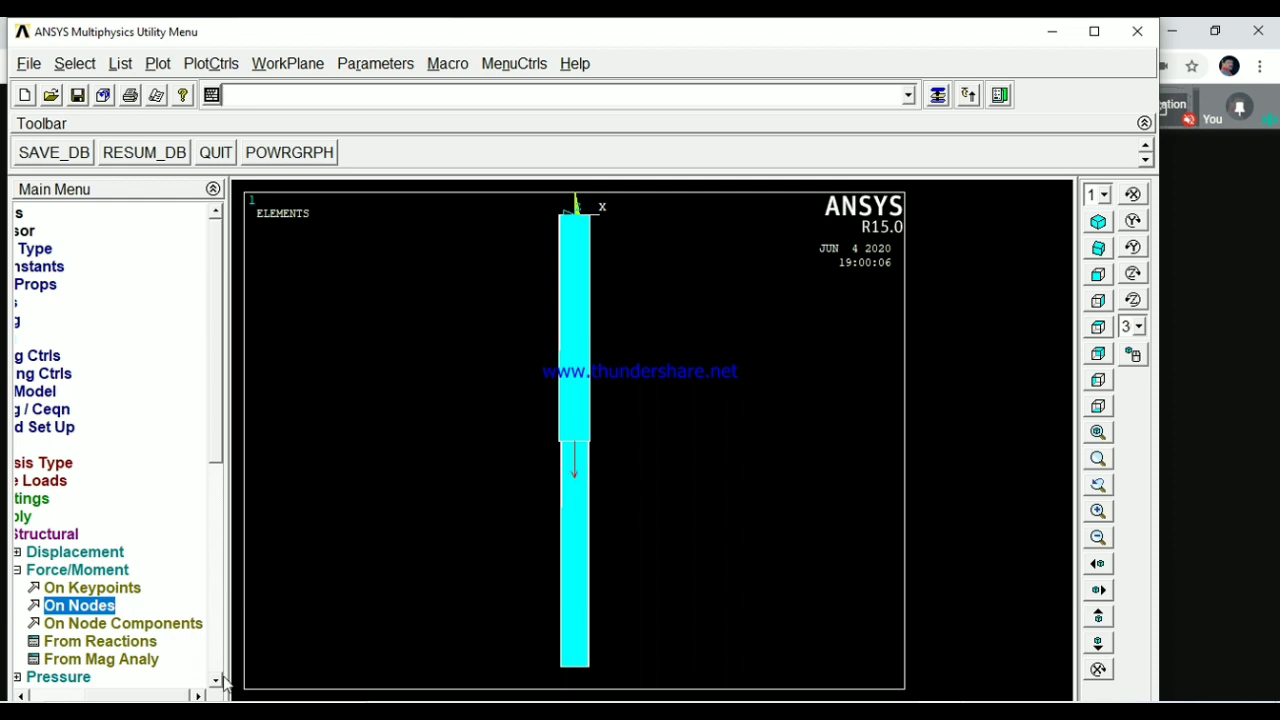
- Add a density of 0.52E-5 to material model number 1, keeping its linear isotropic properties
left_click(172, 700)
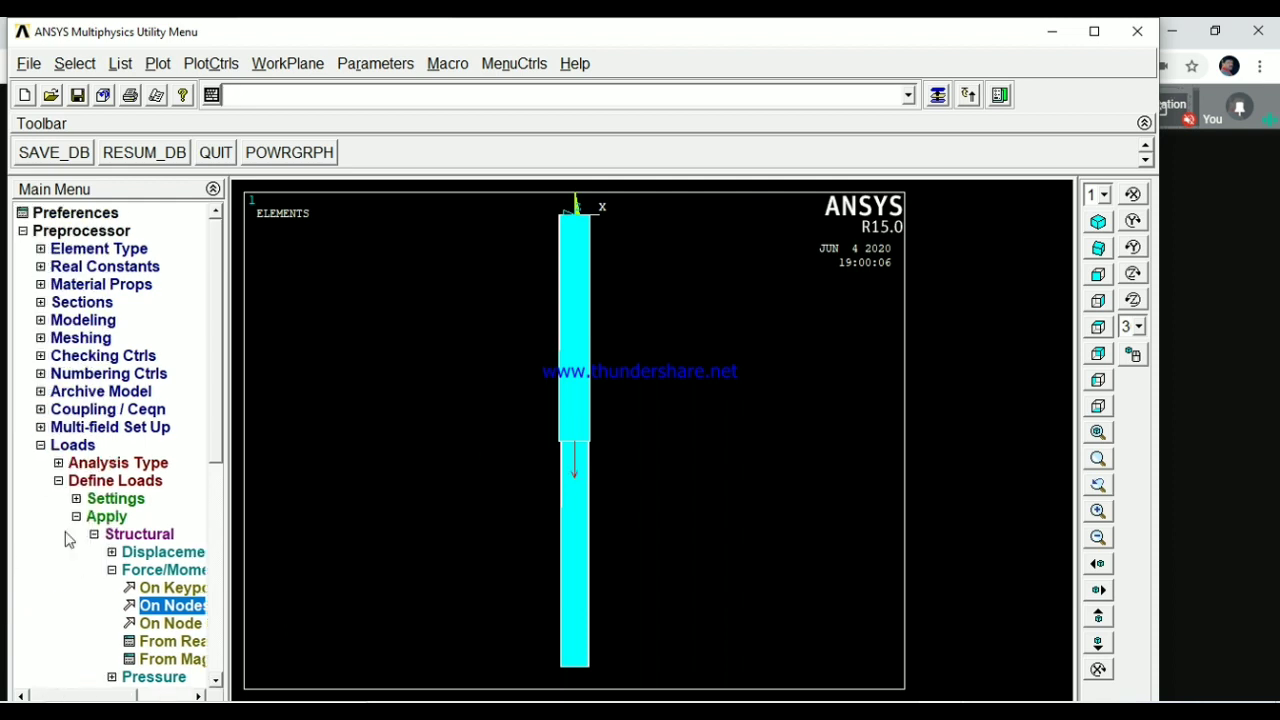
left_click(125, 286)
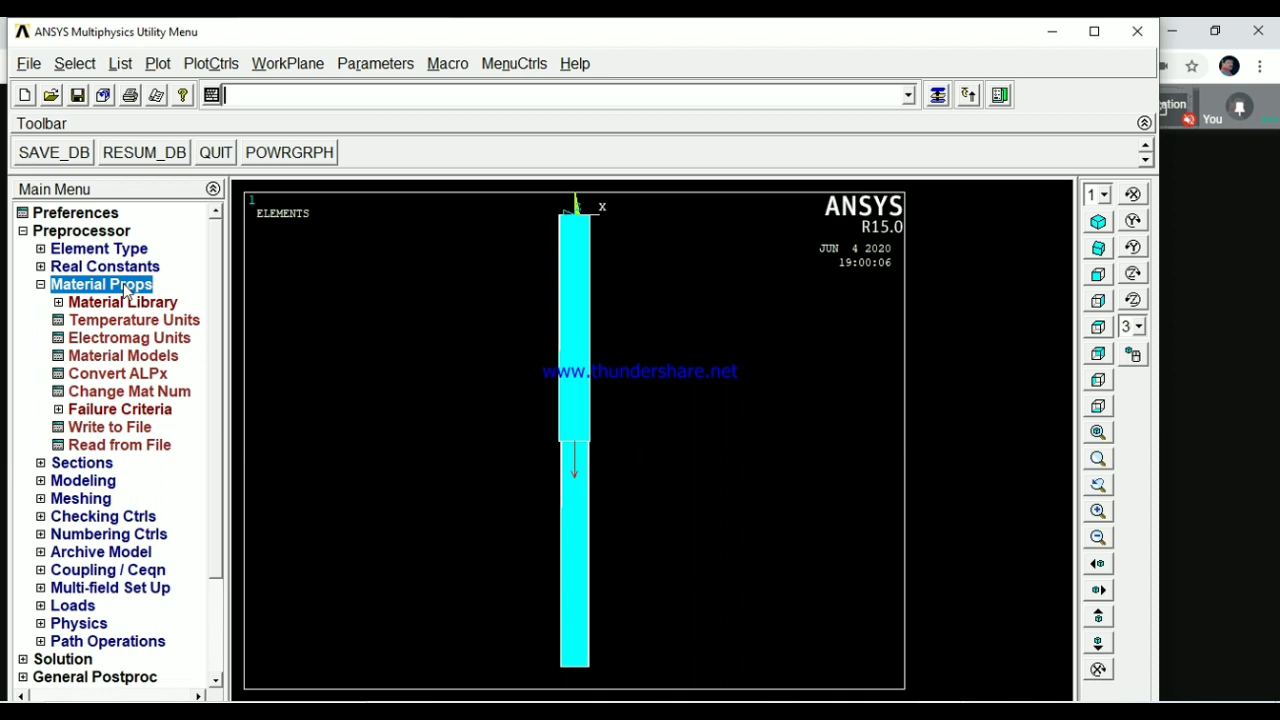
left_click(120, 356)
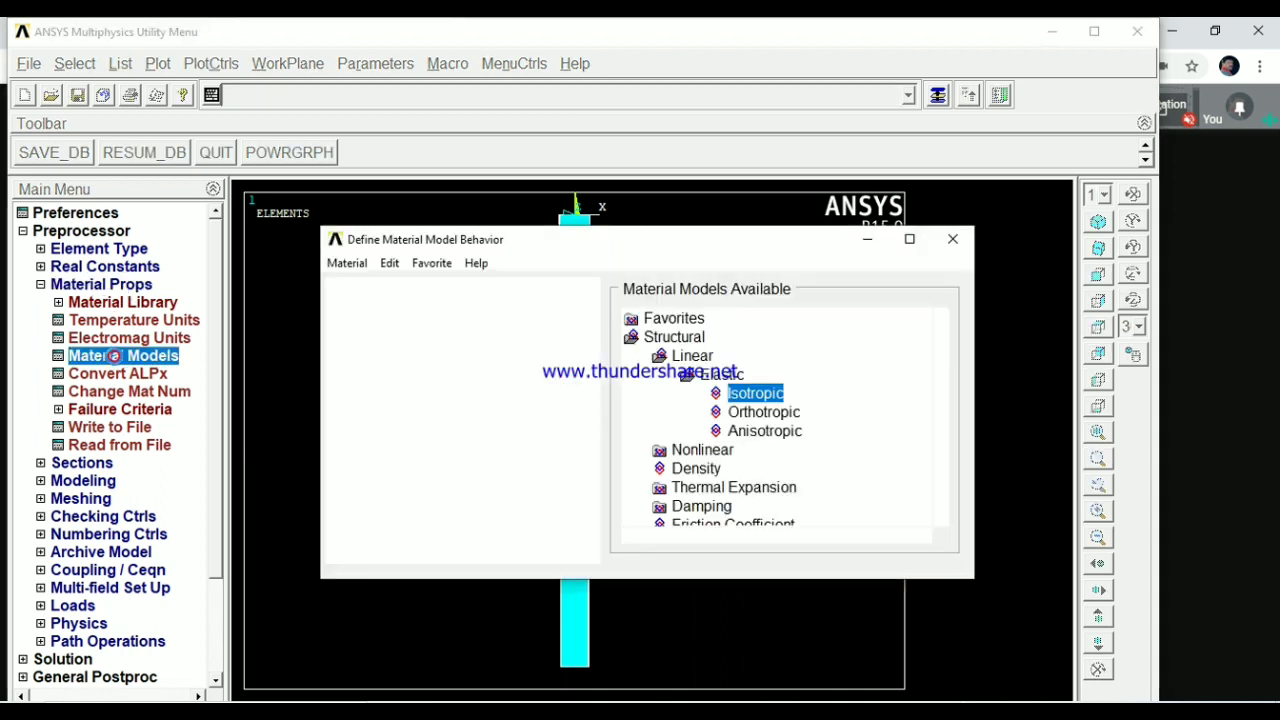
double_click(781, 400)
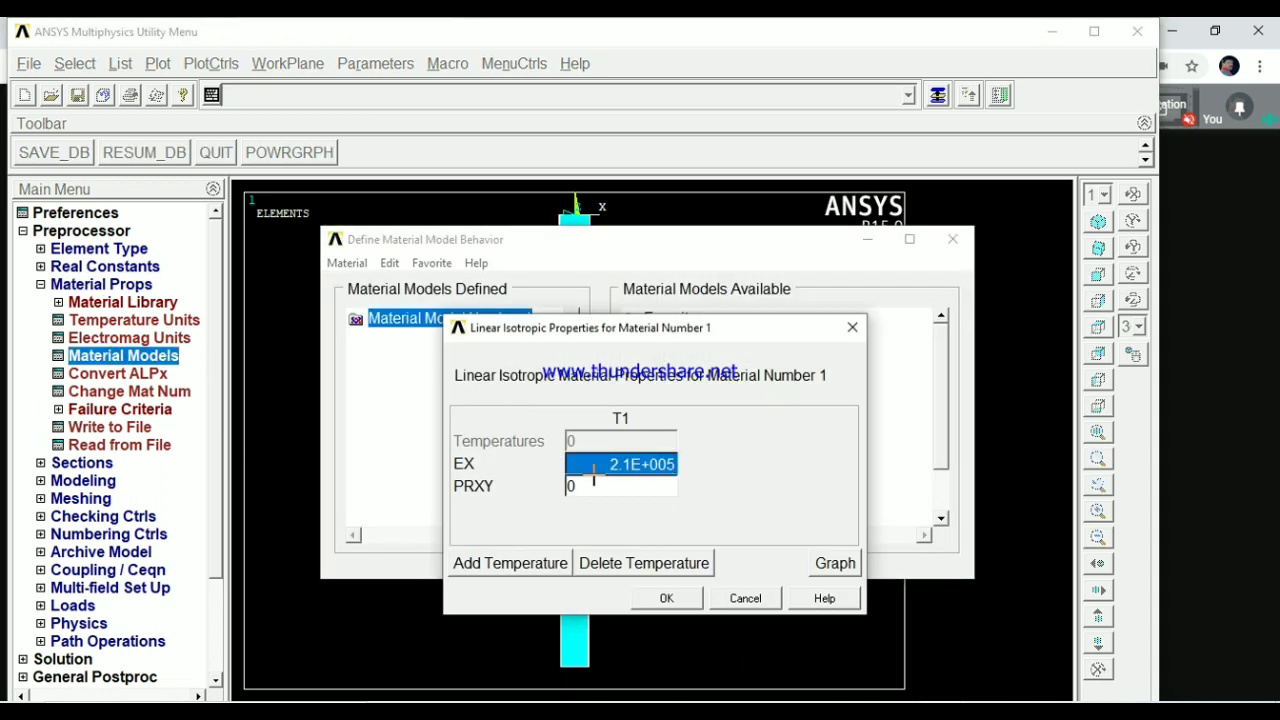
left_click(665, 600)
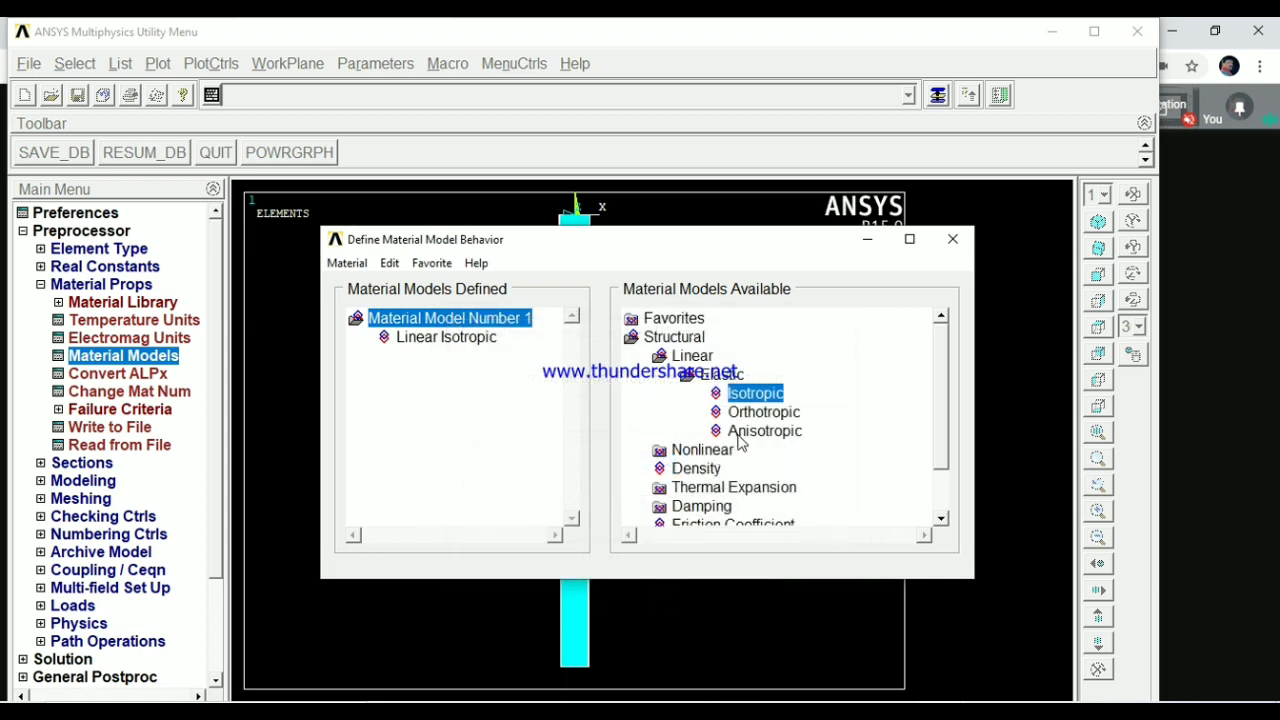
double_click(700, 468)
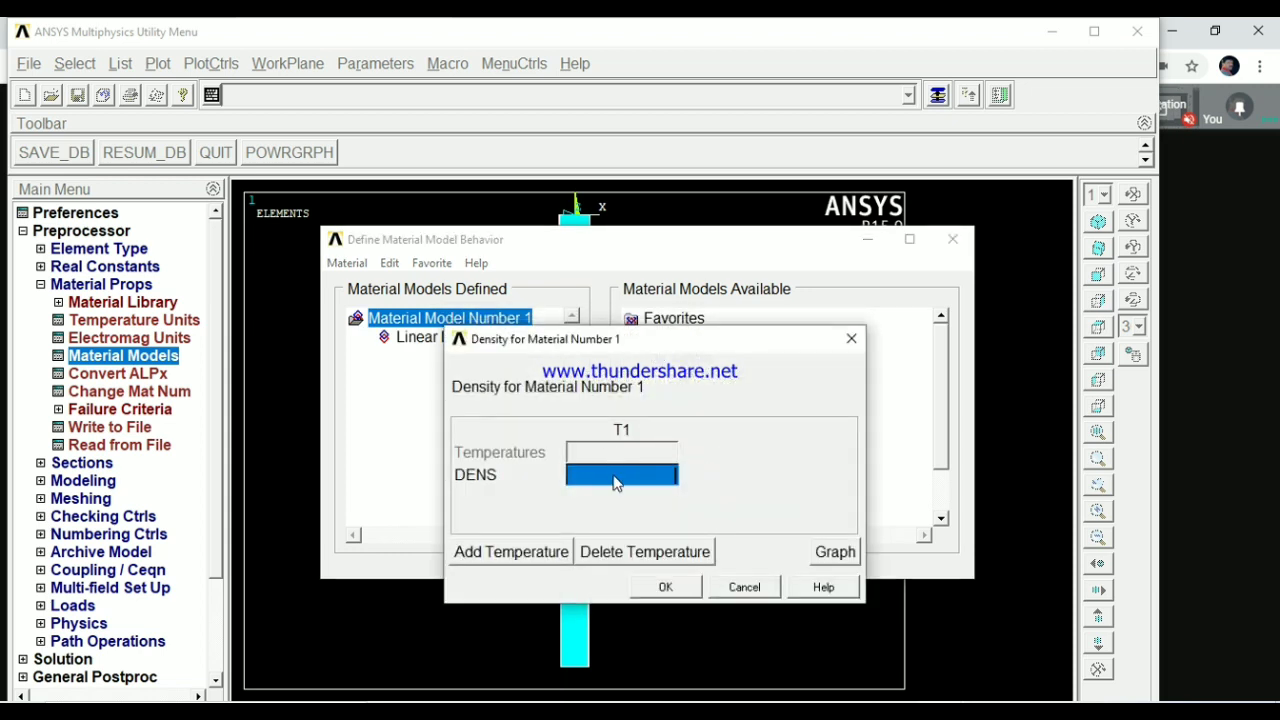
left_click(613, 475)
type("0")
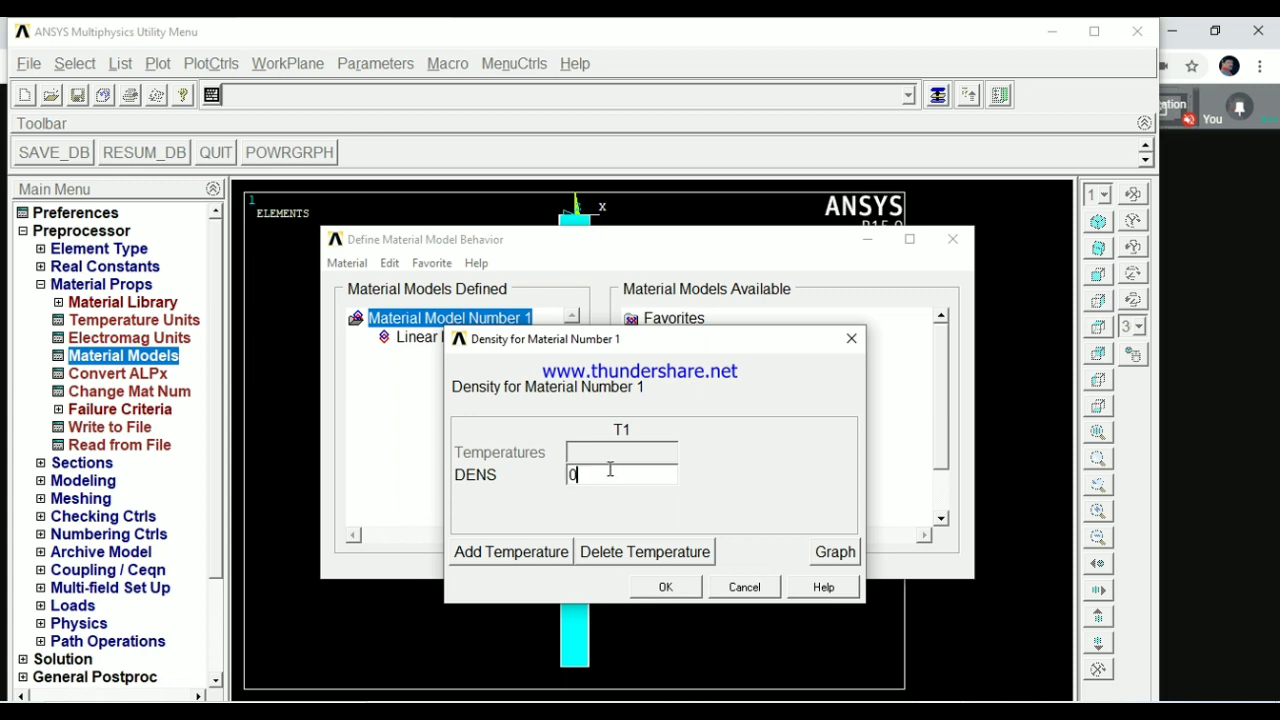
type(".52E-5")
left_click(661, 588)
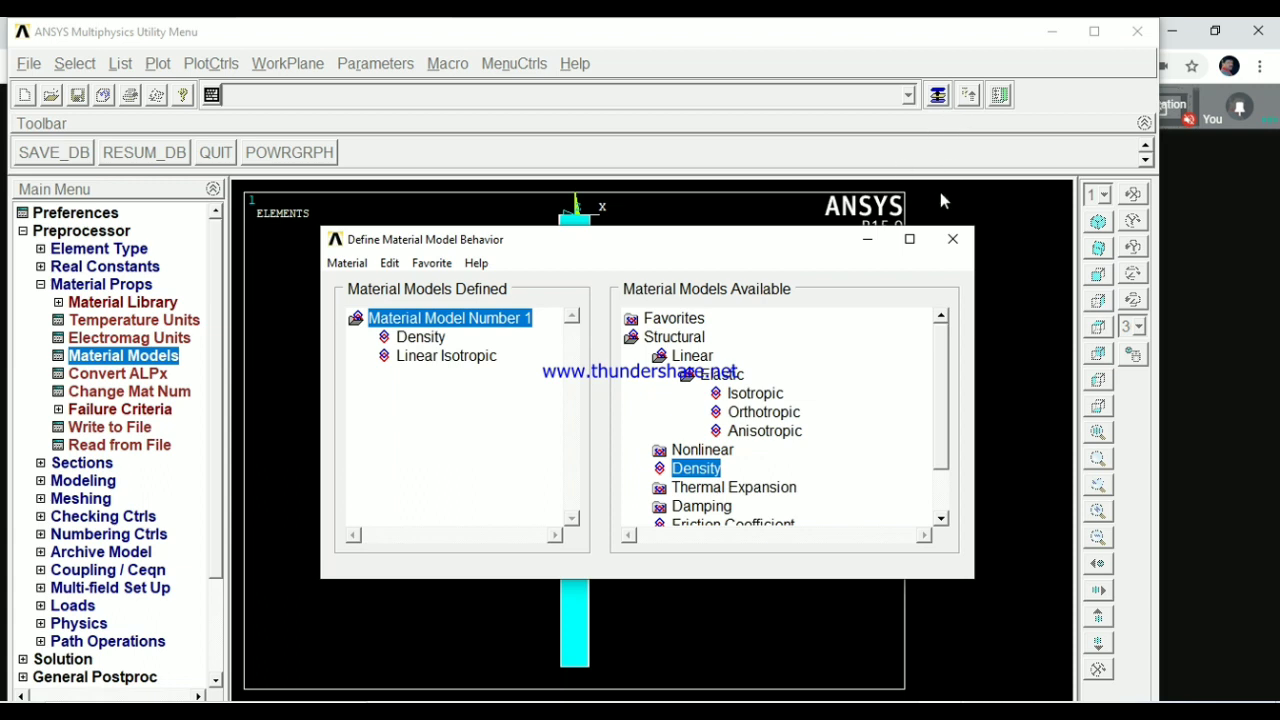
left_click(955, 245)
- Solve the current load step and close the solution note and status window
left_click(80, 287)
left_click(76, 290)
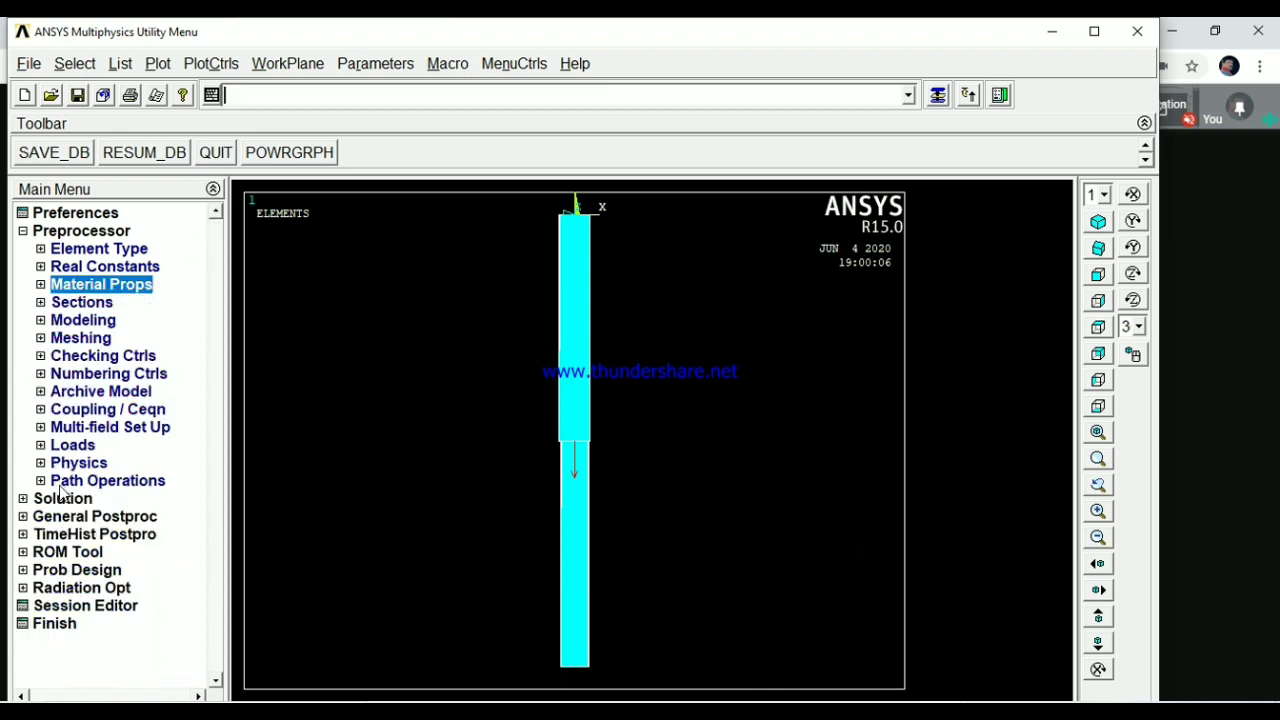
left_click(68, 232)
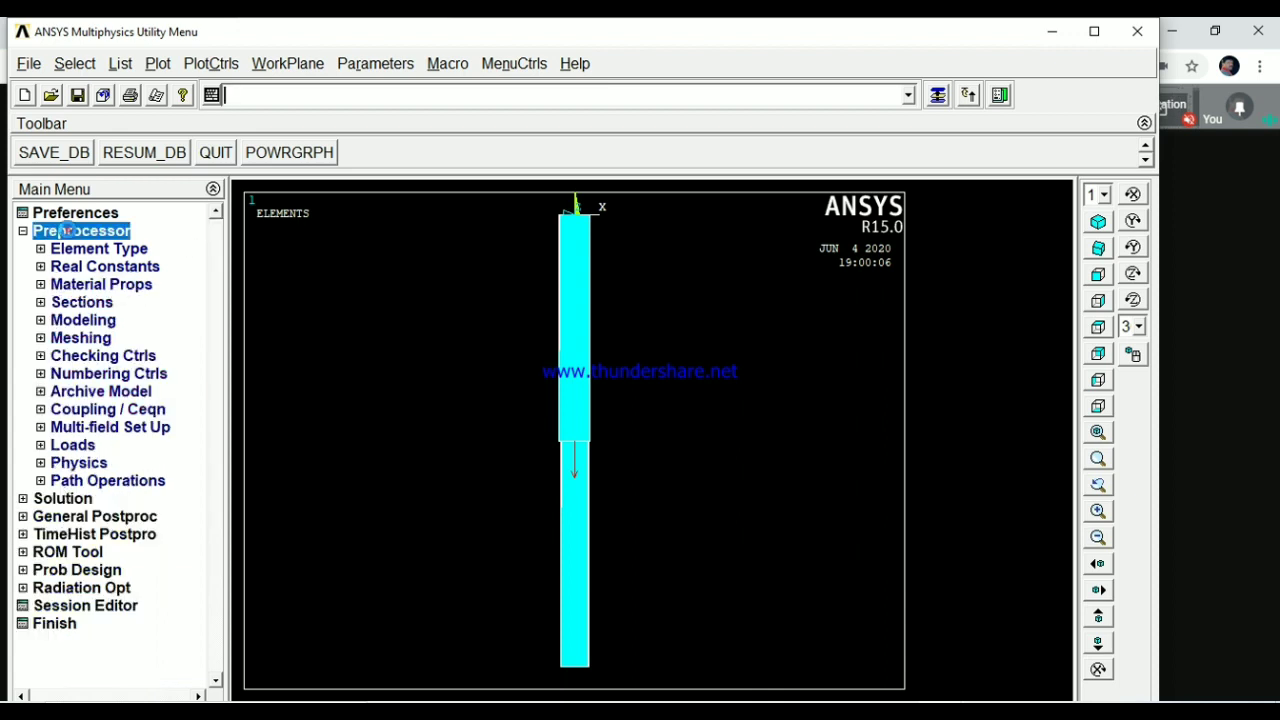
left_click(68, 232)
left_click(62, 250)
left_click(62, 250)
left_click(65, 355)
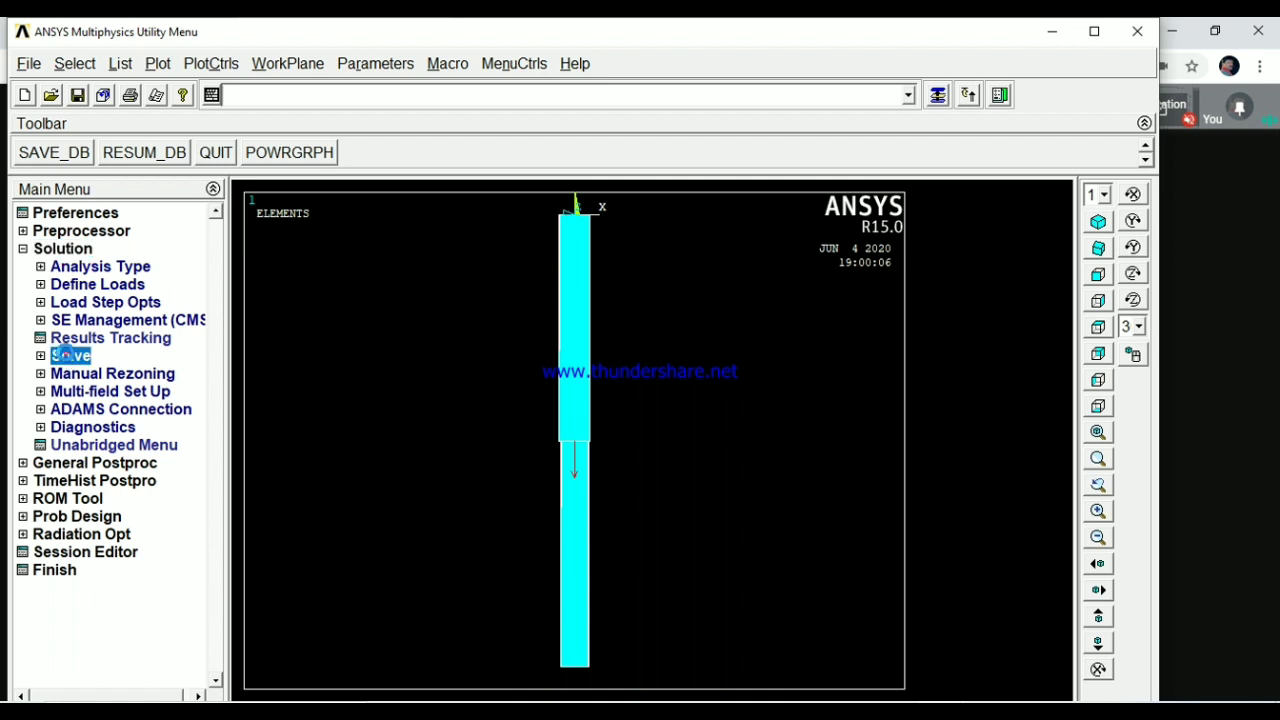
left_click(60, 355)
left_click(93, 373)
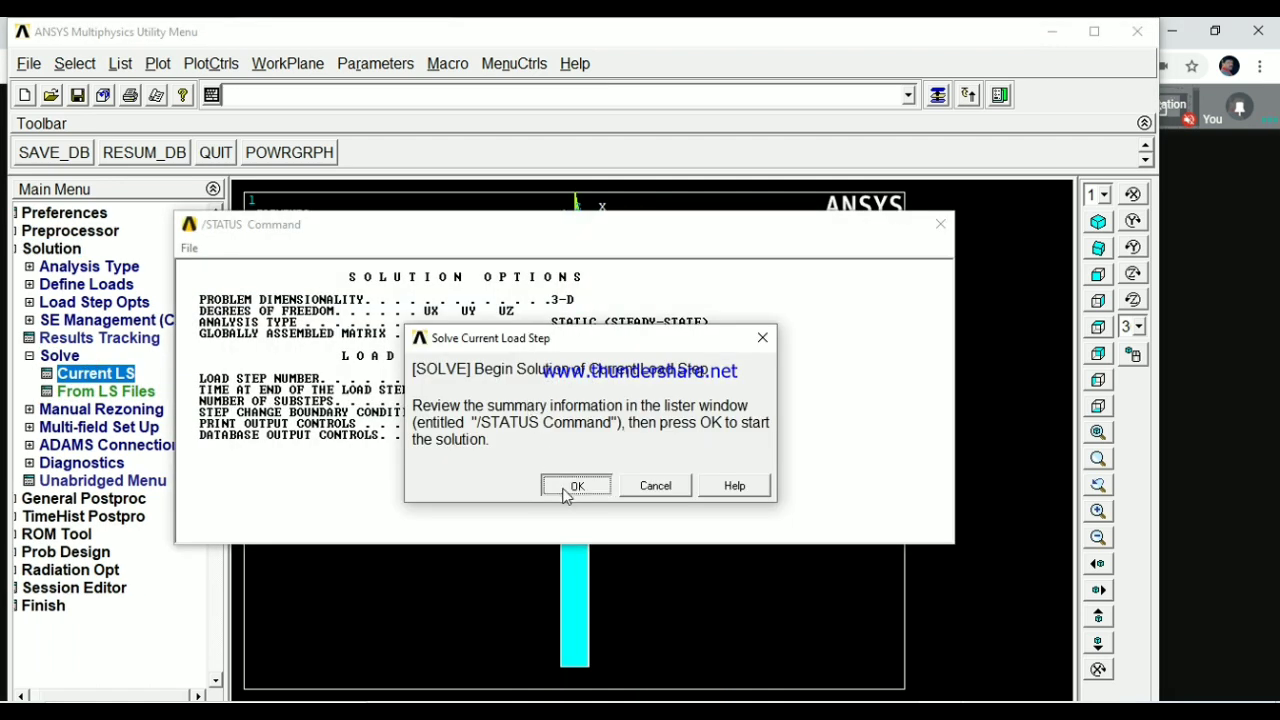
left_click(568, 485)
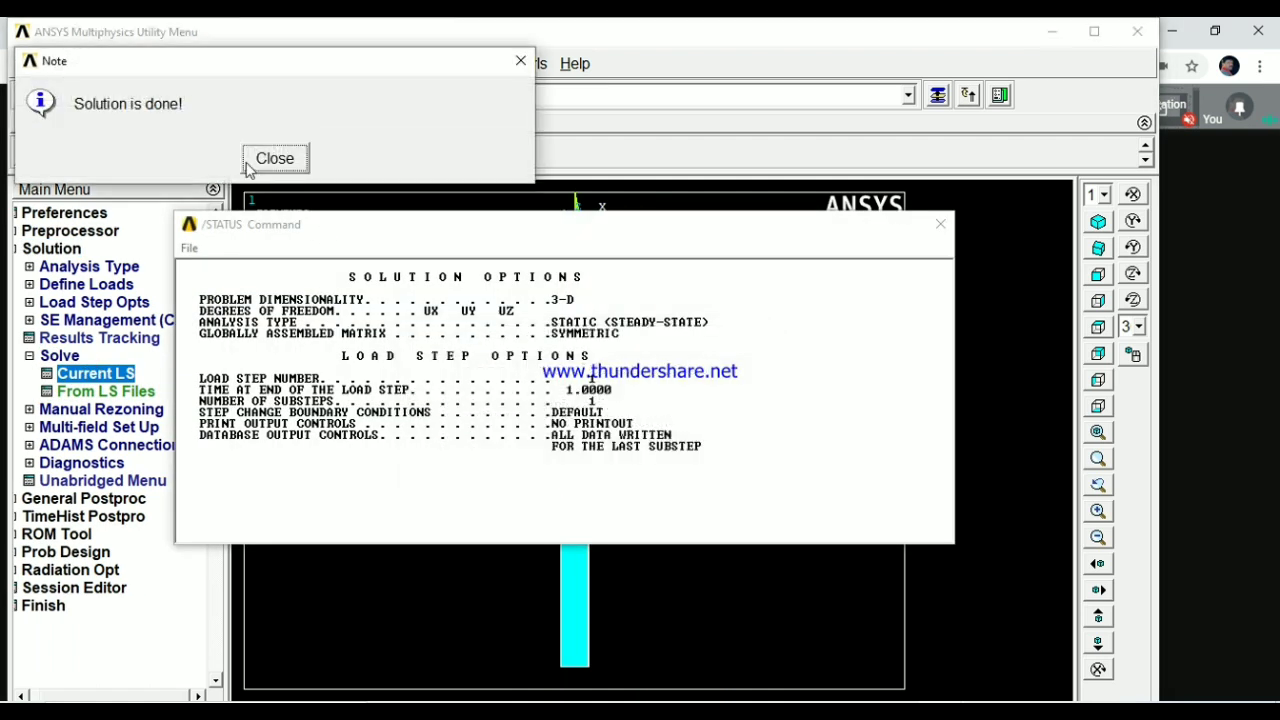
left_click(277, 162)
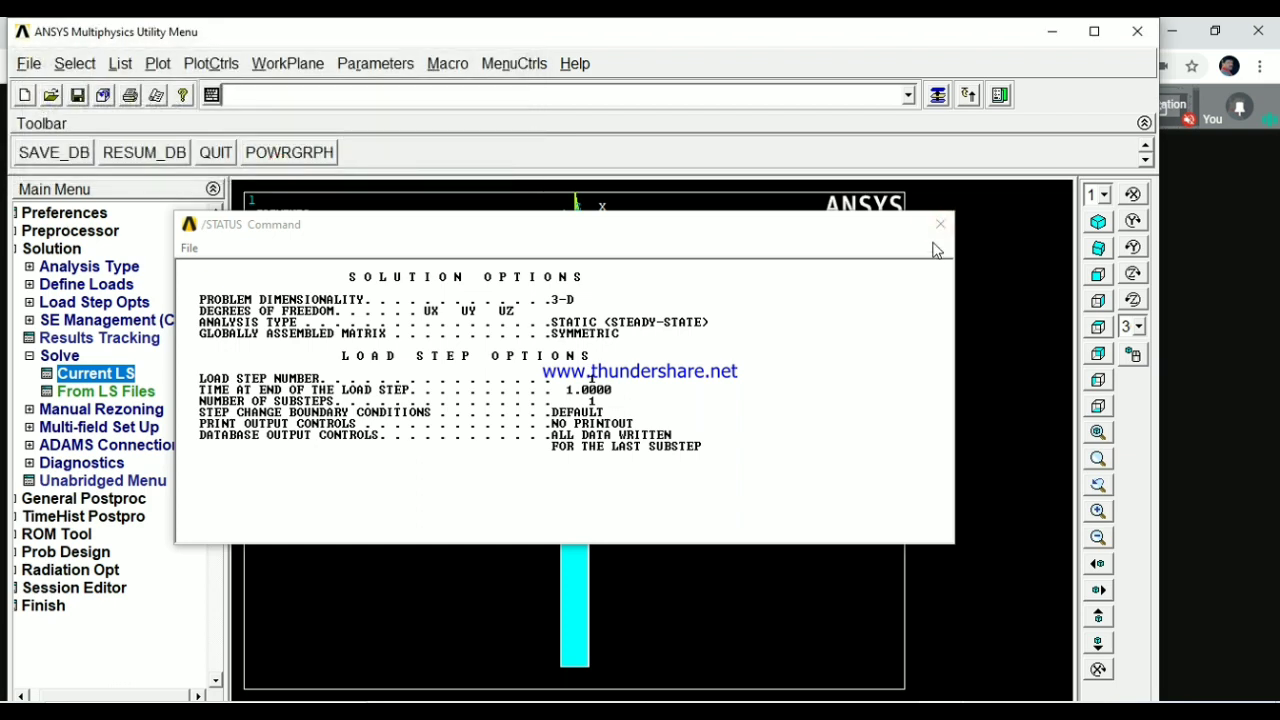
left_click(940, 224)
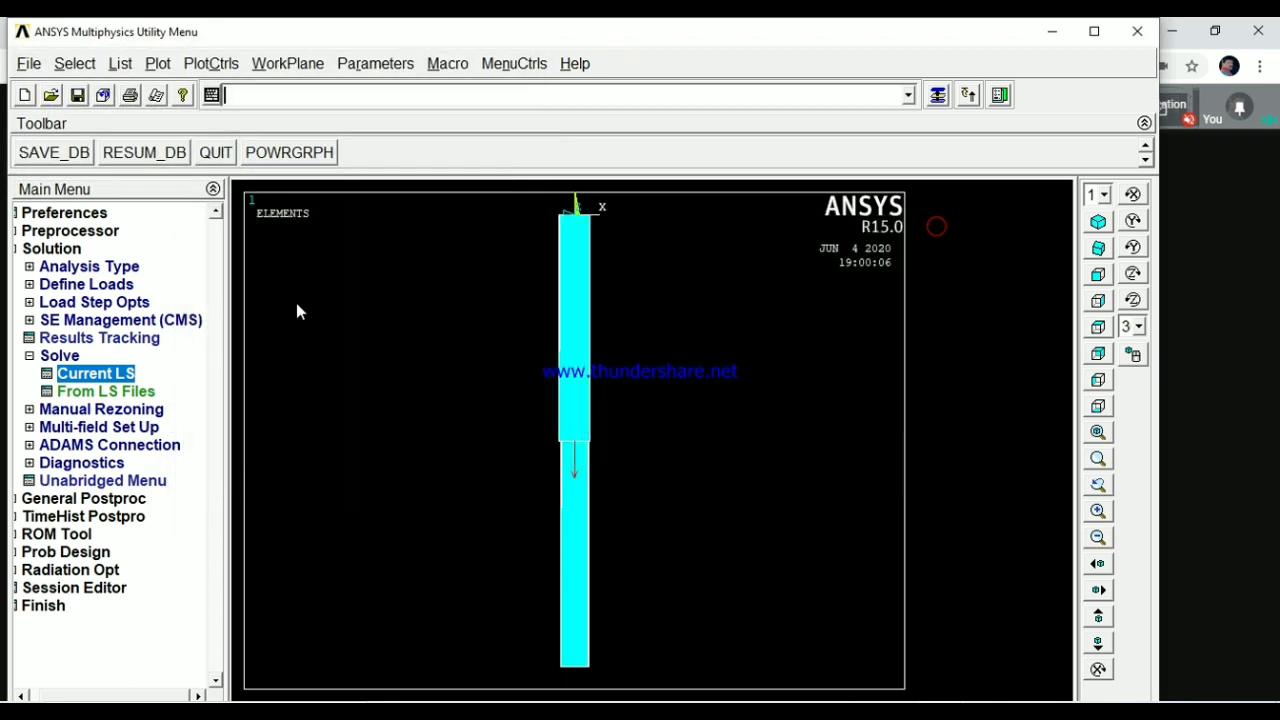
- Define an element table item labelled STERESS from the by-sequence-number results data LS, 1
left_click(40, 250)
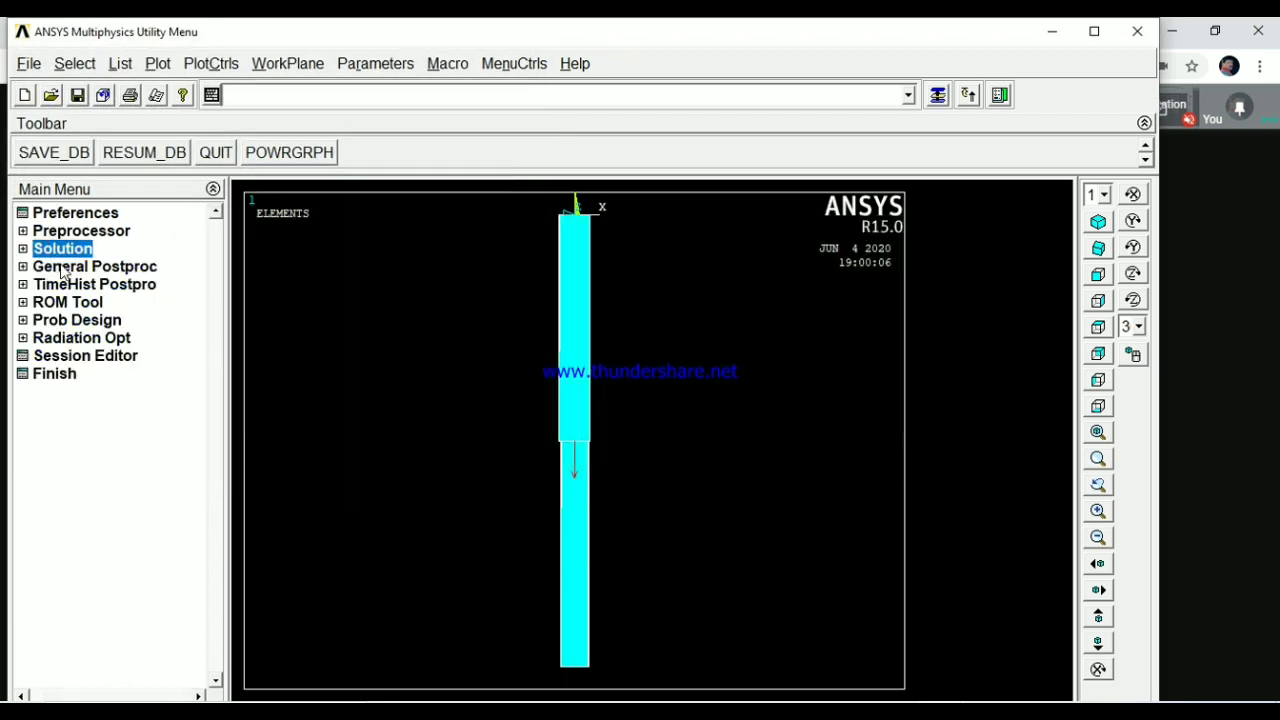
left_click(62, 267)
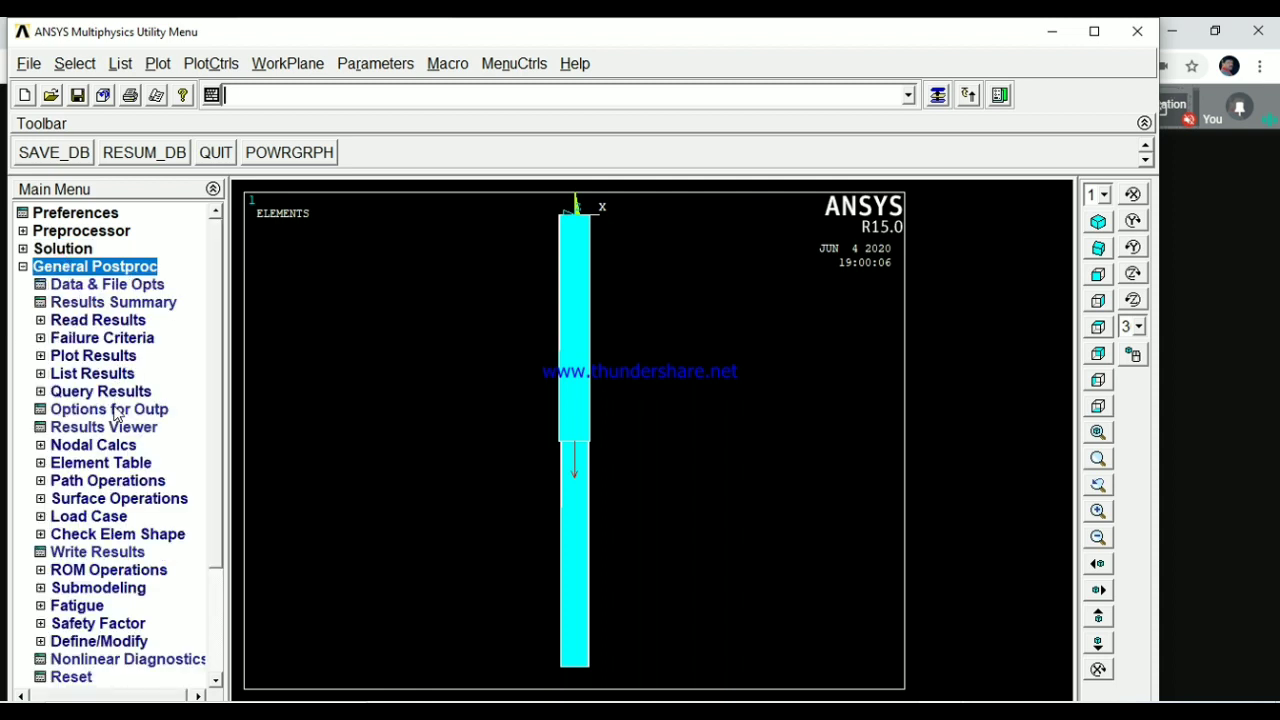
left_click(114, 466)
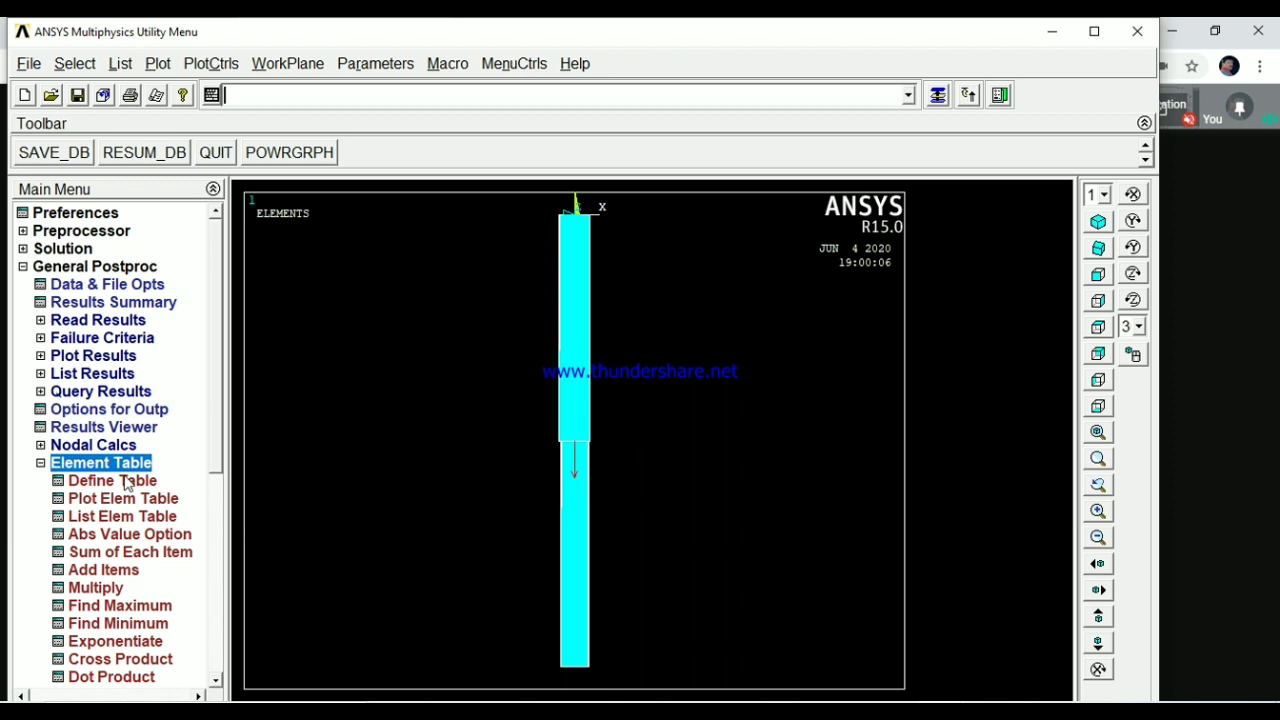
left_click(126, 484)
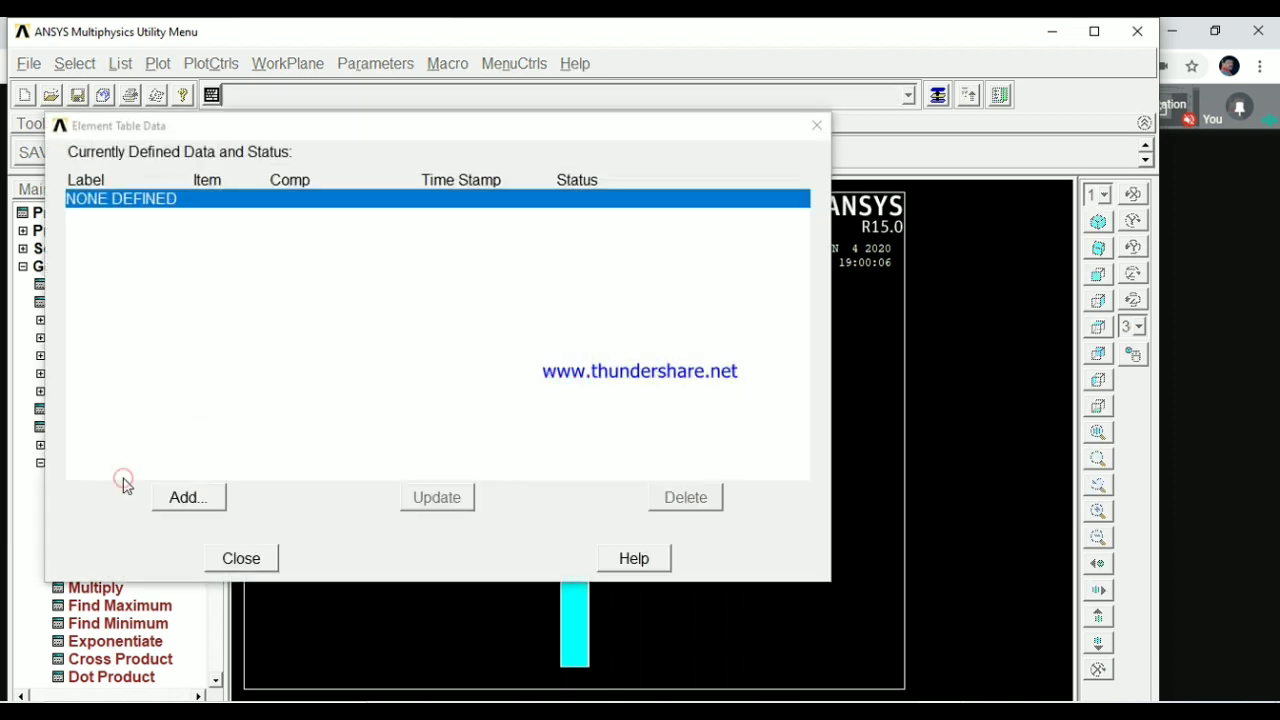
left_click(176, 500)
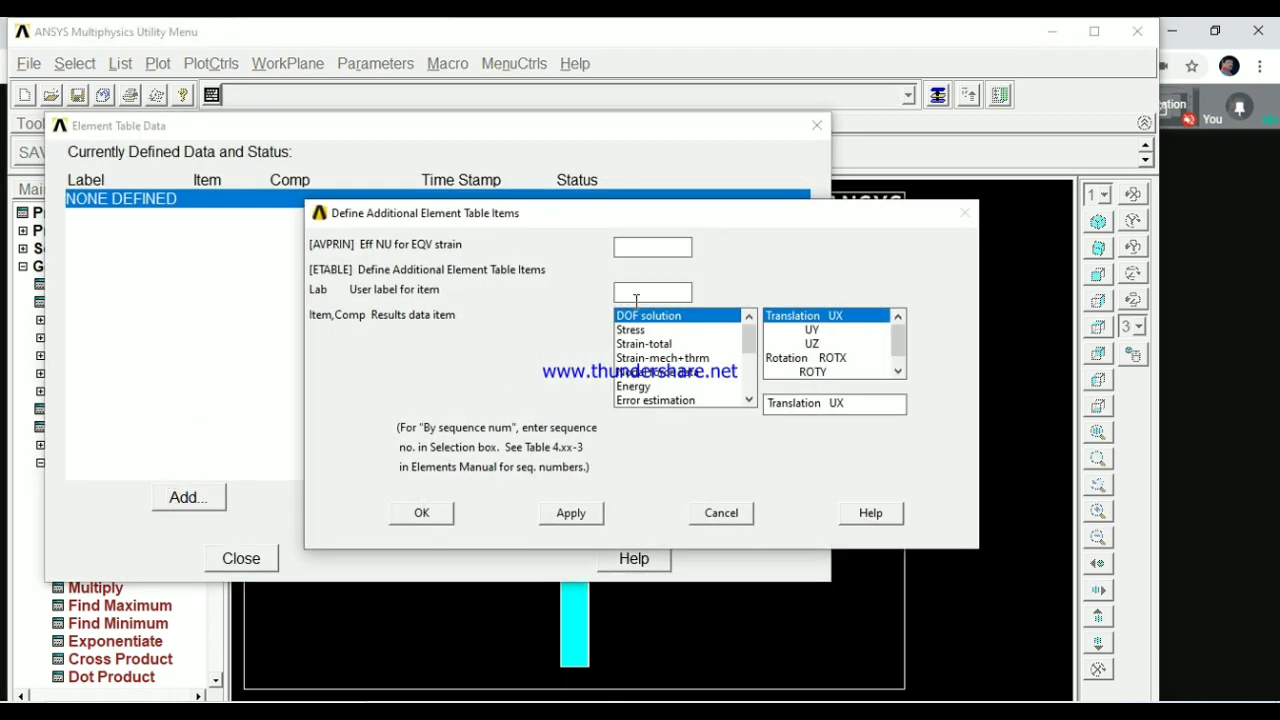
type("STERESS")
scroll(745, 340, "down", 3)
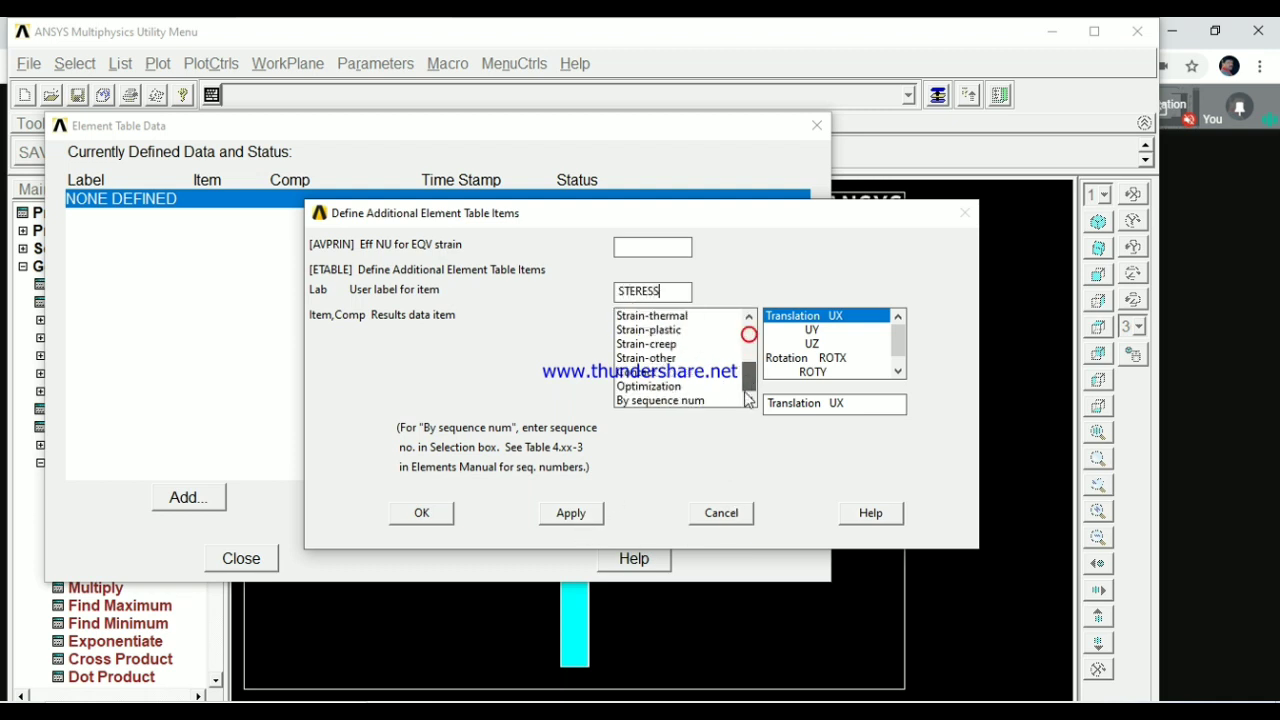
left_click(688, 400)
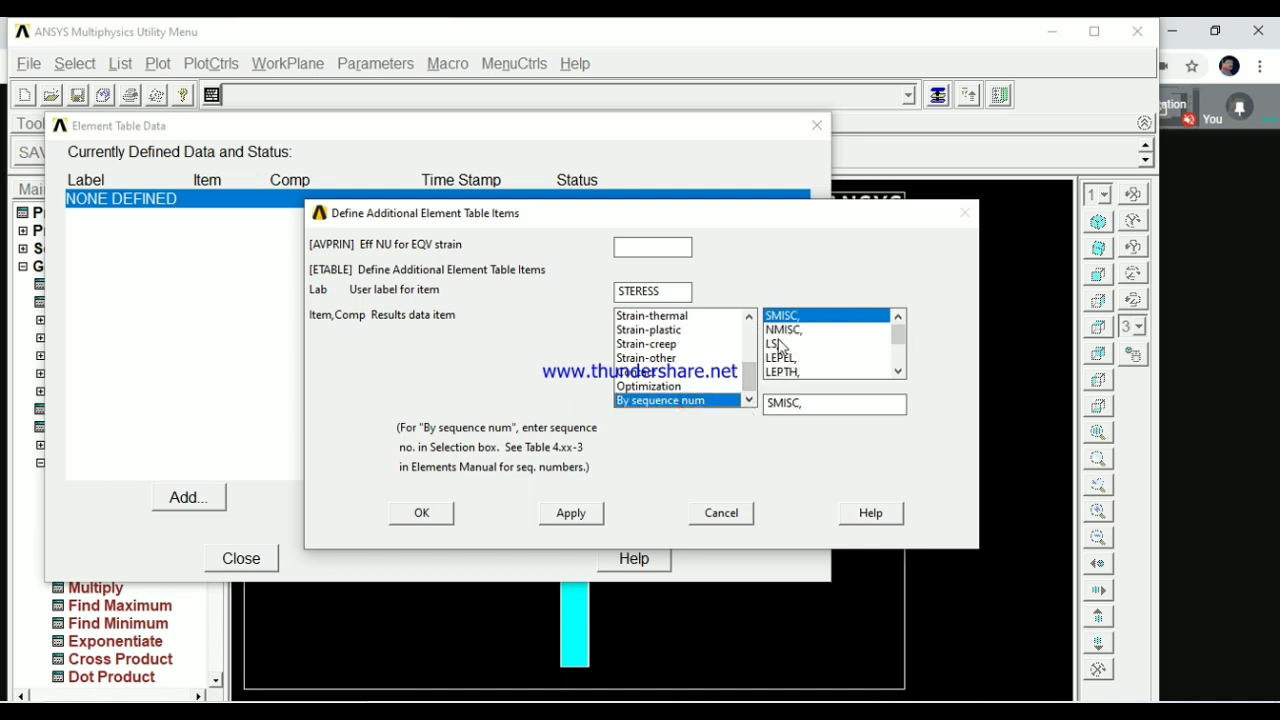
left_click(782, 344)
left_click(778, 403)
type("1")
left_click(573, 513)
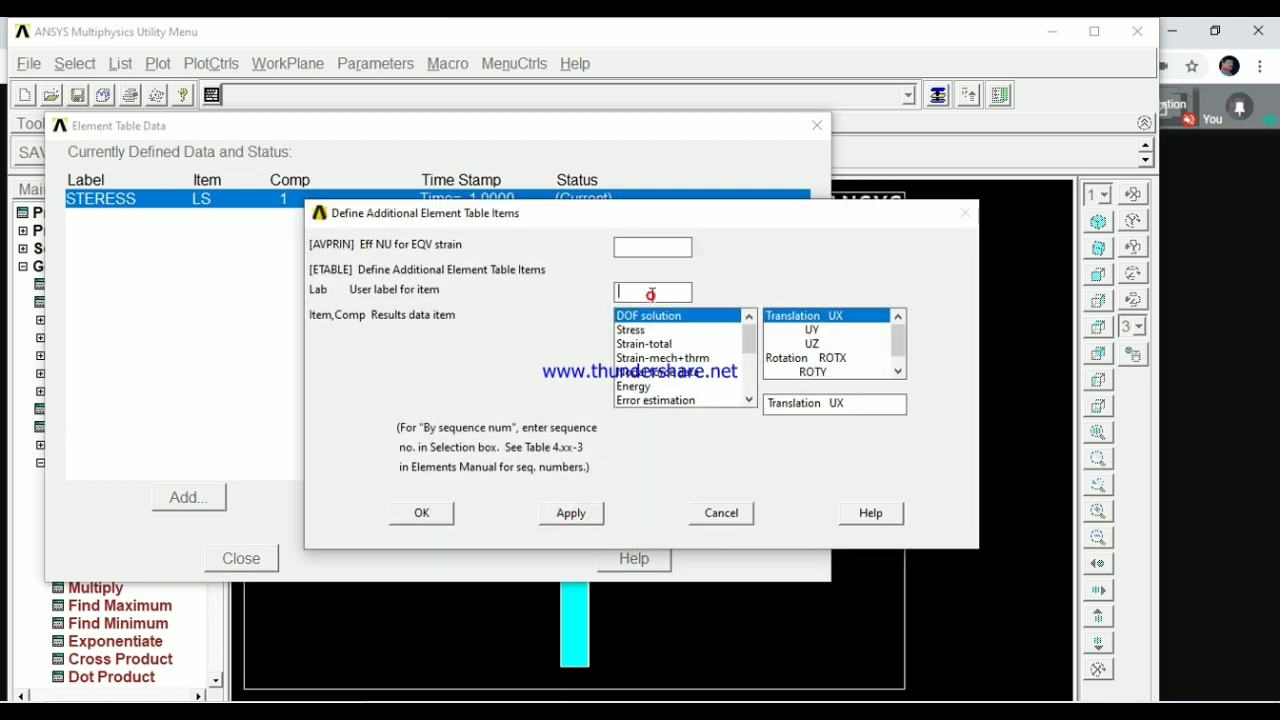
- Add an element table item labelled STRAIN using by-sequence-number data LEPEL, 1, and finish the table definition
left_click(652, 294)
type("S")
left_click(749, 360)
left_click(700, 400)
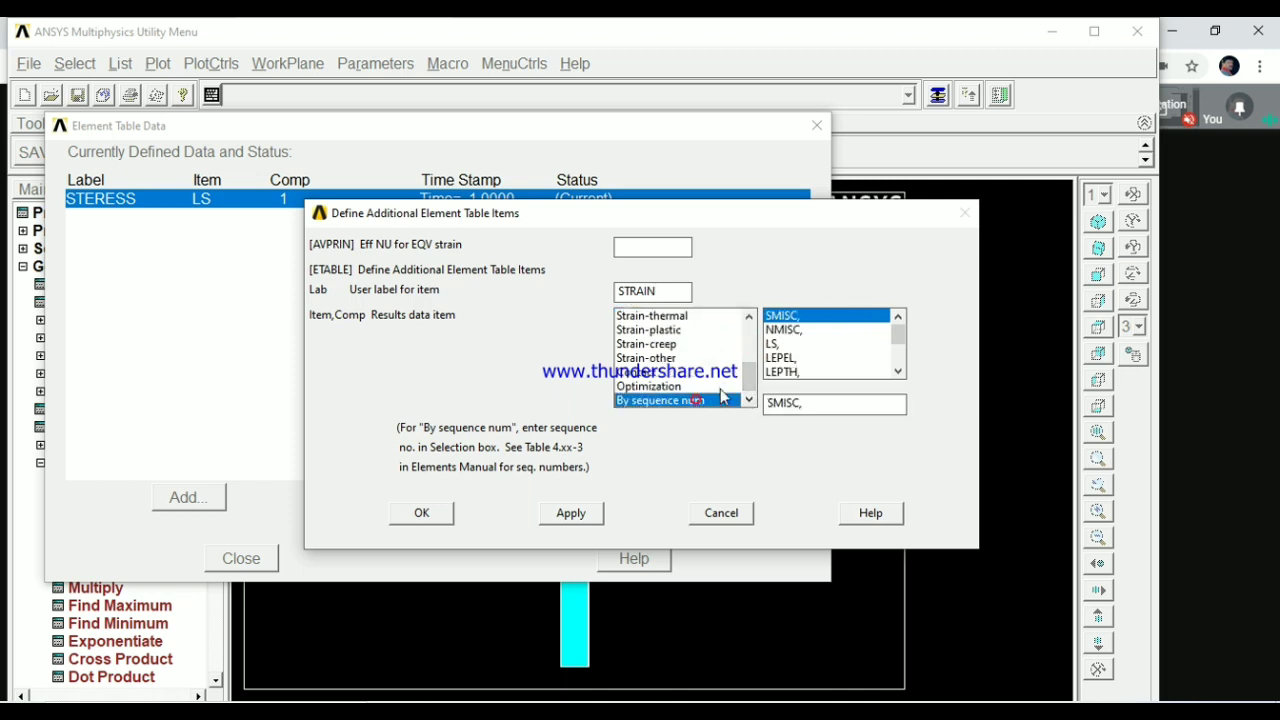
left_click(779, 357)
left_click(807, 404)
type("1")
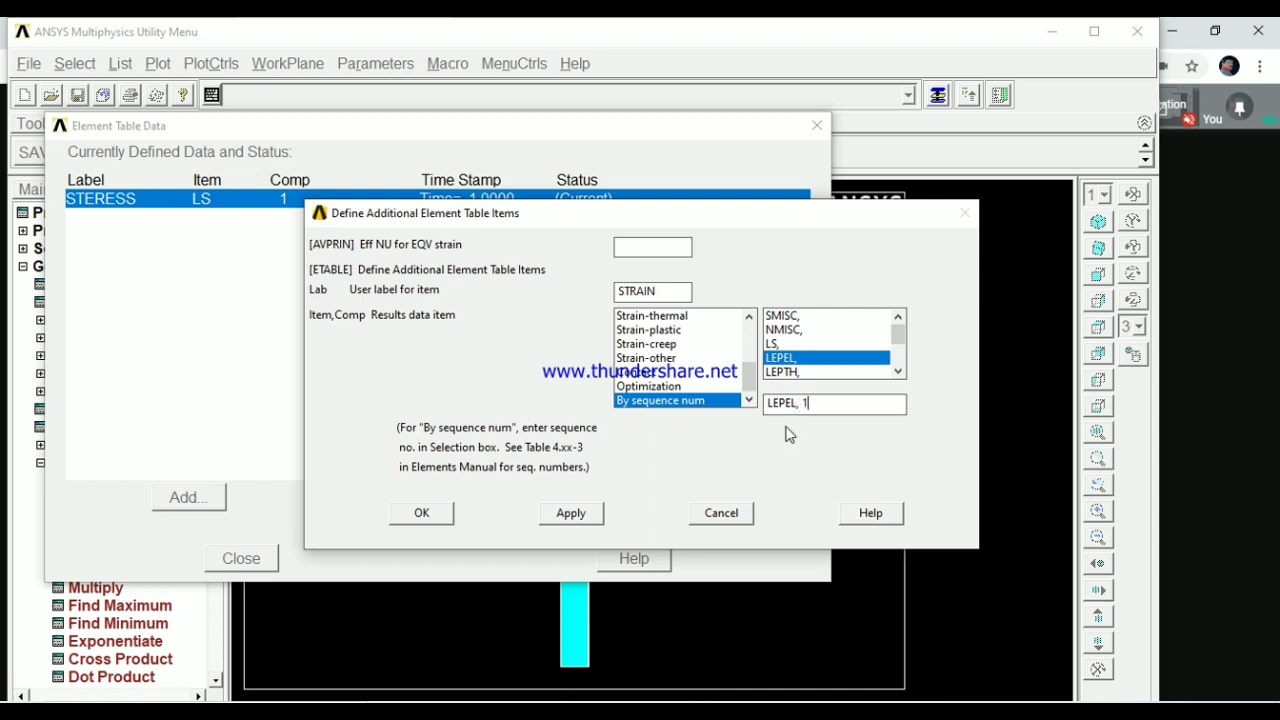
left_click(408, 513)
left_click(243, 558)
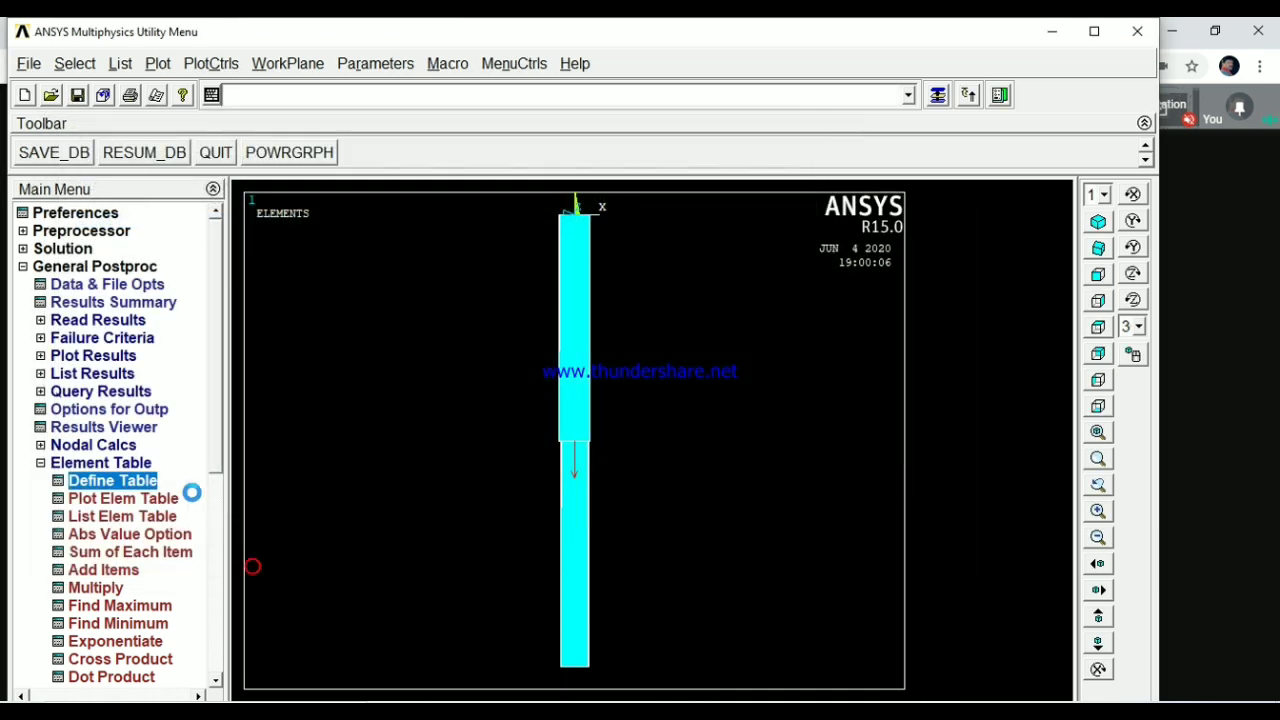
- List the element table data for STERESS and STRAIN, examine the values of both elements, and close the listing
left_click(92, 373)
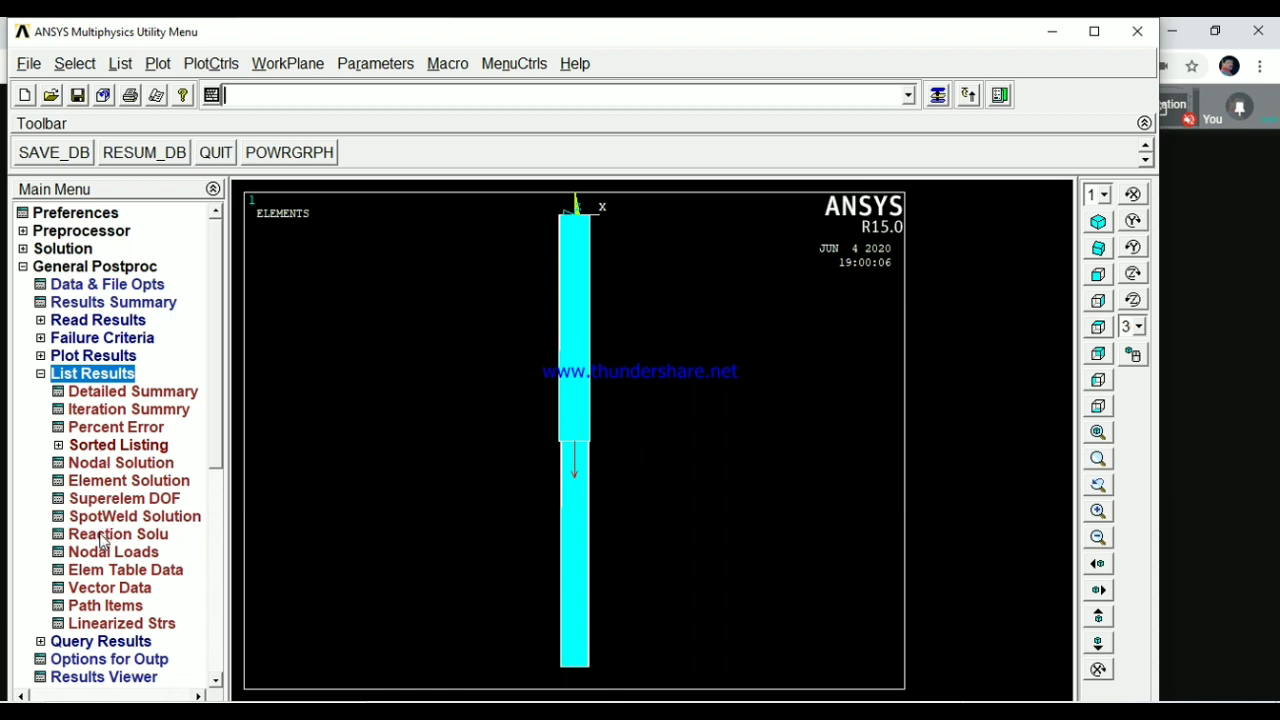
left_click(118, 569)
left_click(745, 331)
left_click(742, 344)
left_click(494, 442)
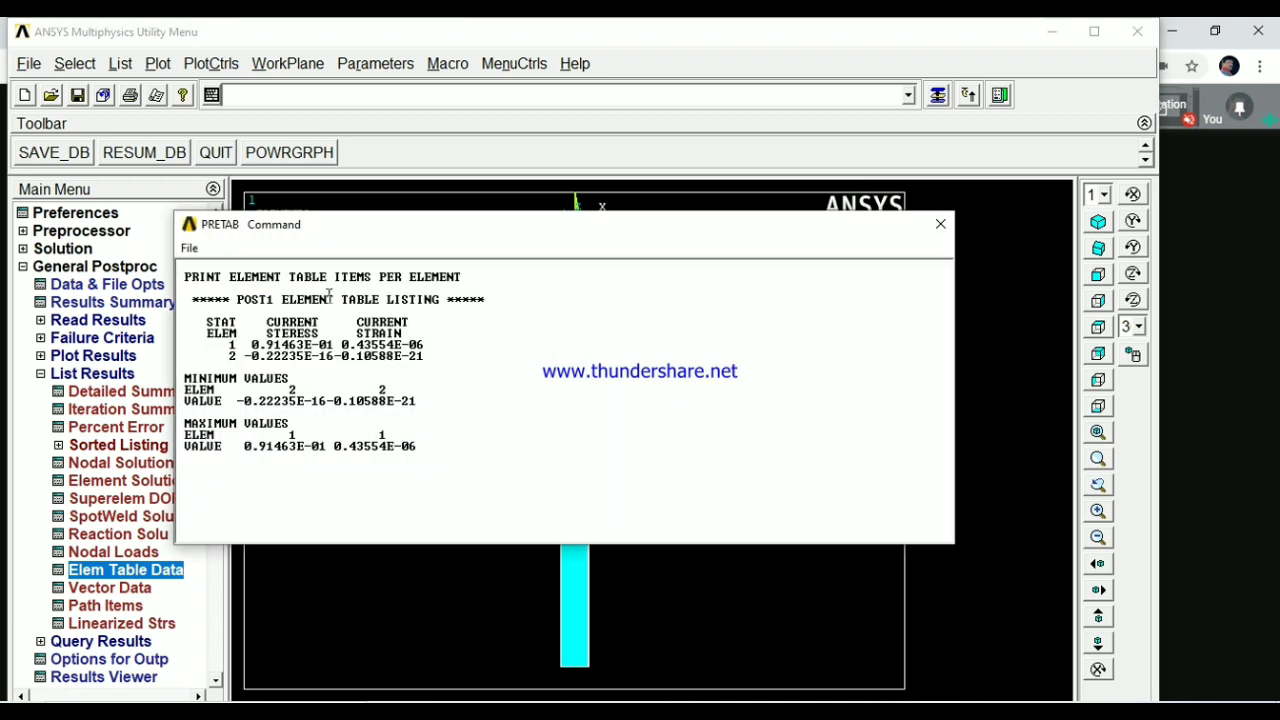
left_click_drag(364, 230, 566, 224)
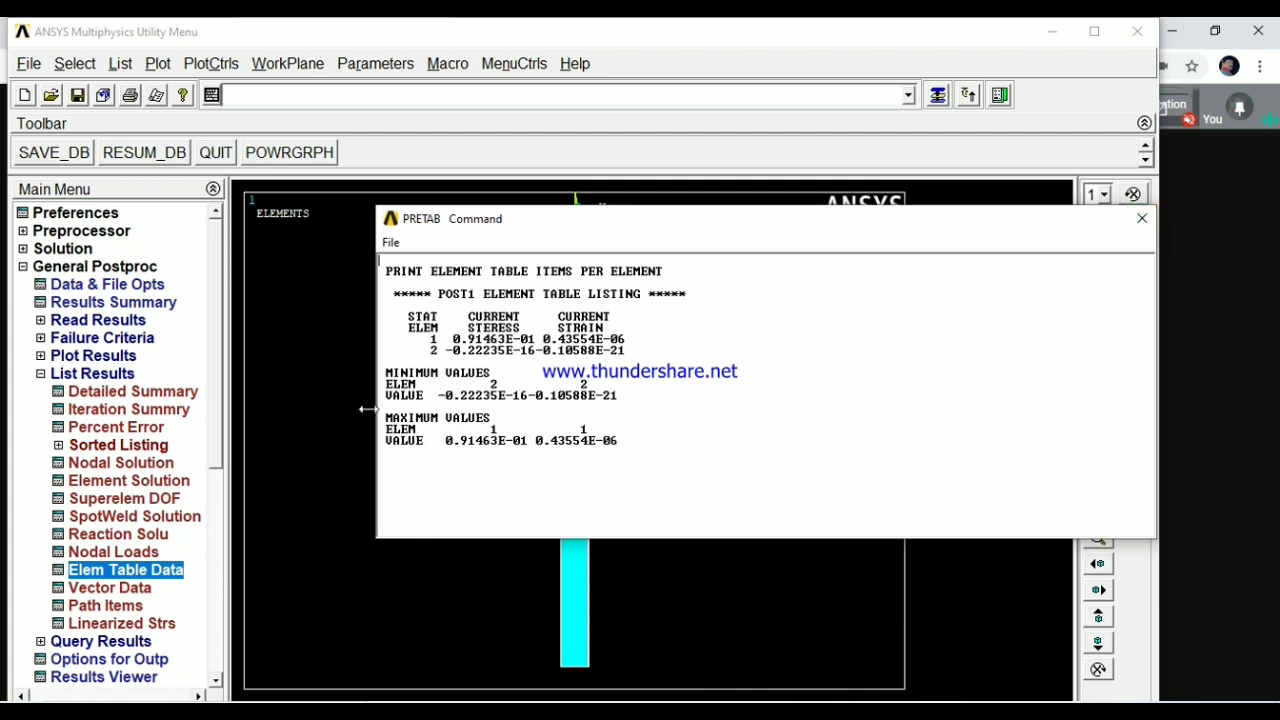
left_click_drag(444, 350, 518, 352)
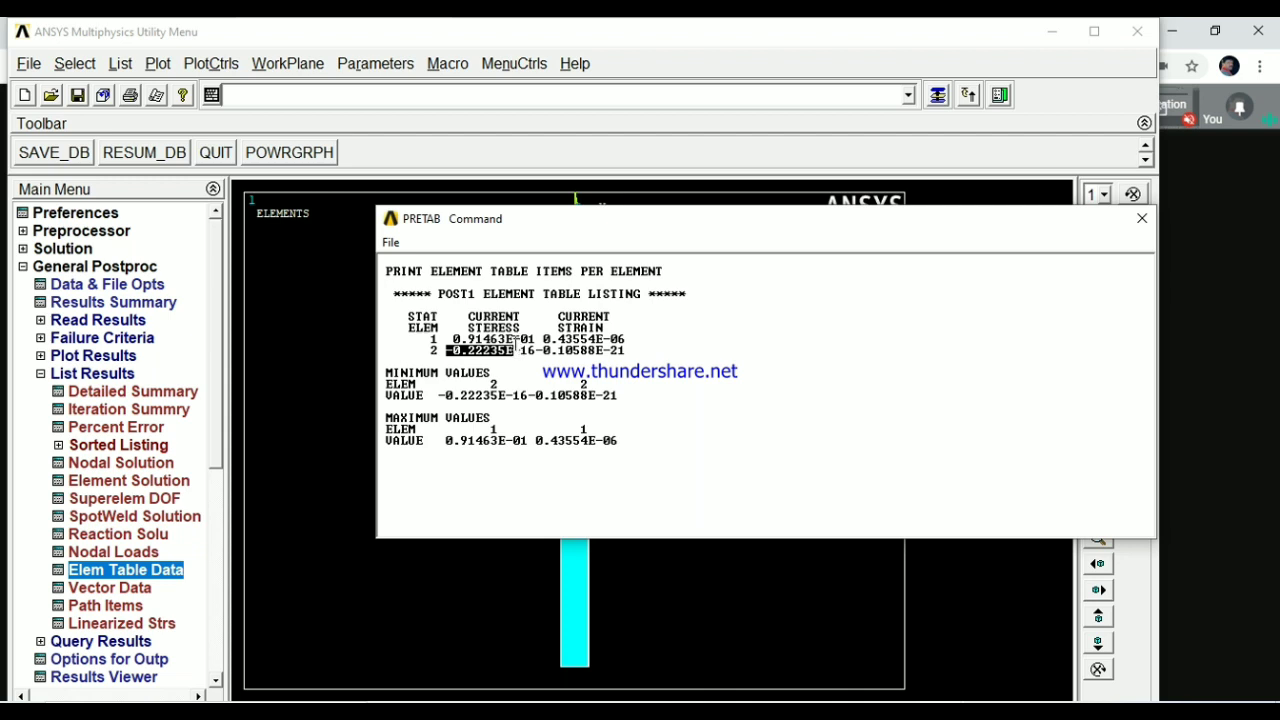
left_click(1146, 224)
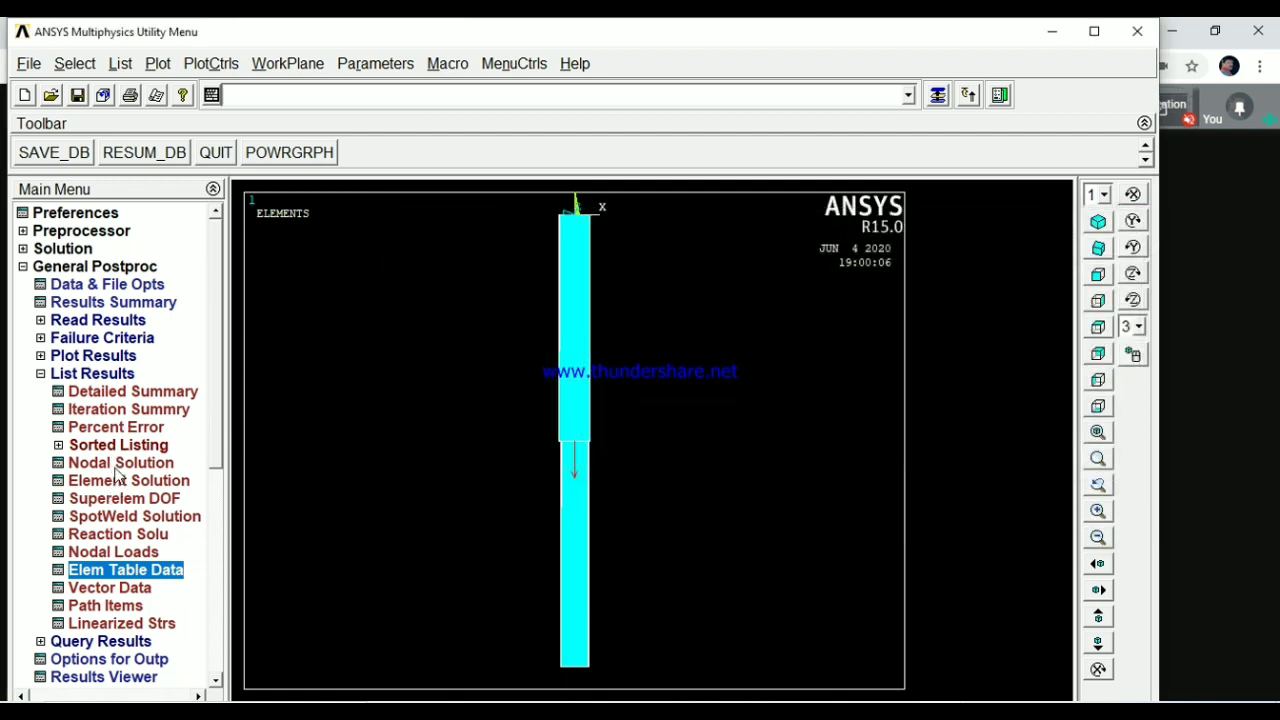
- List the nodal DOF solution for the Y-component of displacement, read it and close the listing
left_click(115, 464)
left_click(495, 312)
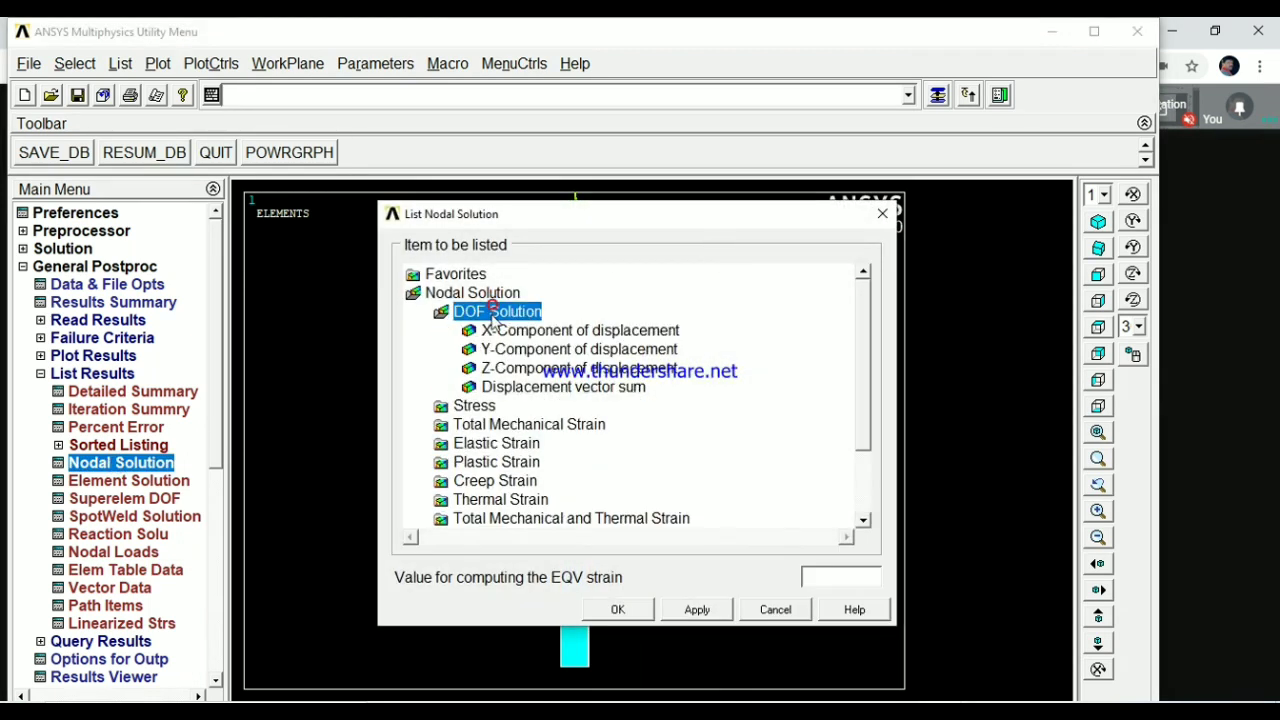
left_click(505, 331)
left_click(520, 350)
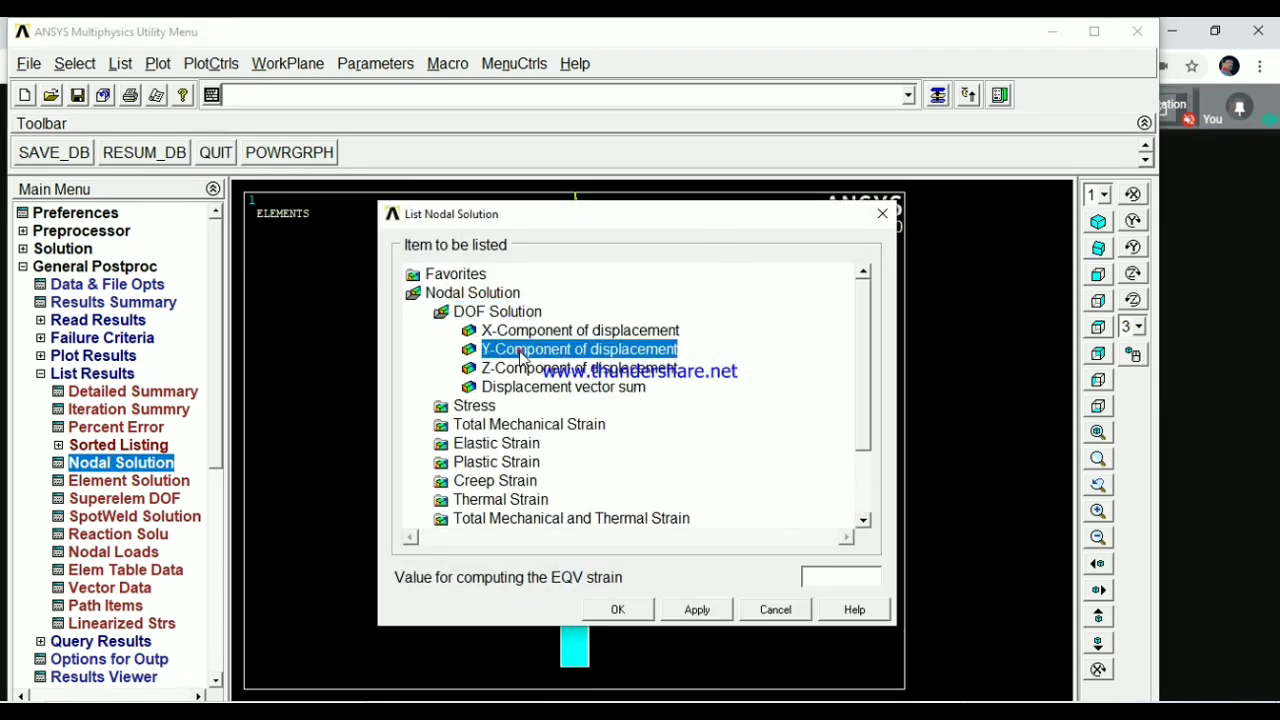
left_click(616, 608)
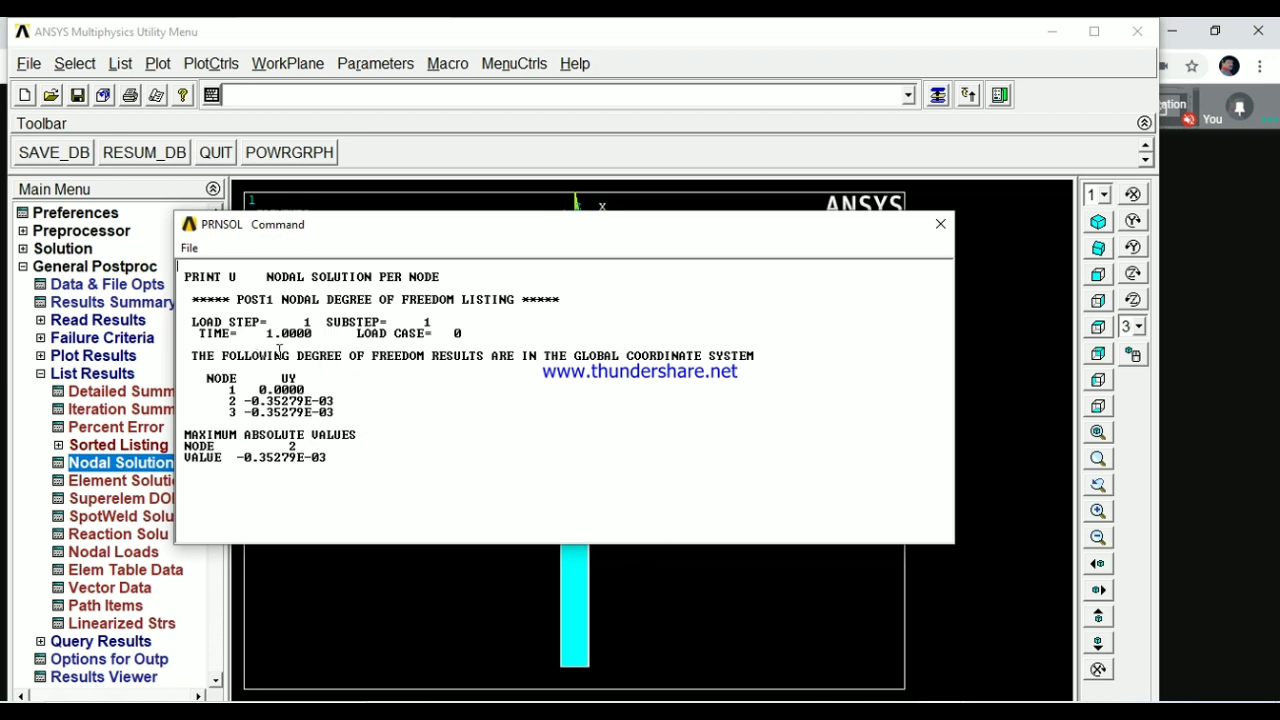
left_click(938, 223)
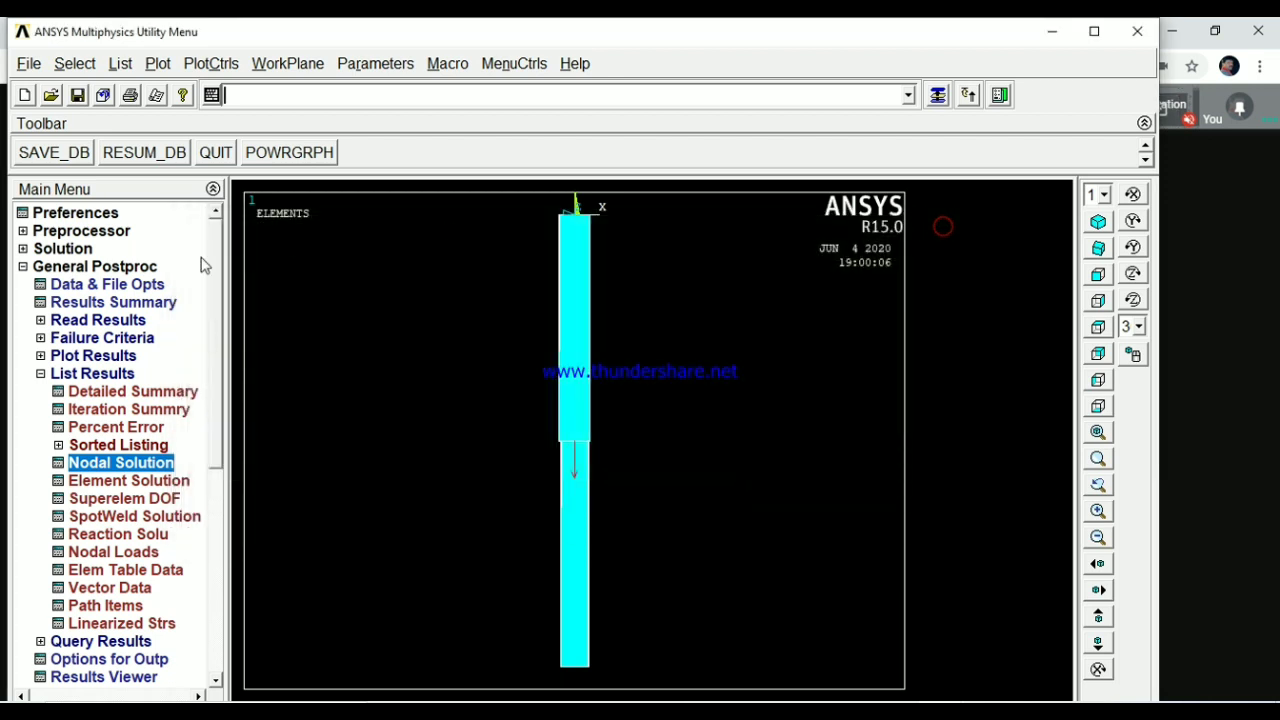
- List the reaction solution for structural force FY and close the listing after reading it
left_click(110, 535)
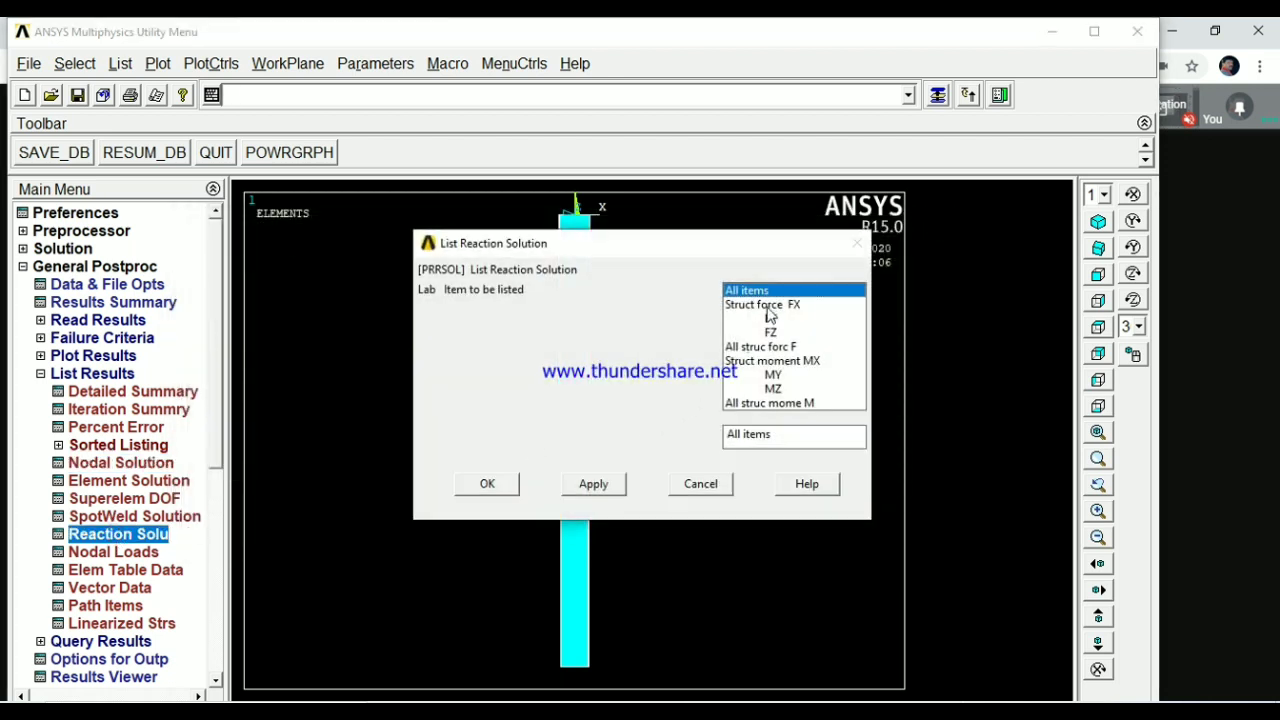
left_click(769, 318)
left_click(484, 486)
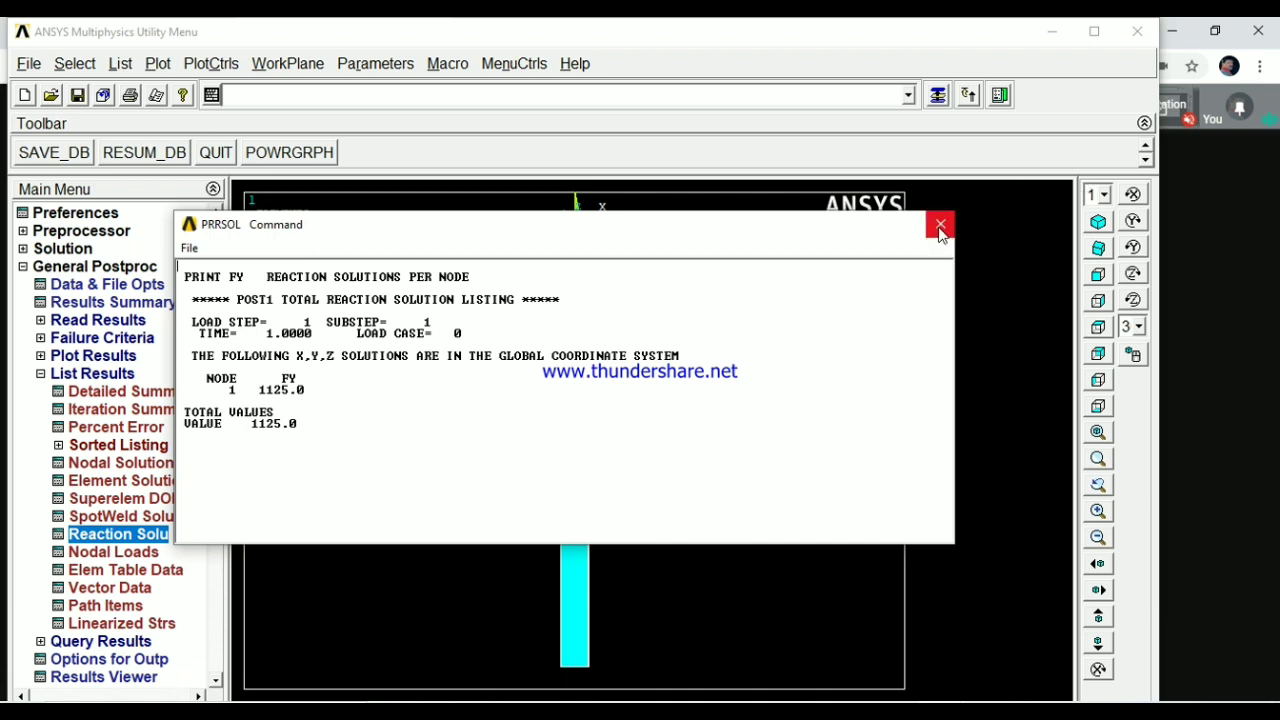
left_click(940, 226)
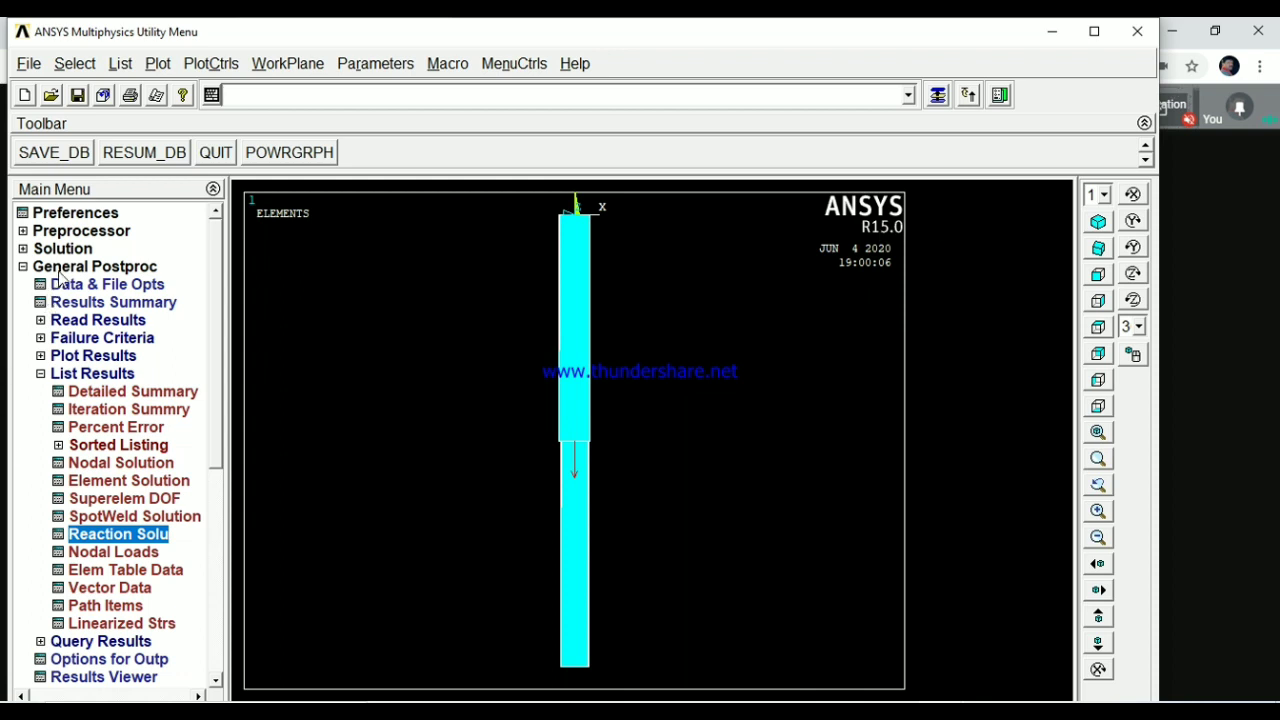
- Plot the nodal solution contour of the Y-component of displacement with the deformed shape only
left_click(93, 356)
left_click(110, 391)
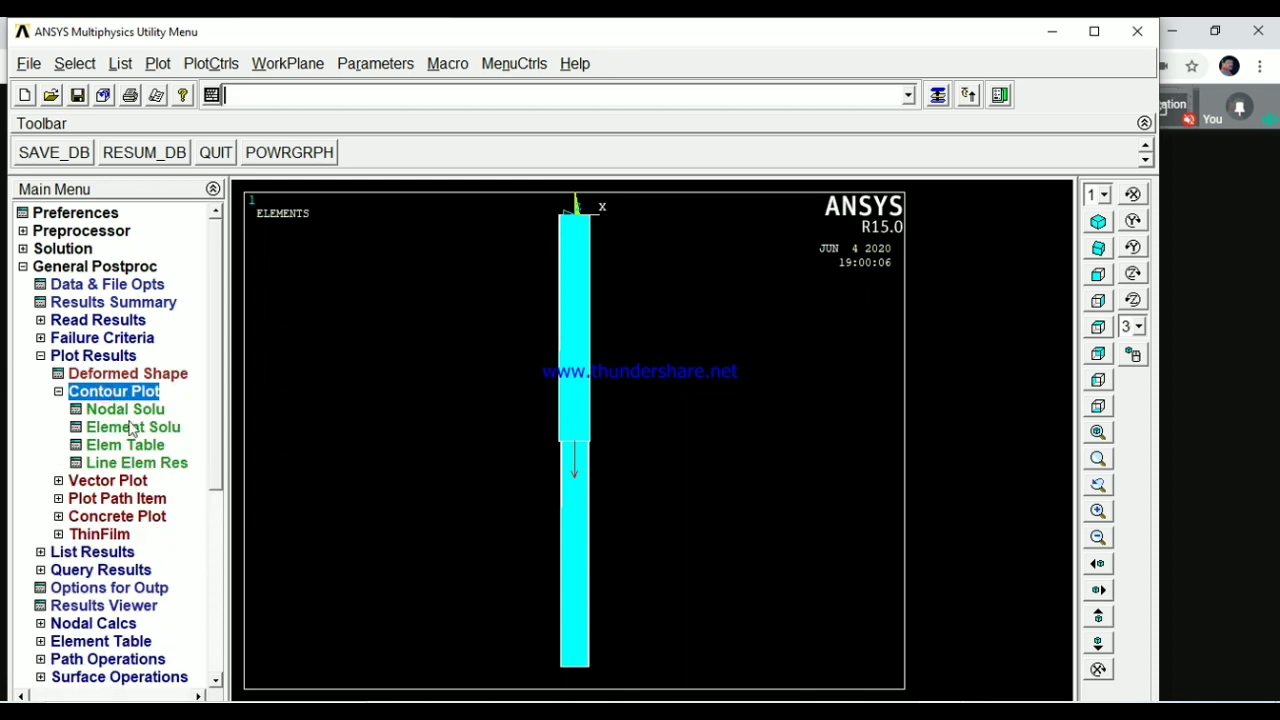
left_click(125, 409)
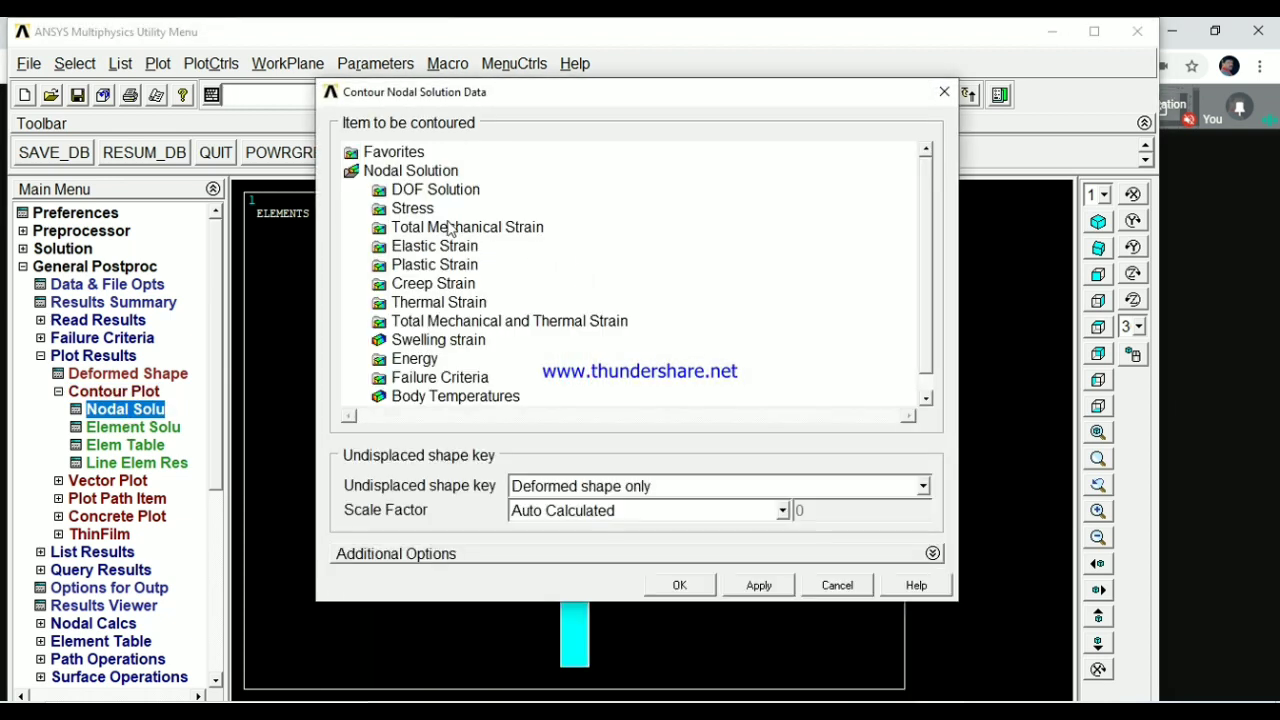
double_click(432, 190)
left_click(470, 227)
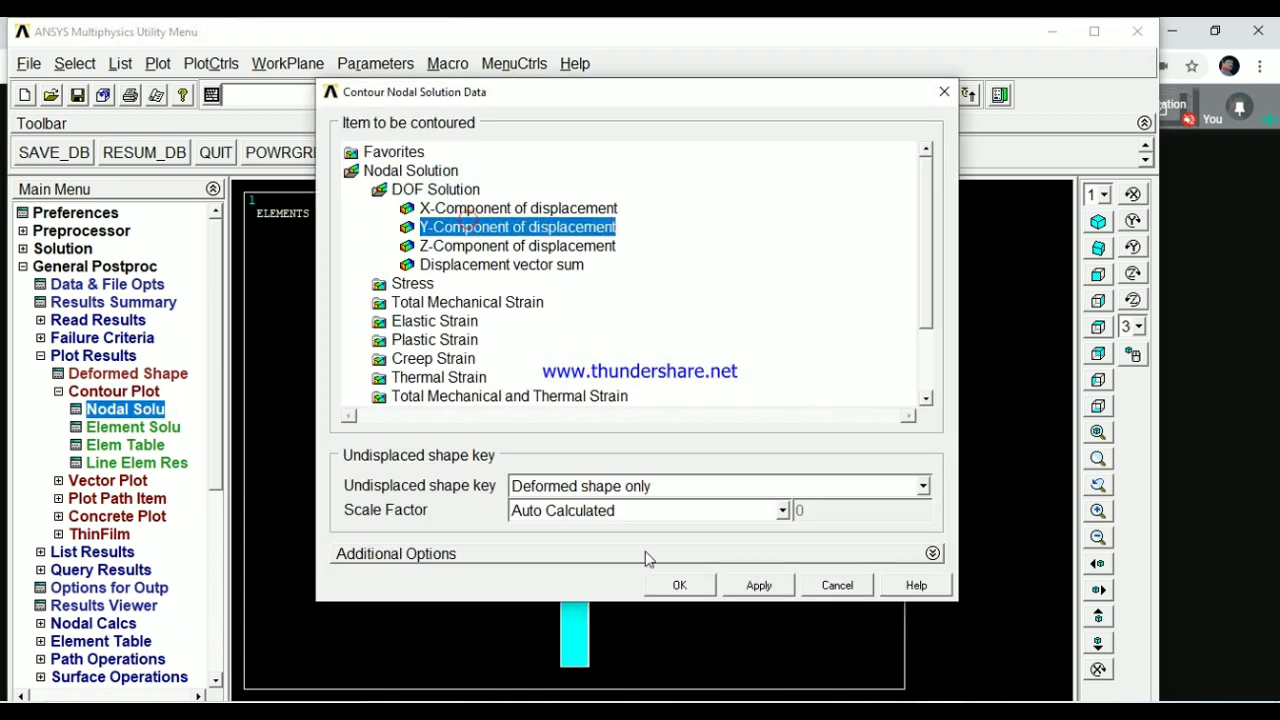
left_click(679, 585)
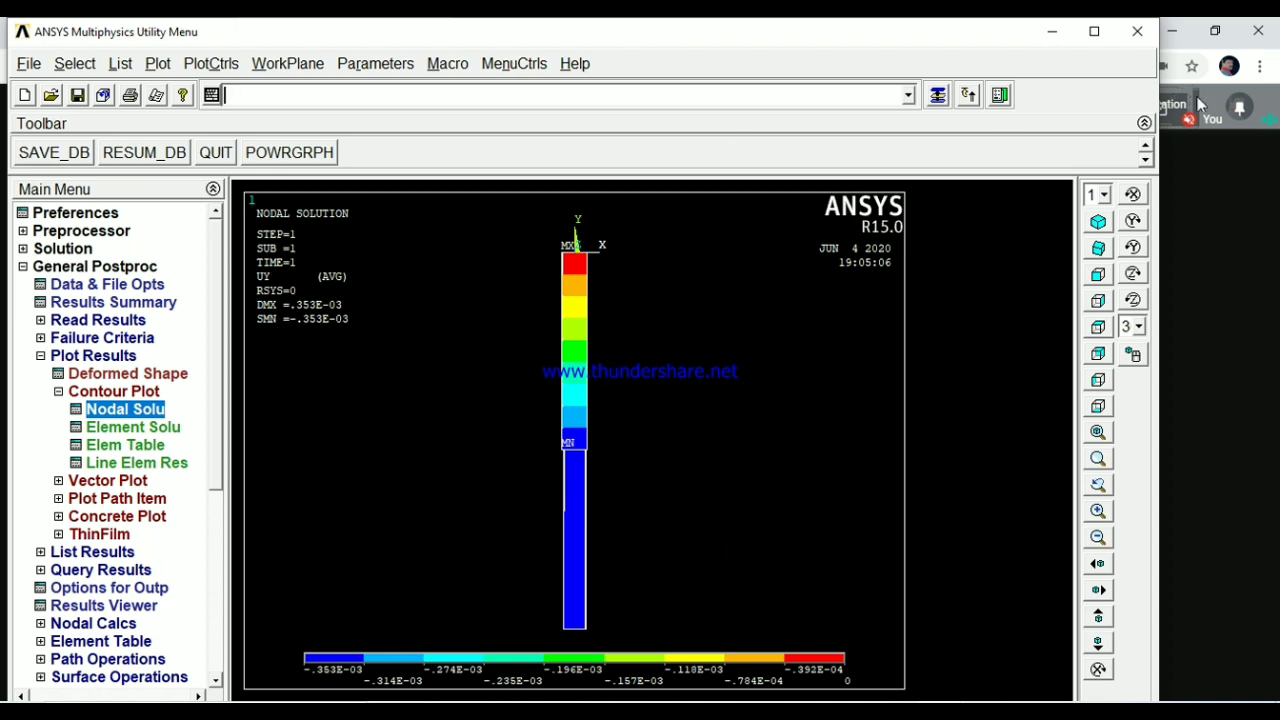
- Animate the deformed results for DOF solution Translation UX with 10 frames, set the playback delay to 0, and close the animation controller
left_click(207, 68)
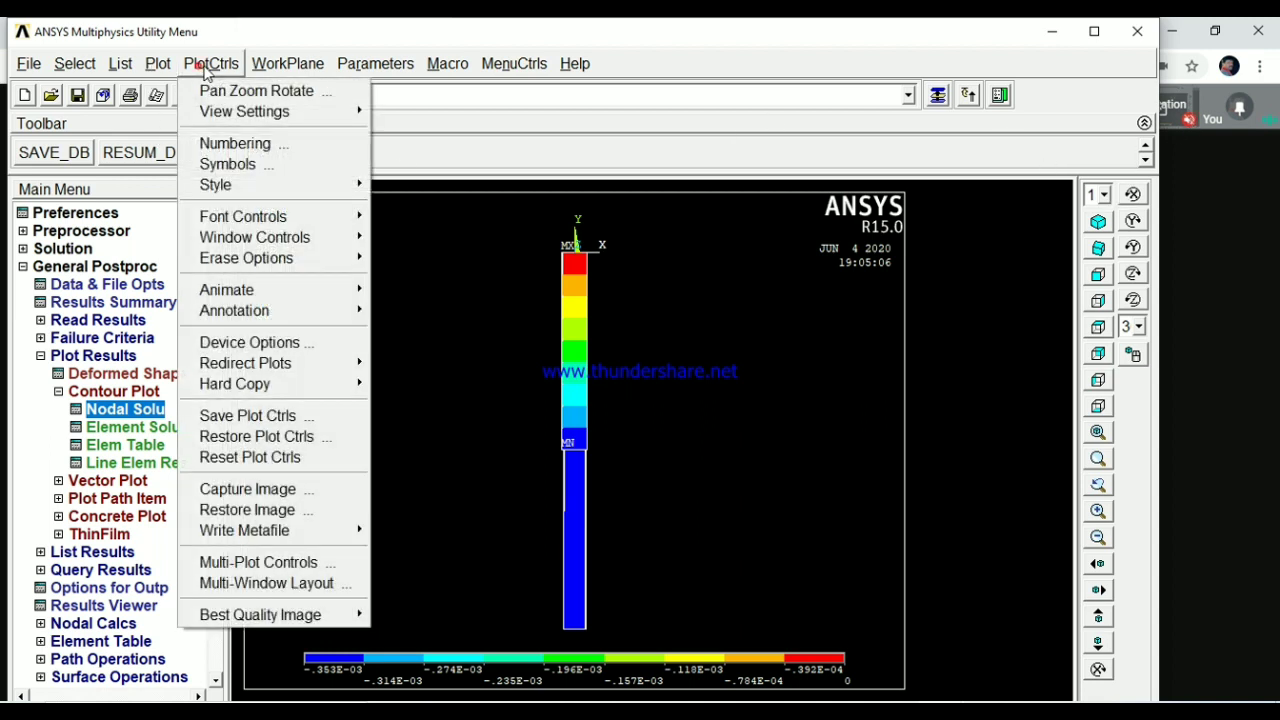
mouse_move(230, 290)
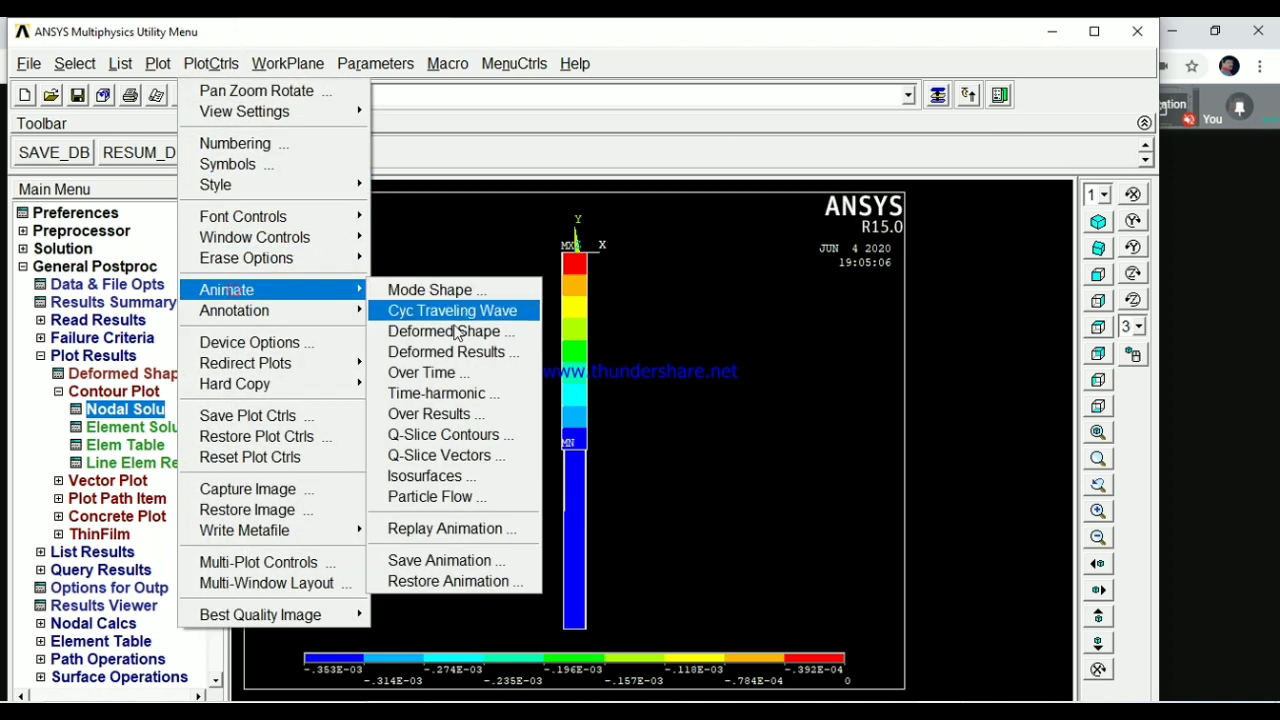
left_click(450, 352)
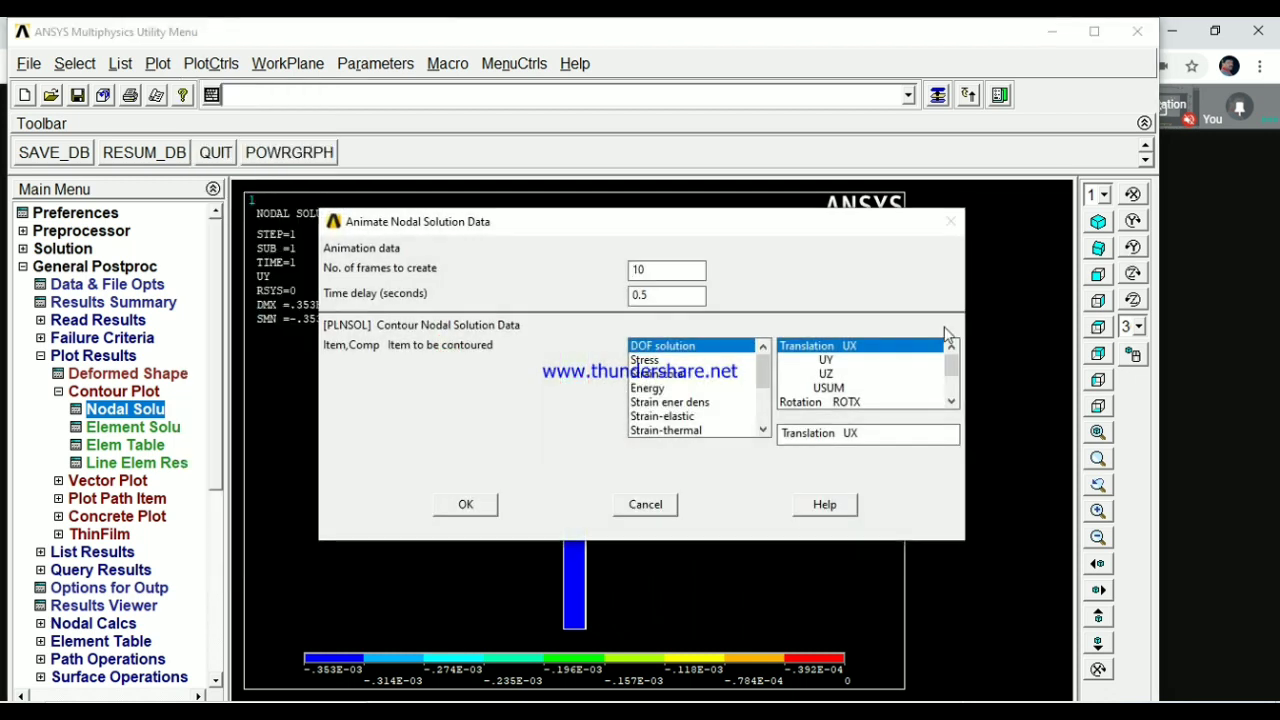
left_click(468, 505)
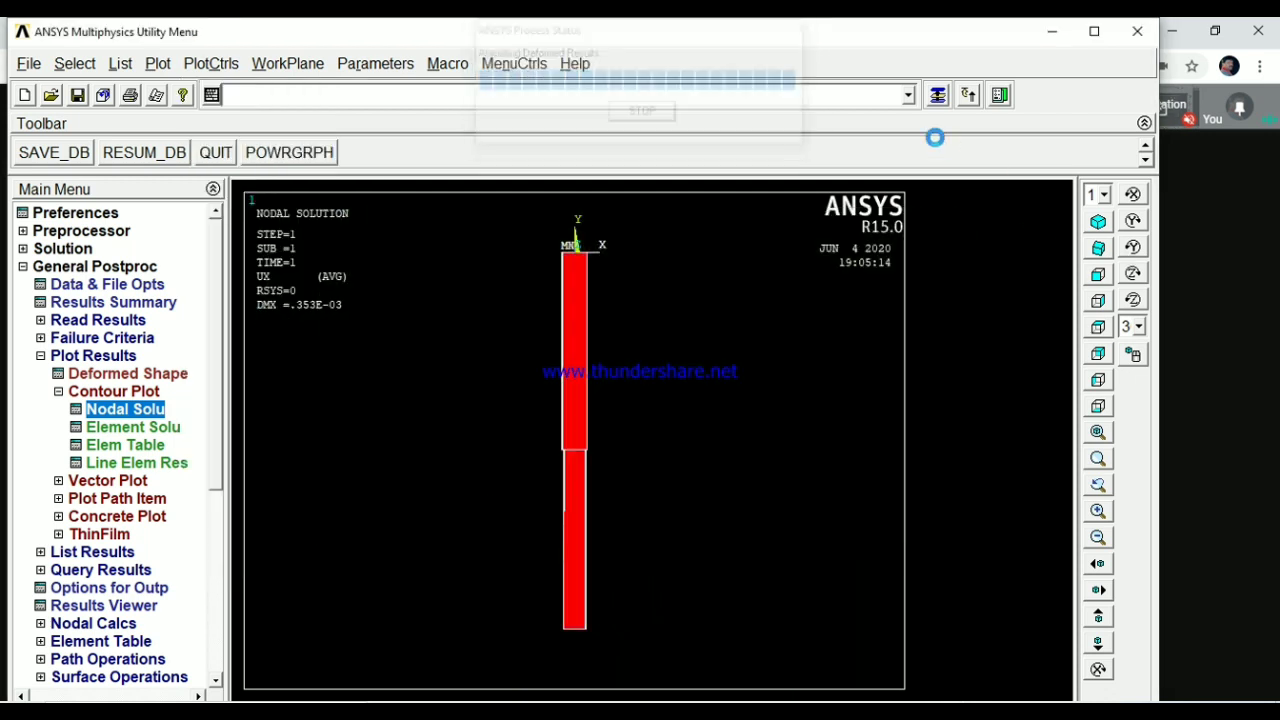
left_click_drag(1120, 190, 1077, 185)
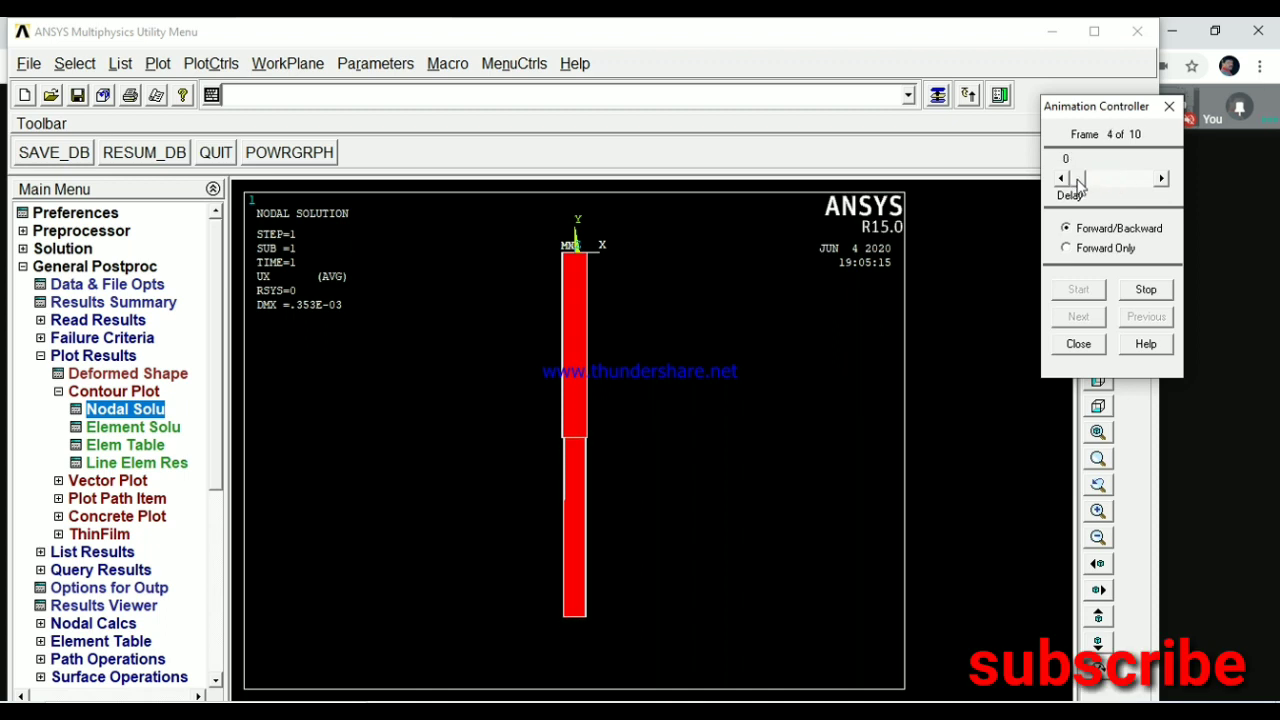
left_click(1080, 346)
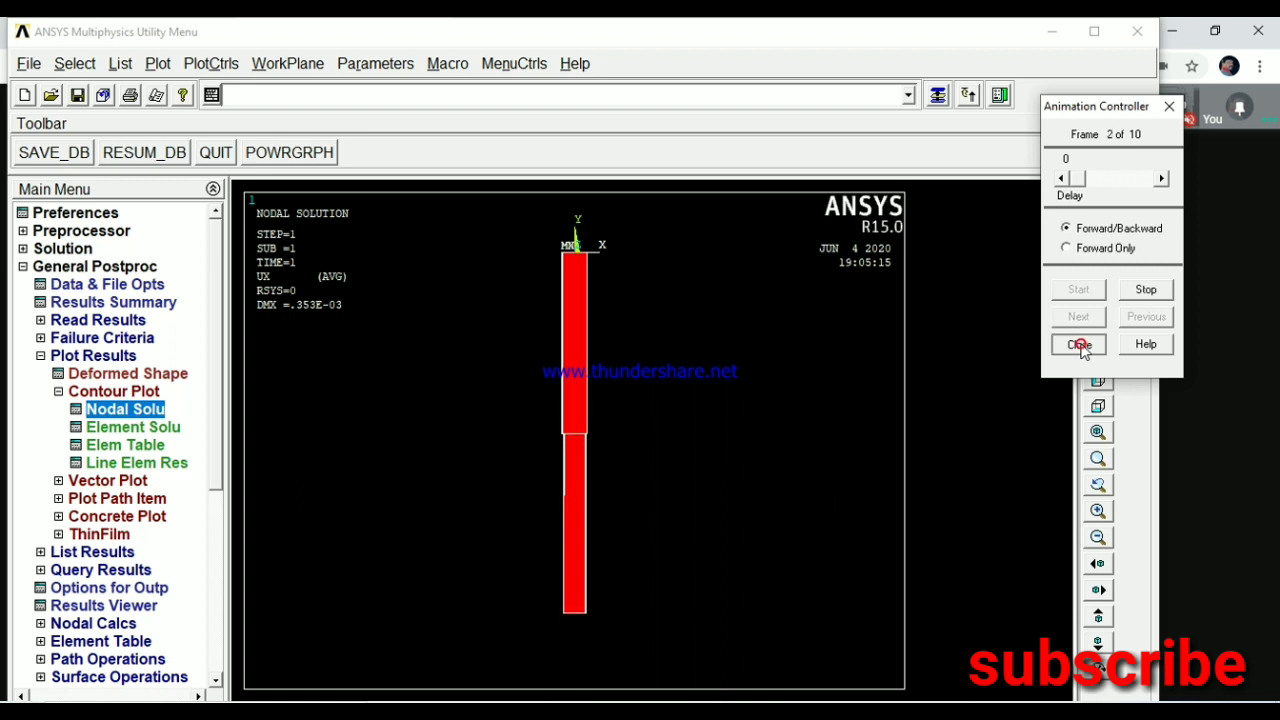